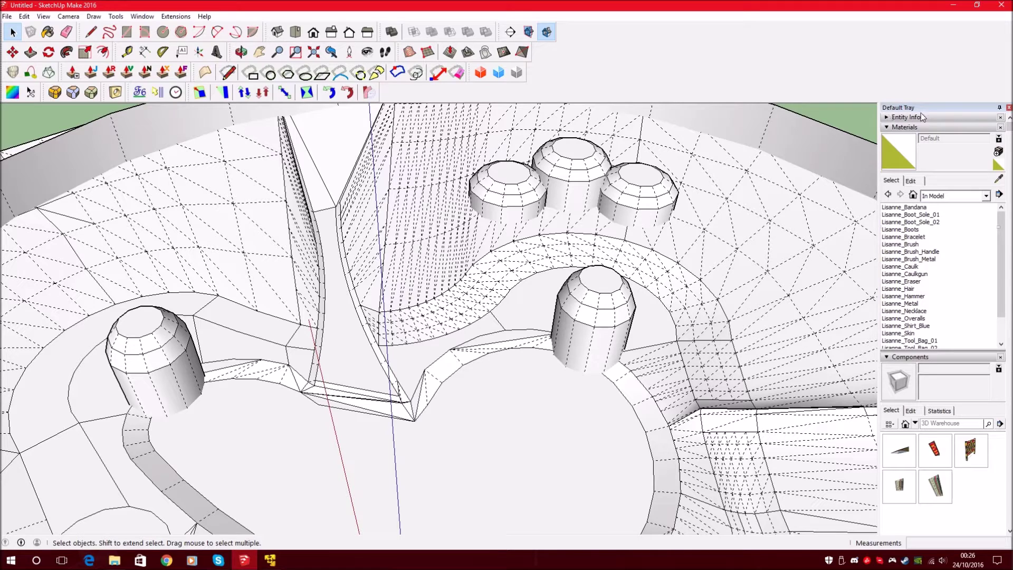
Create a new material named "grass" using the M_kusa texture image from the 4_2-Highway folder.
click(999, 152)
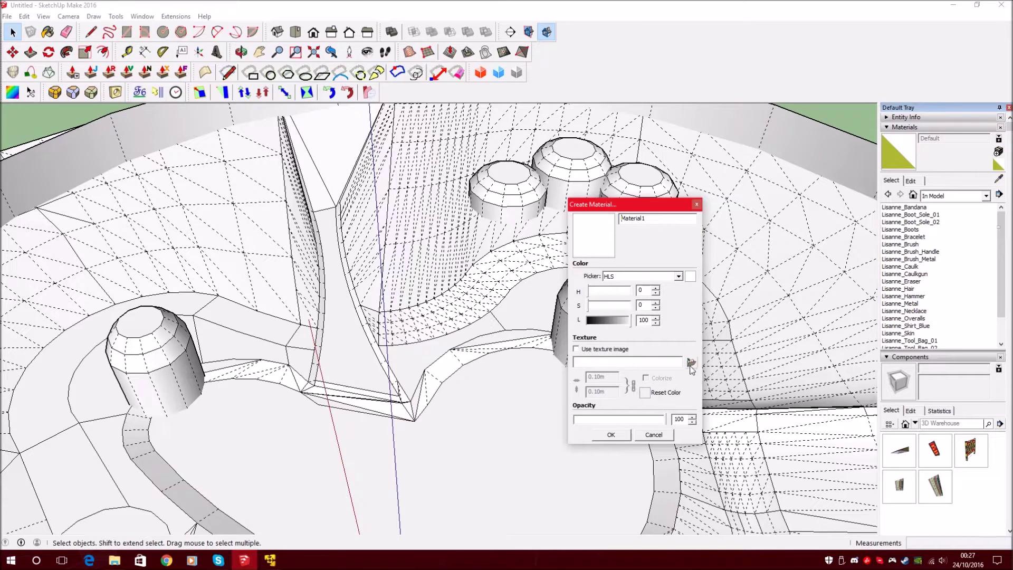
drag(666, 220, 539, 216)
text(grass)
click(692, 363)
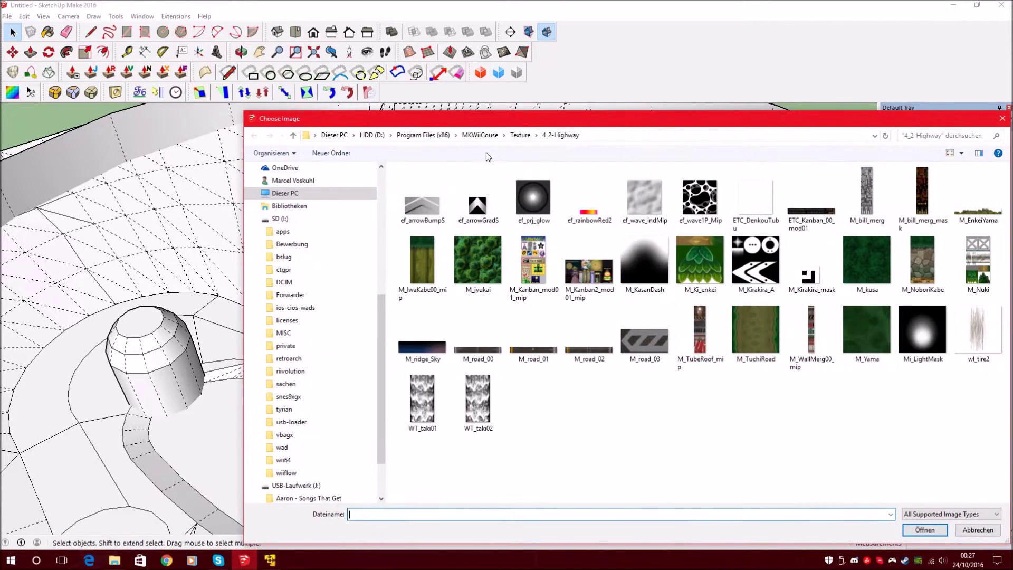
click(520, 136)
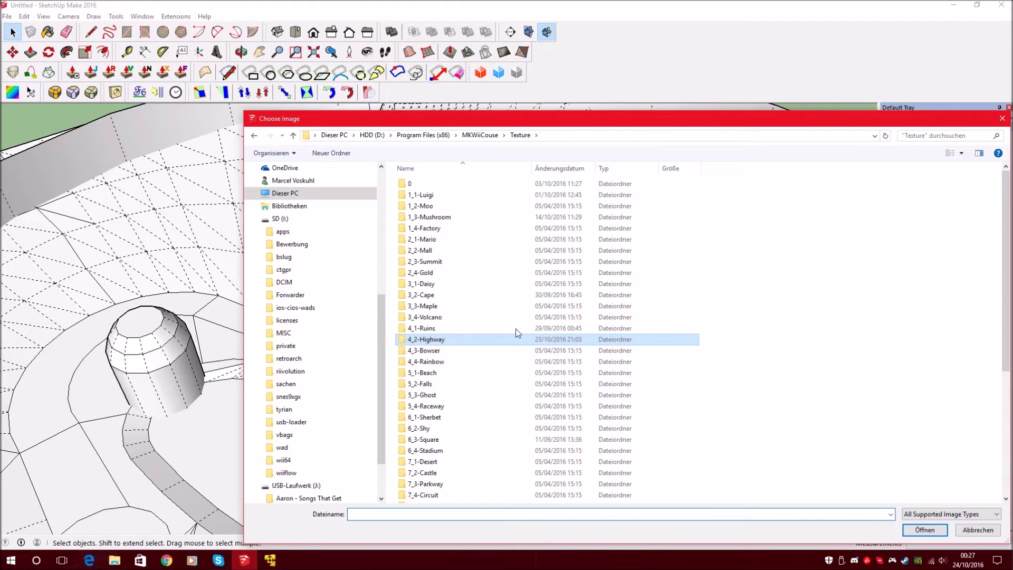
double_click(452, 340)
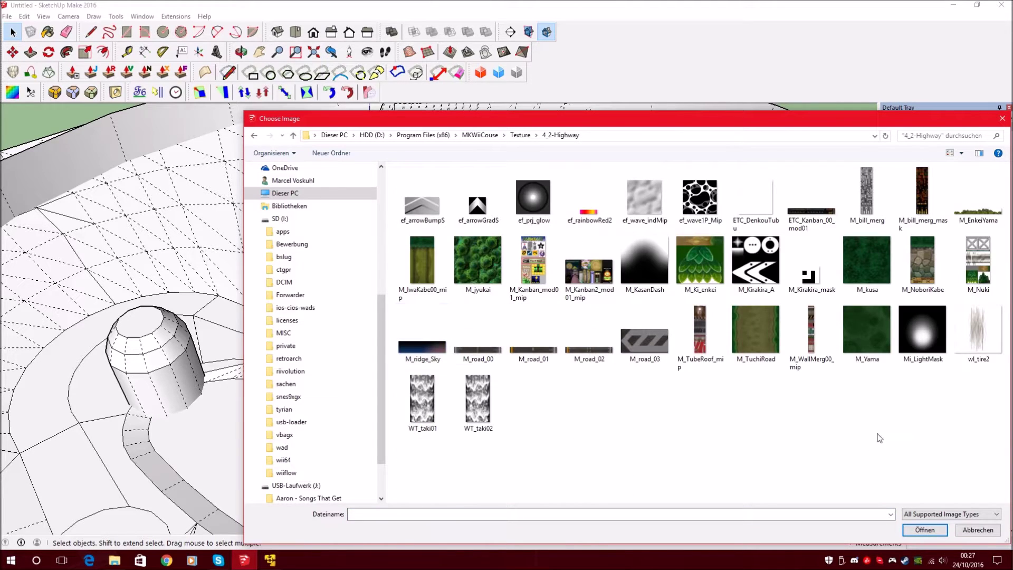
double_click(870, 263)
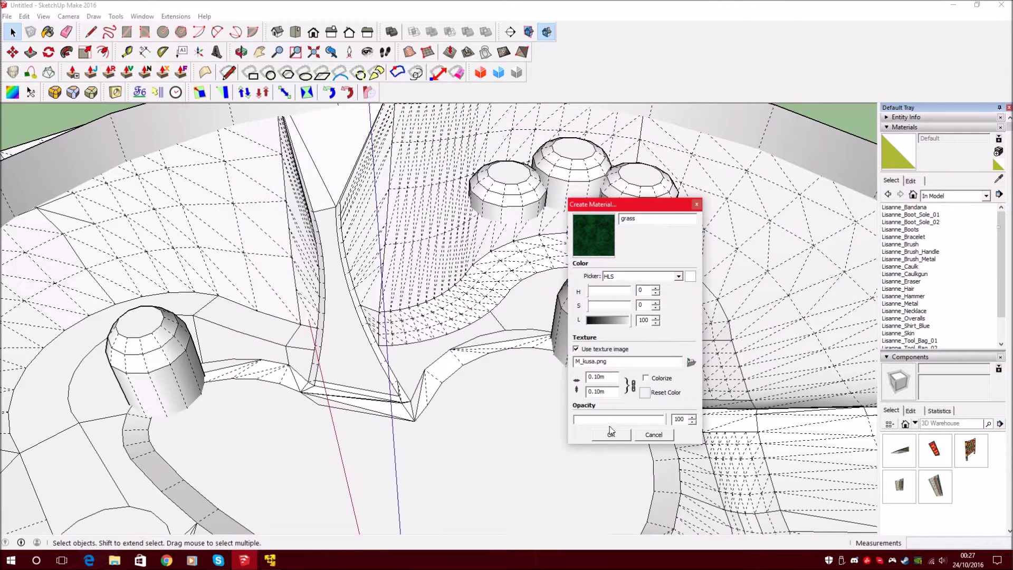
Set the grass texture's width to 3500 and finish creating the material.
double_click(614, 377)
text(3500)
click(611, 435)
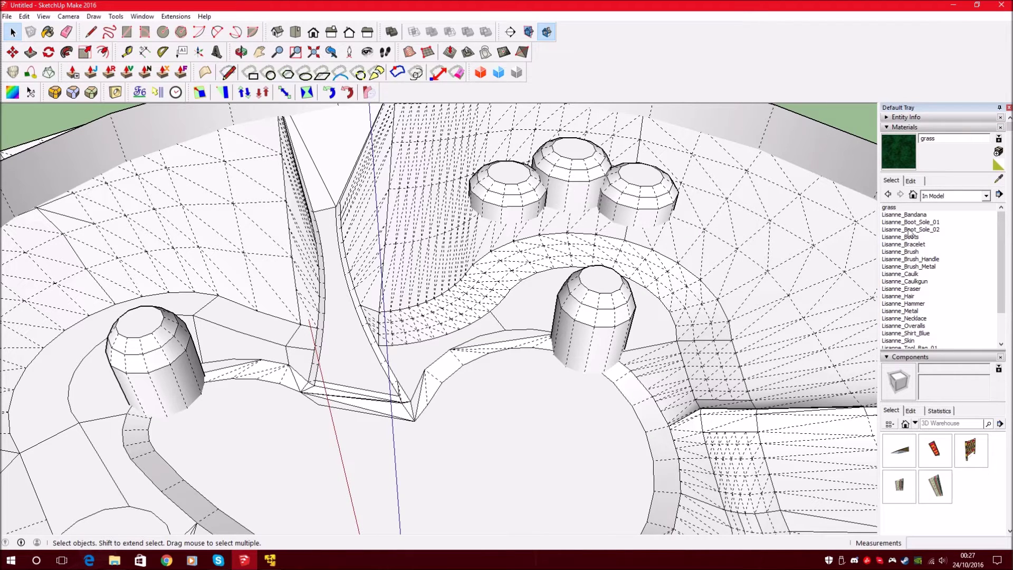
Purge the unused items from the model through its statistics.
click(172, 18)
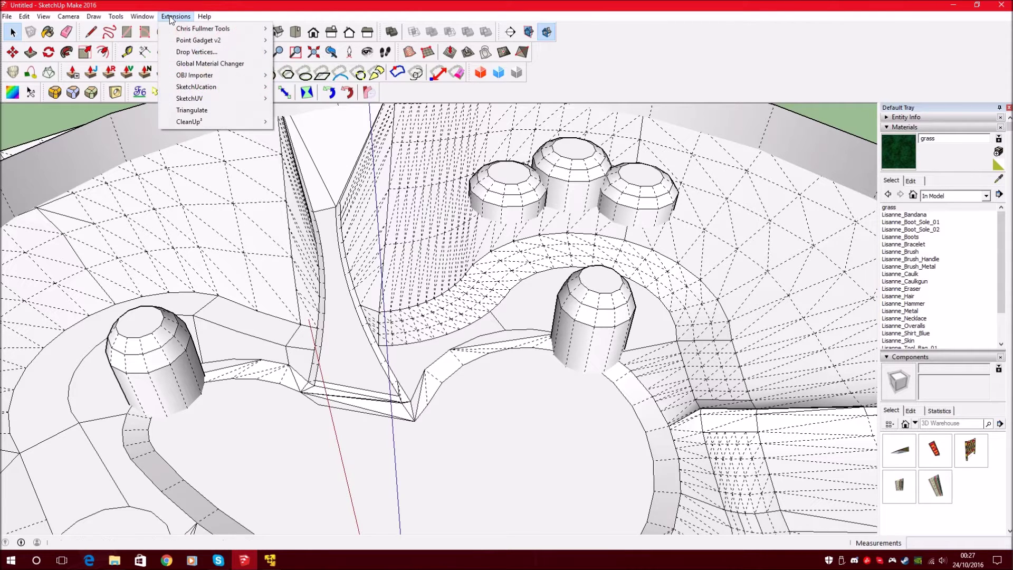
mouse_move(142, 17)
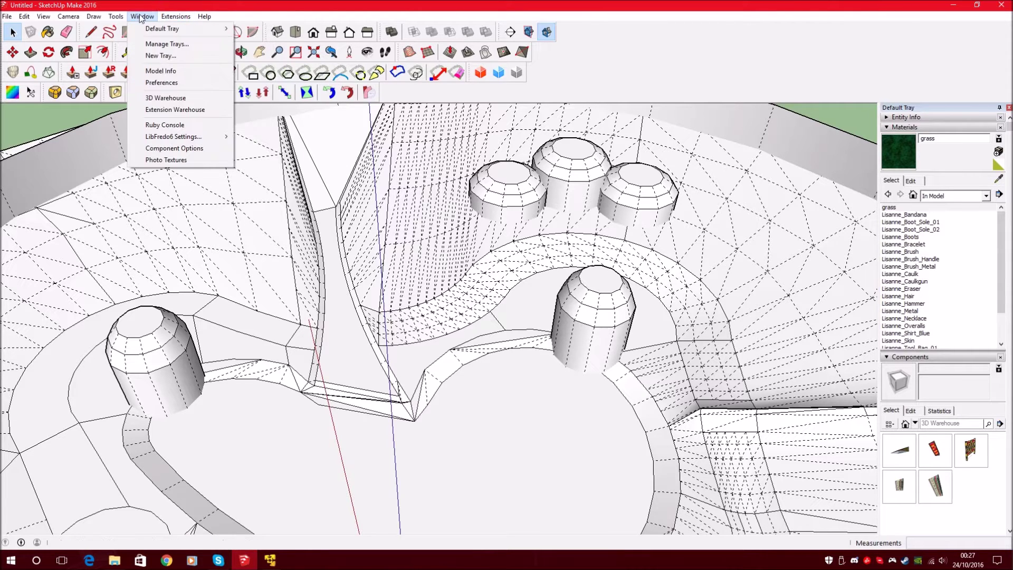
click(166, 72)
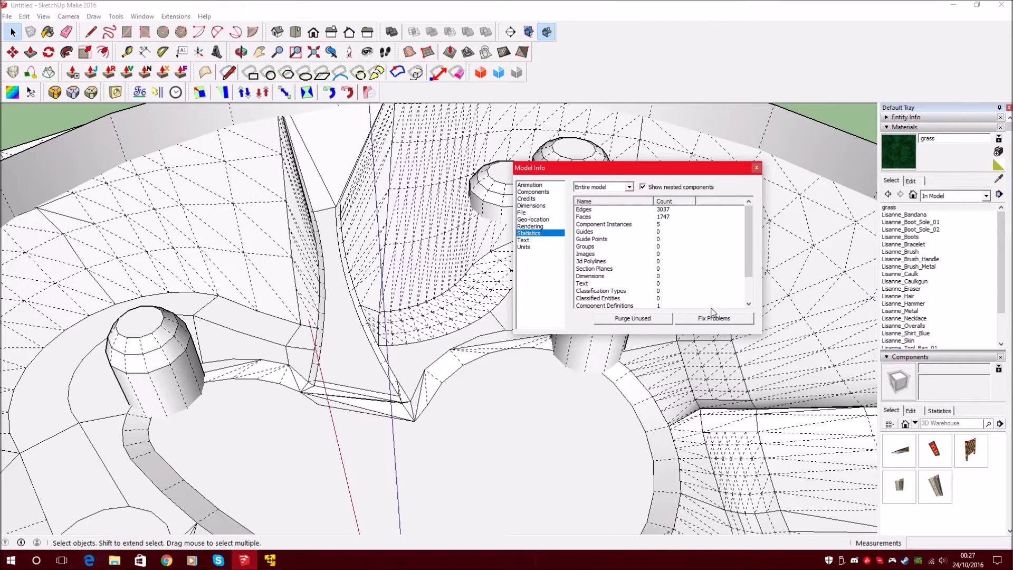
click(645, 318)
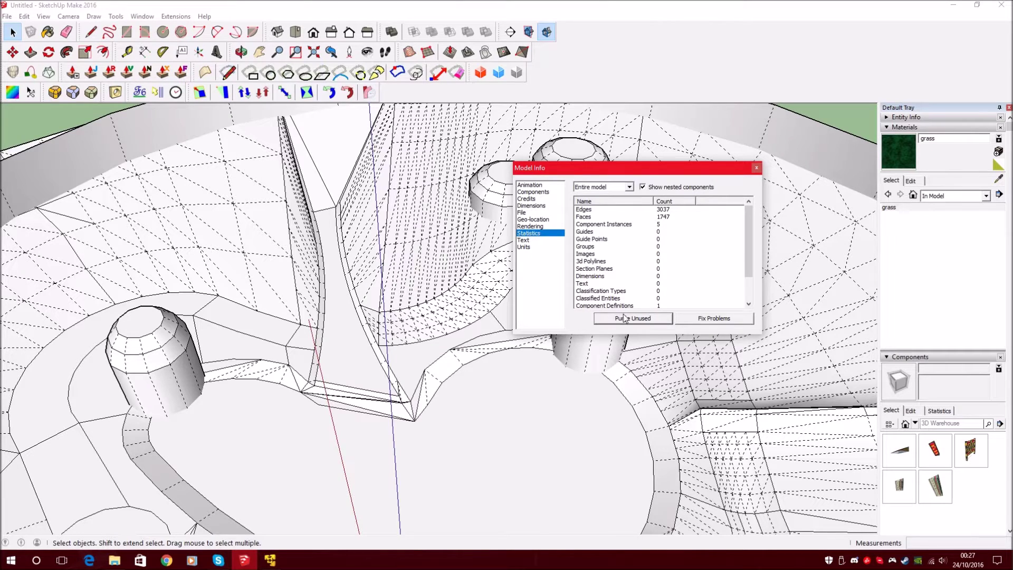
click(757, 169)
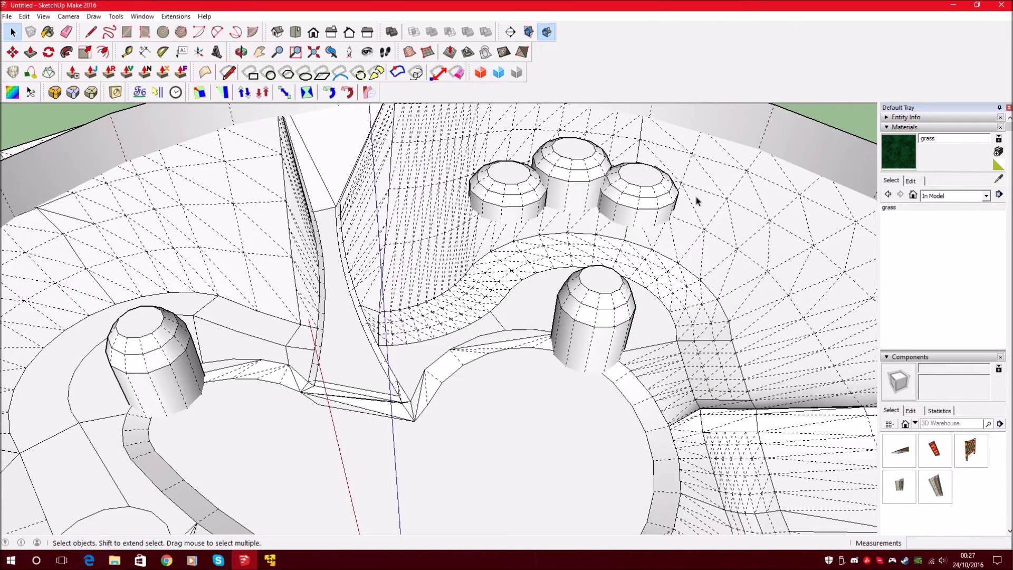
scroll(518, 191, down, 3)
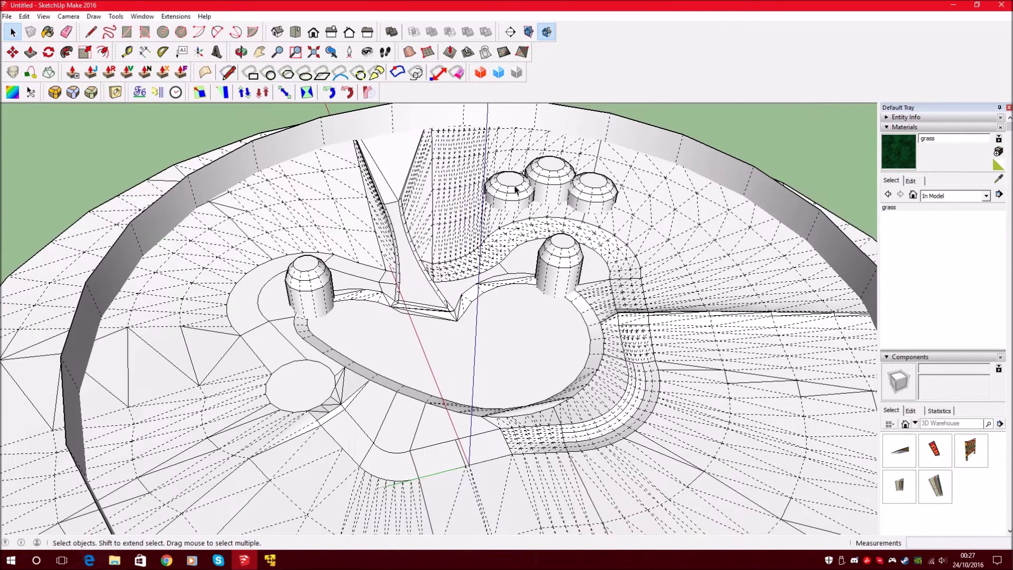
click(889, 208)
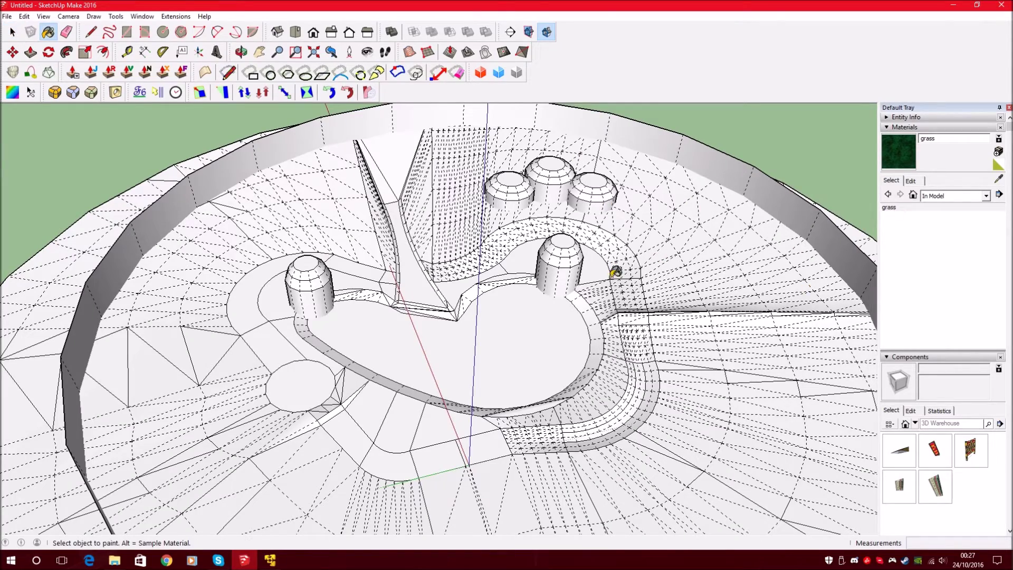
scroll(422, 208, up, 3)
key(space)
mouse_move(335, 133)
middle_down()
mouse_move(491, 181)
mouse_move(333, 174)
middle_up()
scroll(607, 161, down, 3)
scroll(237, 274, up, 3)
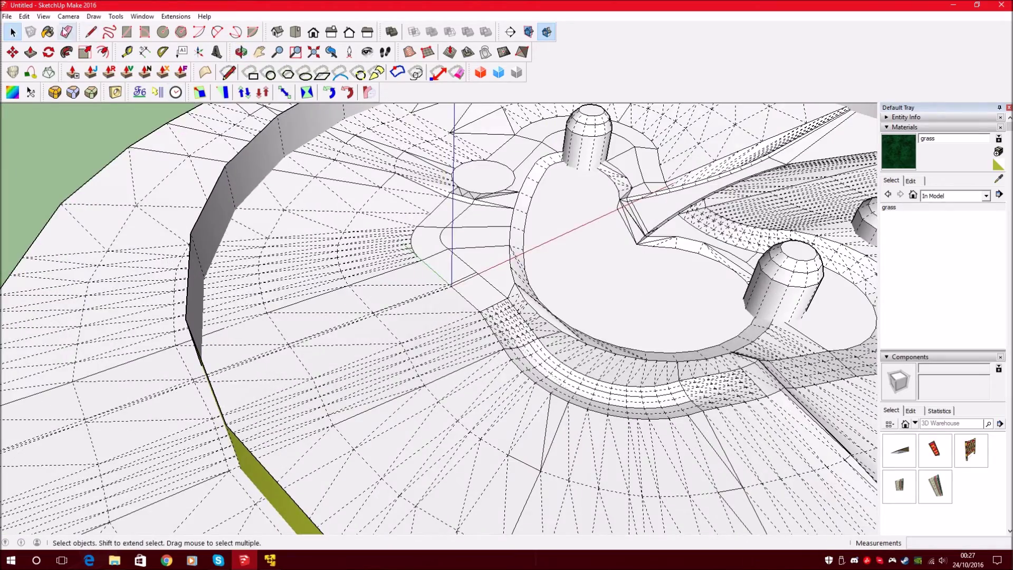
scroll(325, 298, down, 4)
middle_drag(322, 253, 259, 347)
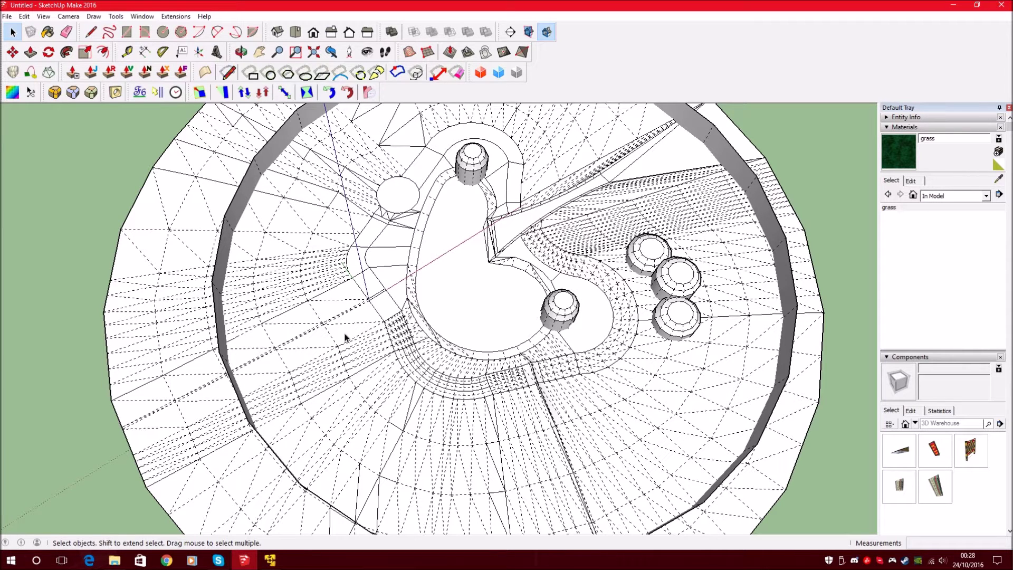
Paint the flat faces between the central bean-shaped area and the curved band, on both sides of the pointed ridge, with grass.
click(900, 152)
scroll(562, 230, up, 3)
click(602, 324)
scroll(517, 368, up, 2)
click(545, 207)
shift+middle_drag(527, 188, 580, 366)
click(484, 229)
scroll(502, 196, down, 2)
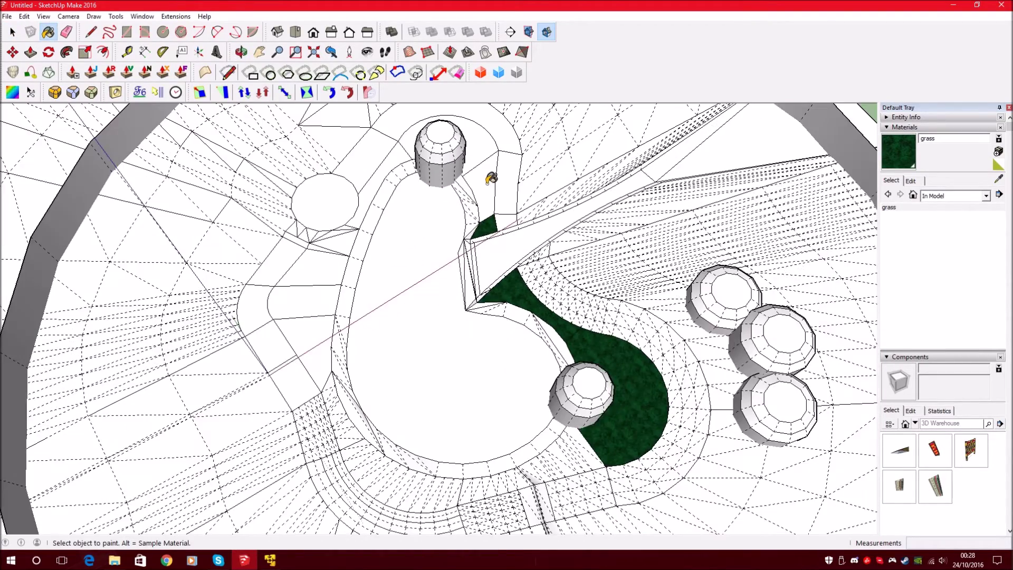
click(491, 178)
scroll(446, 214, down, 3)
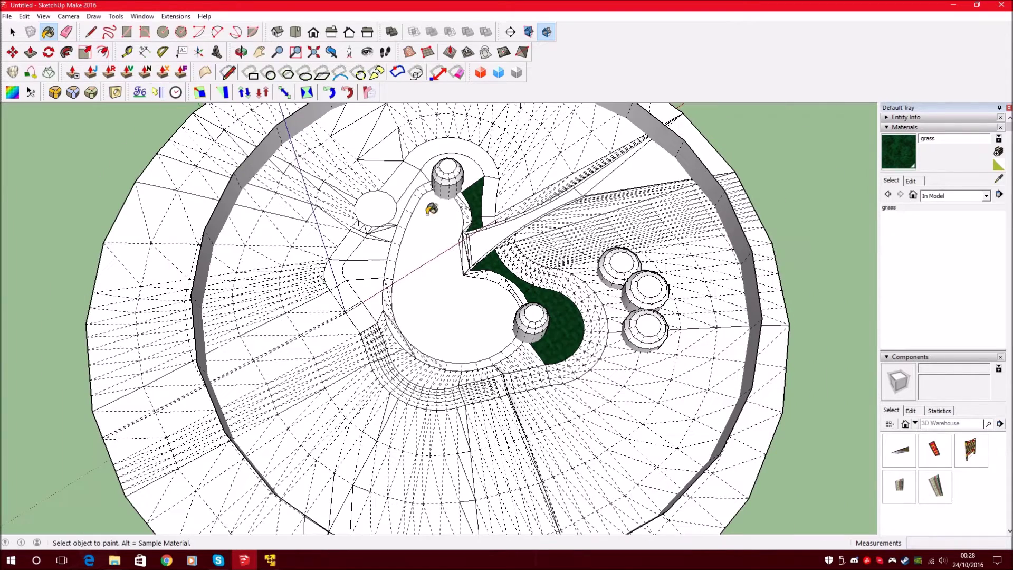
Turn off the display of hidden geometry and paint the large outer ground faces around the curved band with grass.
click(43, 16)
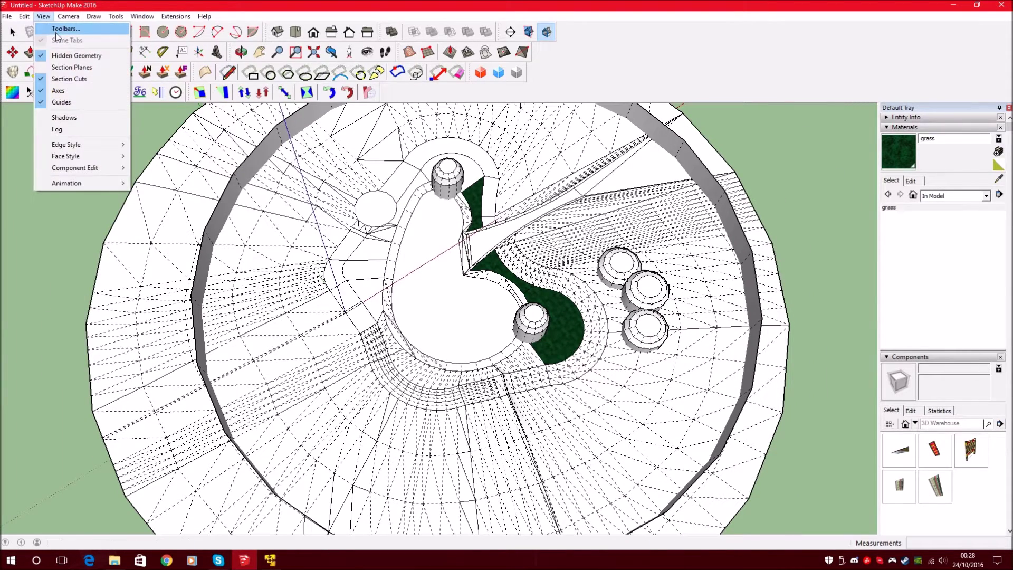
click(74, 56)
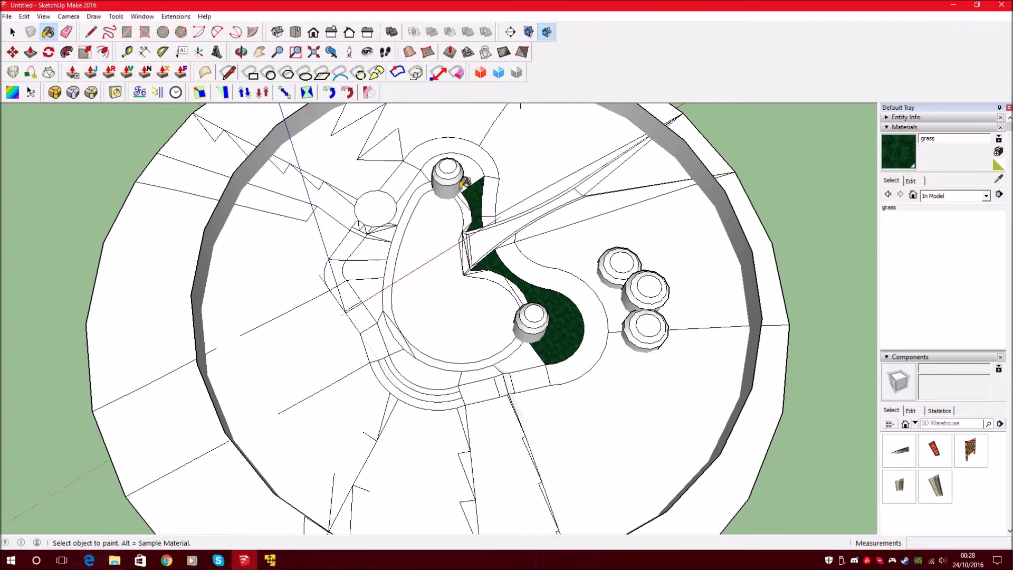
scroll(349, 234, down, 2)
click(336, 241)
scroll(443, 389, up, 3)
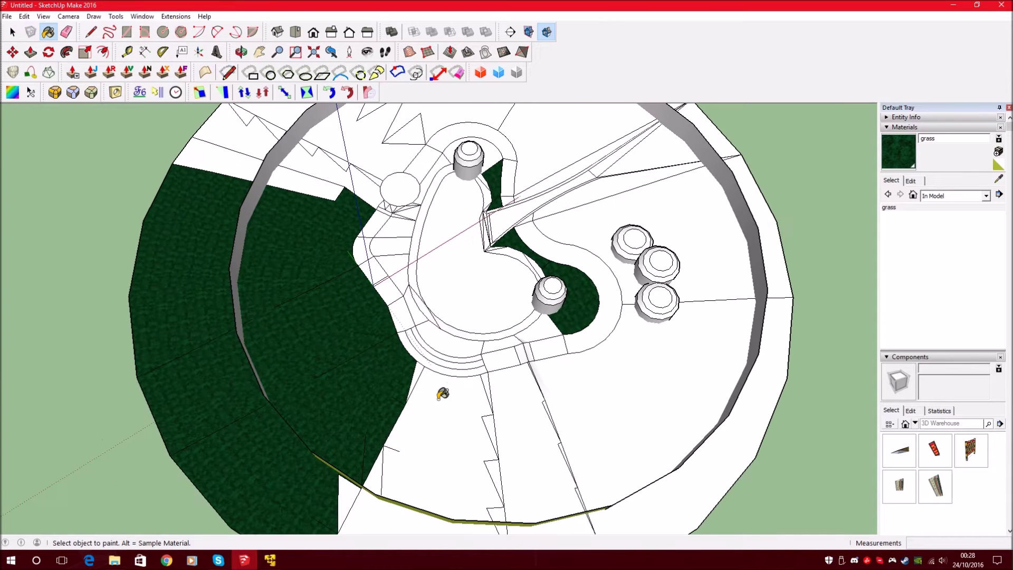
click(459, 369)
scroll(459, 367, down, 2)
click(511, 415)
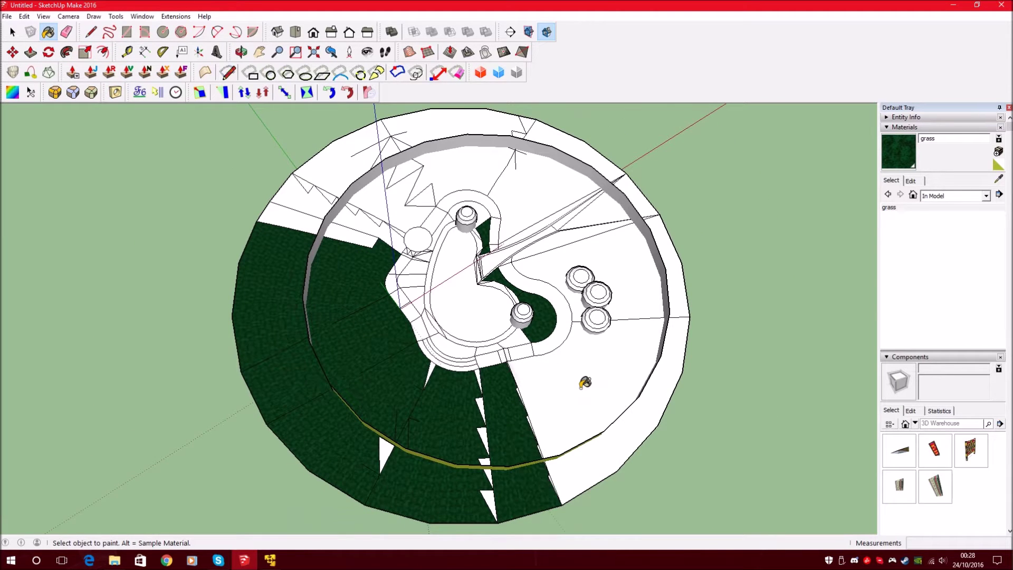
click(609, 313)
click(615, 264)
Paint the ground on both sides of the pointed ridge and the zigzag-edged faces behind the round platform with grass.
scroll(581, 232, up, 4)
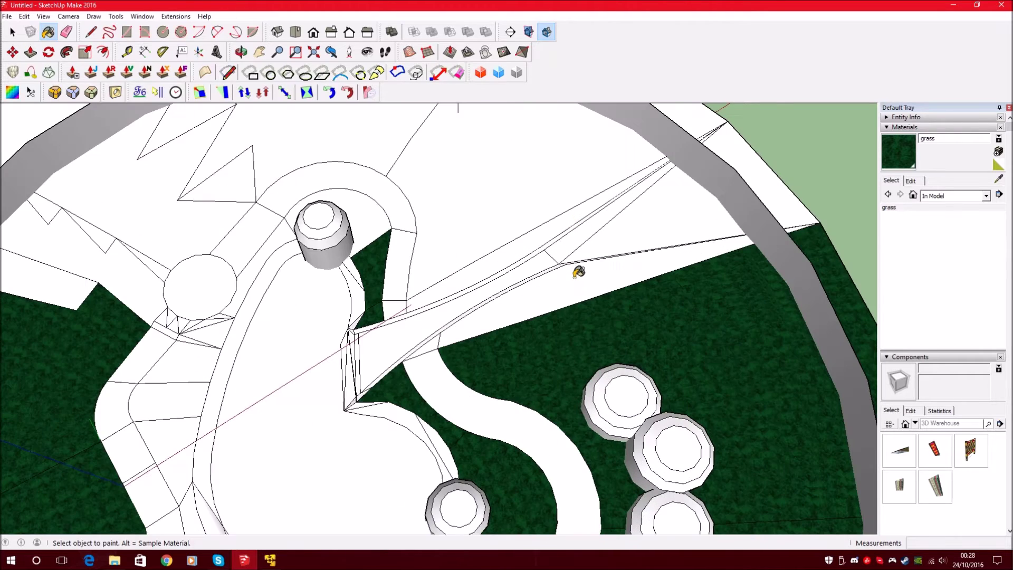
click(581, 267)
click(513, 246)
click(494, 209)
click(366, 131)
scroll(377, 159, down, 3)
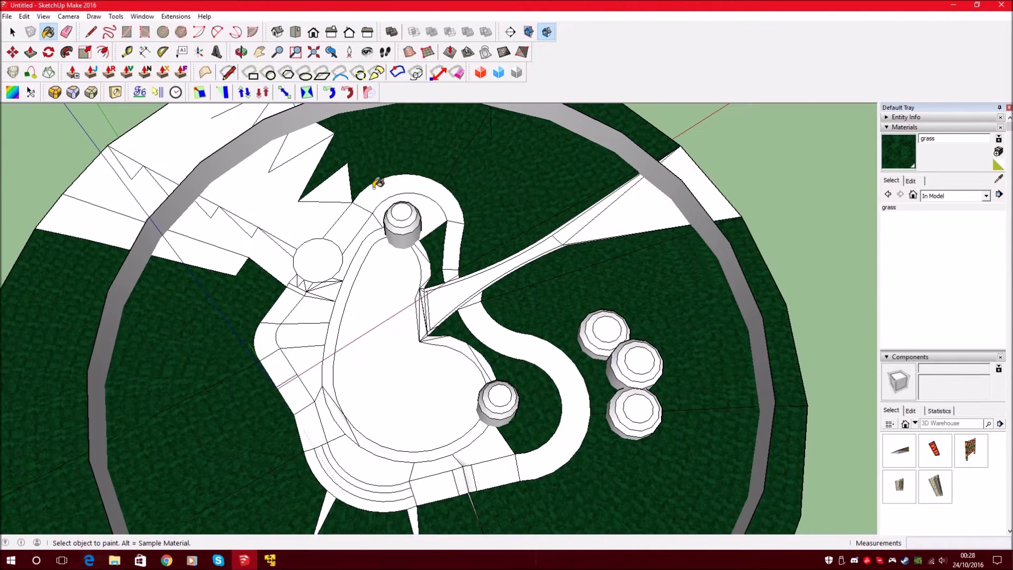
click(297, 238)
click(280, 252)
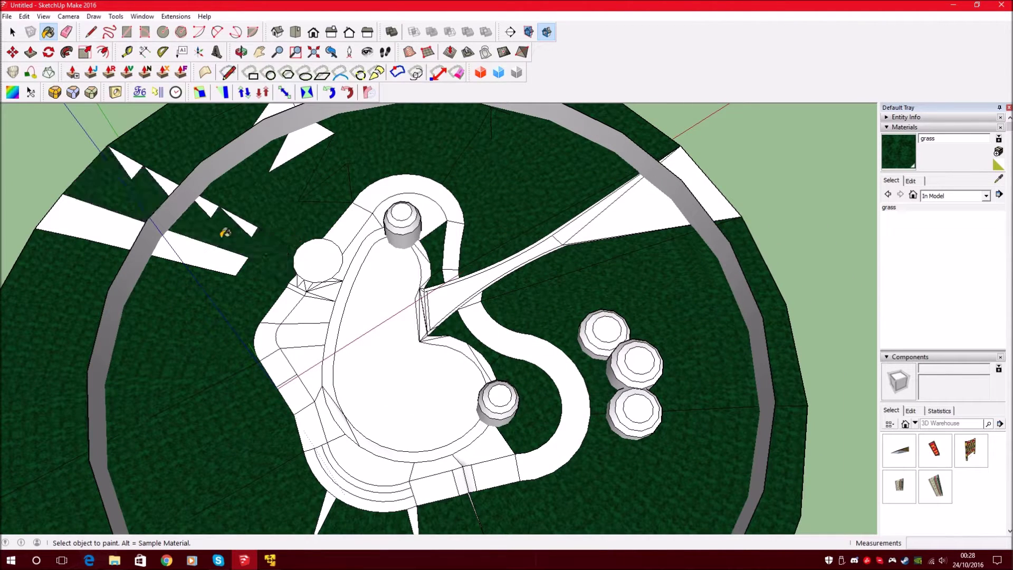
Fill the leftover white strips and triangles in the ground beyond the round platform with grass, leaving the ridge unpainted.
click(209, 249)
click(210, 207)
click(168, 183)
click(133, 163)
click(248, 224)
middle_drag(294, 154, 327, 204)
click(321, 164)
click(532, 127)
click(517, 148)
click(666, 281)
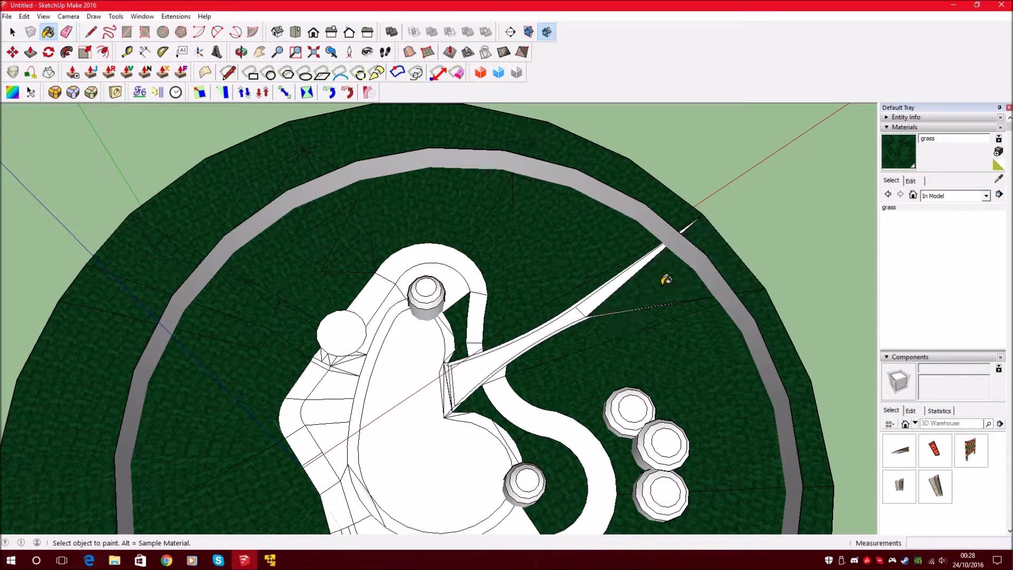
key(ctrl+z)
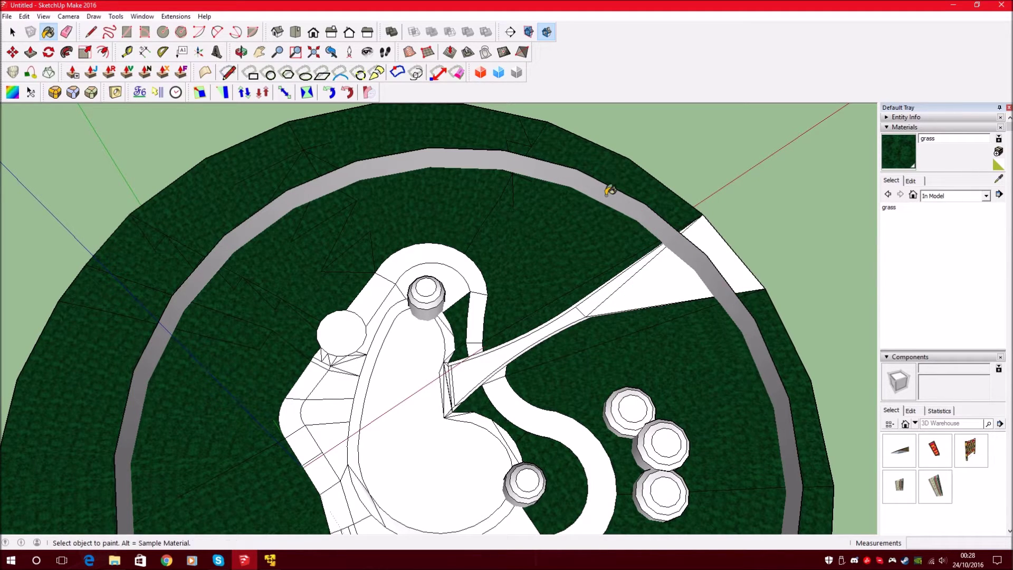
Select the ground sections containing the remaining unpainted slivers that radiate out from the curved band.
middle_drag(629, 199, 593, 233)
scroll(528, 525, up, 5)
middle_drag(527, 525, 502, 396)
scroll(504, 369, up, 6)
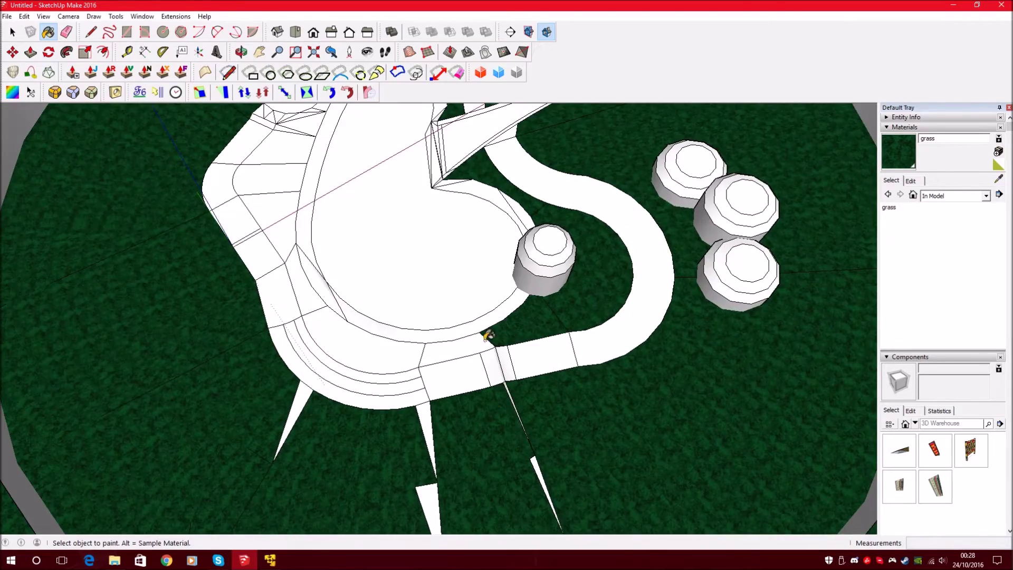
scroll(504, 370, down, 6)
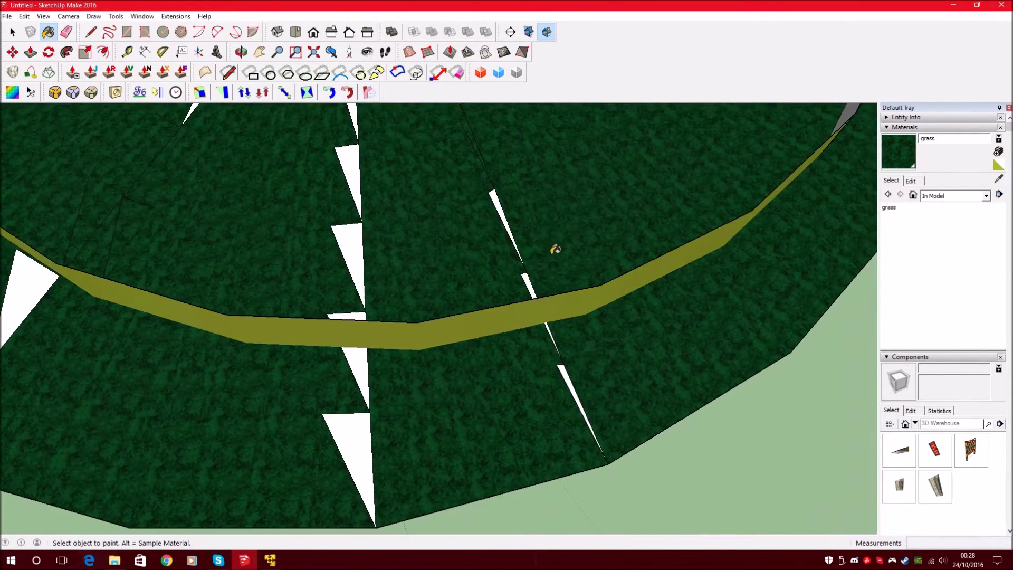
click(13, 31)
middle_drag(518, 338, 531, 355)
scroll(531, 355, down, 3)
scroll(570, 356, up, 2)
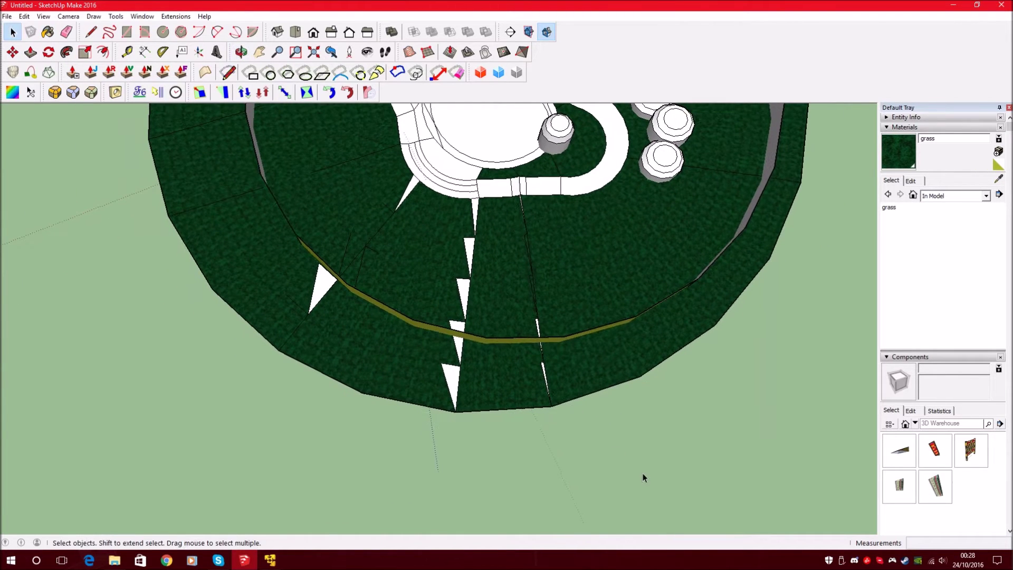
drag(350, 390, 348, 356)
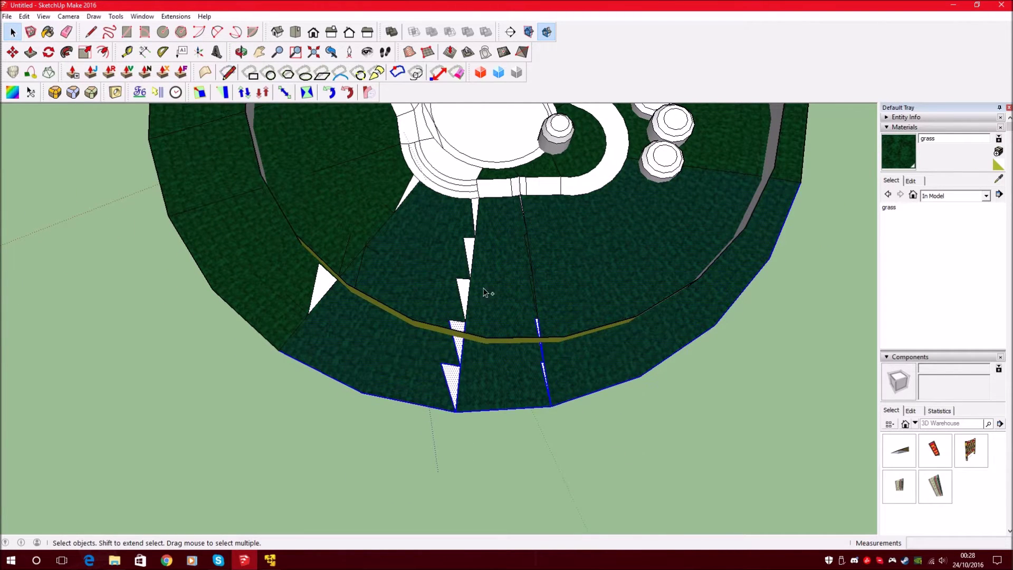
drag(536, 309, 438, 221)
middle_drag(438, 221, 403, 264)
shift+drag(311, 367, 297, 353)
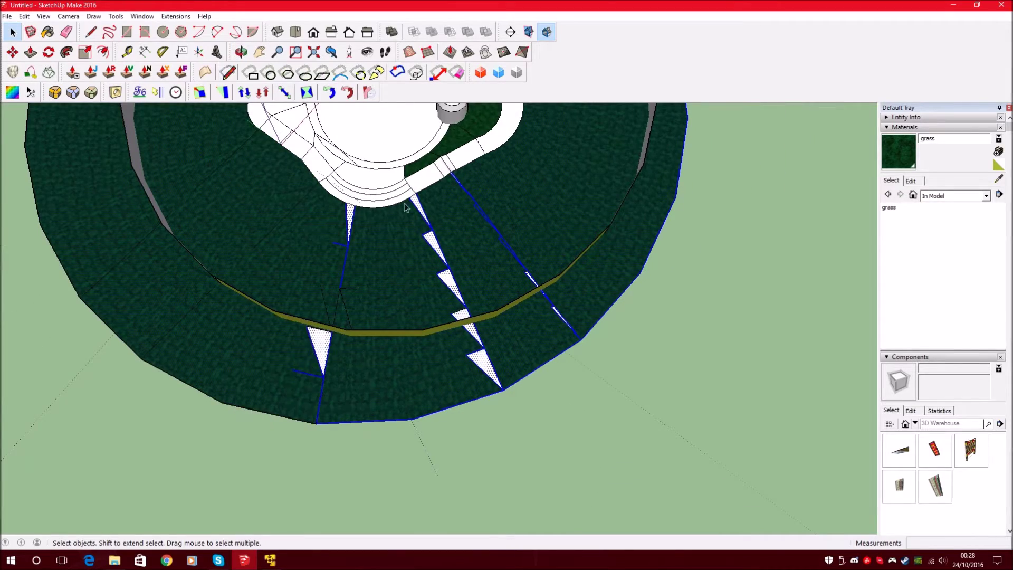
Add the unpainted faces between the central bean-shaped area and the curved band to the selection, up to near the round platform.
shift+middle_drag(392, 206, 434, 350)
scroll(433, 348, up, 2)
shift+click(403, 319)
shift+middle_drag(401, 319, 544, 352)
shift+click(535, 345)
shift+click(458, 259)
shift+middle_drag(450, 229, 448, 378)
shift+click(443, 352)
shift+click(426, 309)
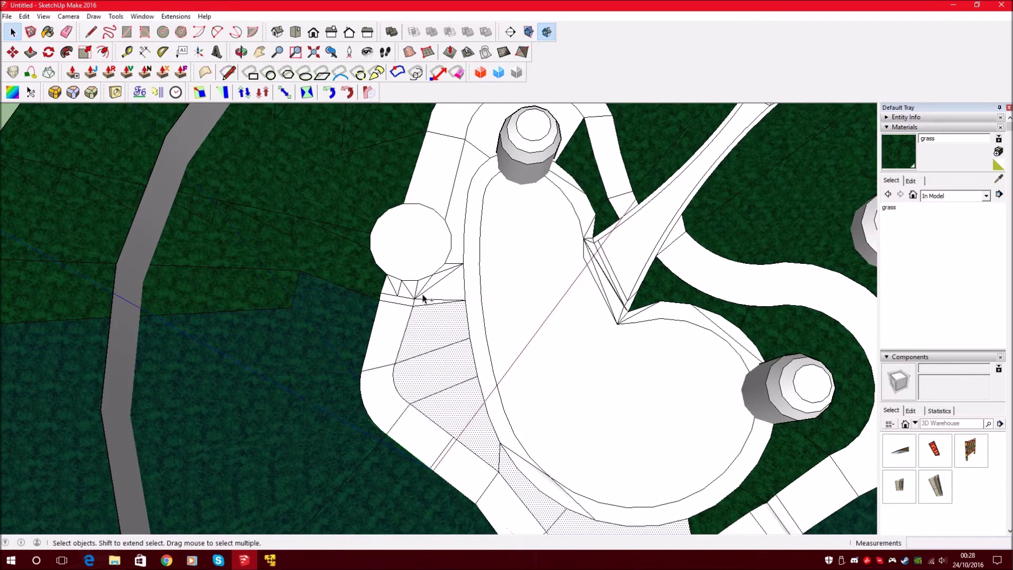
Add the inner faces beside the round platform and around the nearby domed cylinder, plus the platform's small triangles, to the selection.
shift+click(442, 293)
shift+click(458, 205)
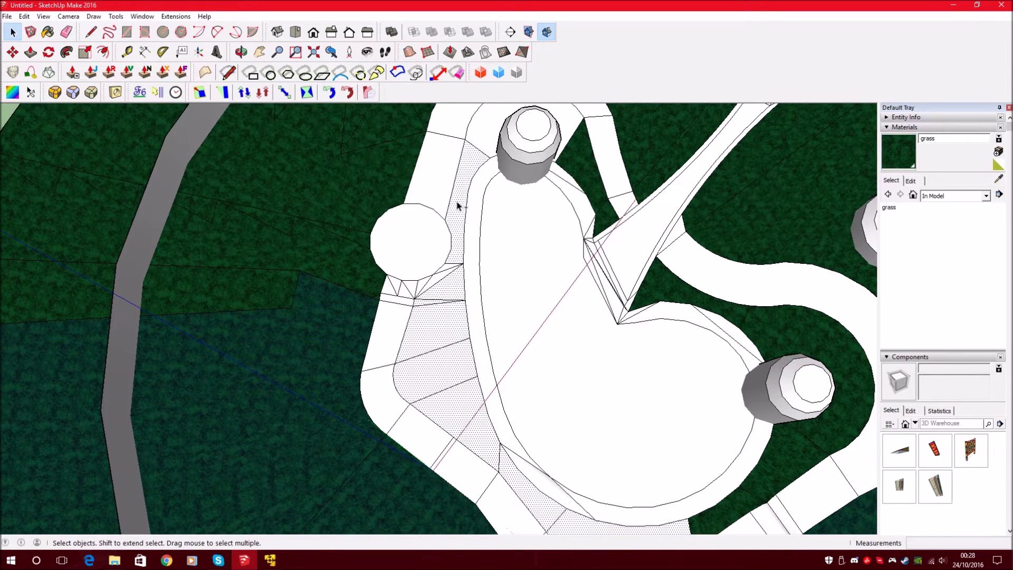
shift+click(497, 133)
shift+middle_drag(497, 133, 502, 264)
scroll(441, 358, up, 2)
shift+click(428, 364)
shift+drag(380, 367, 343, 376)
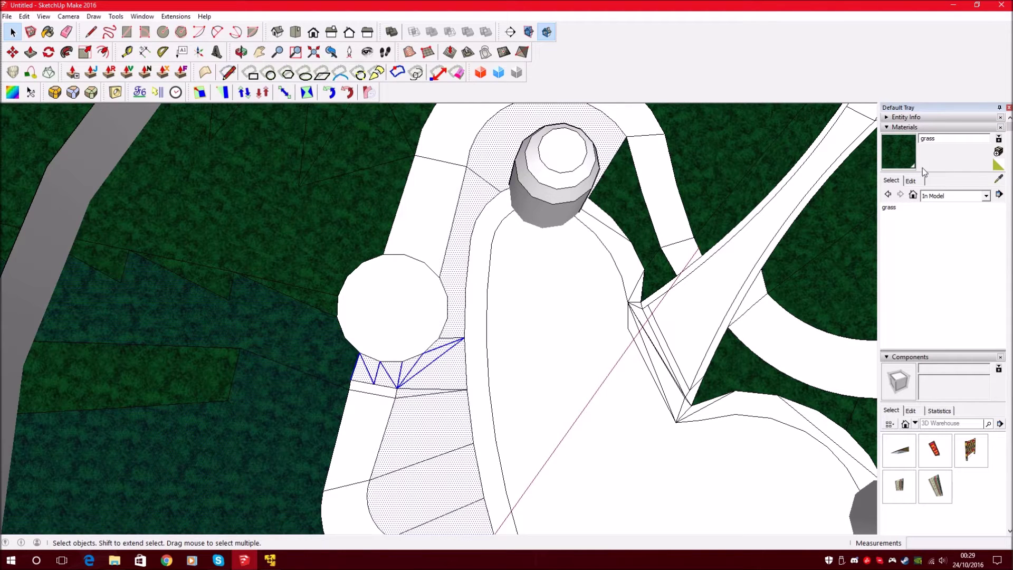
Paint the selected ground sections and inner faces between the curved band and the bean-shaped area with the grass material.
click(891, 142)
scroll(445, 180, down, 2)
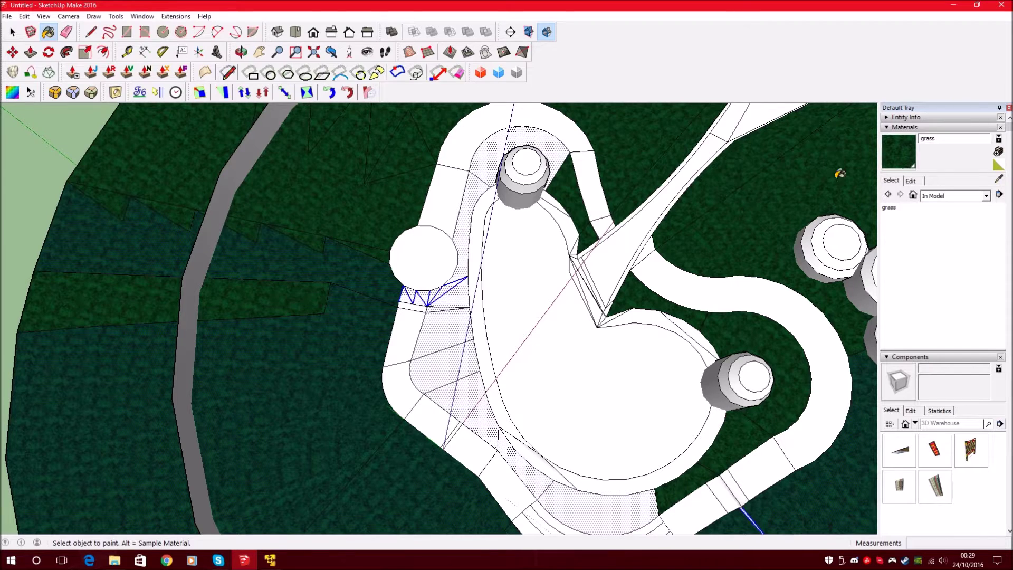
scroll(442, 328, down, 5)
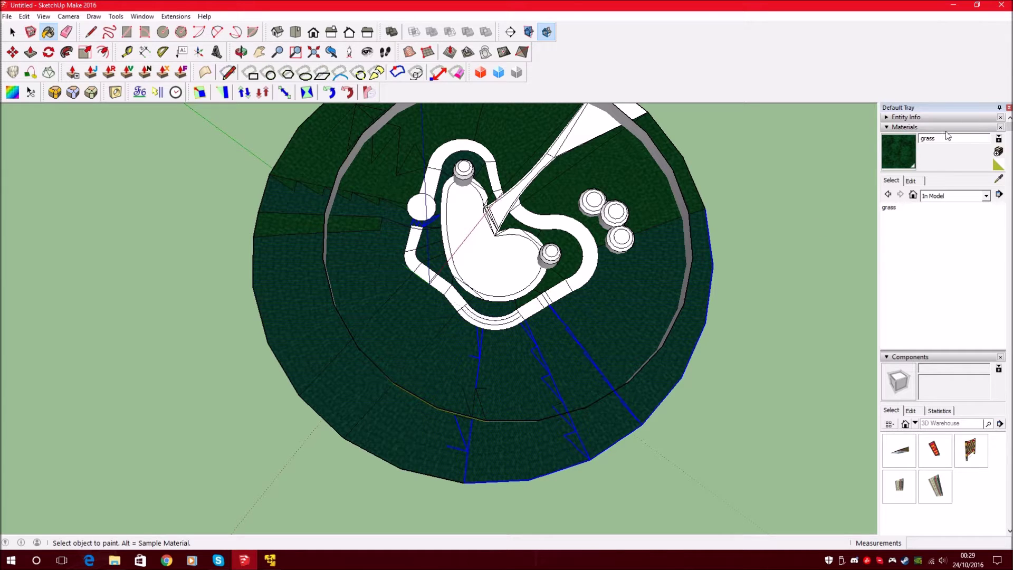
click(9, 33)
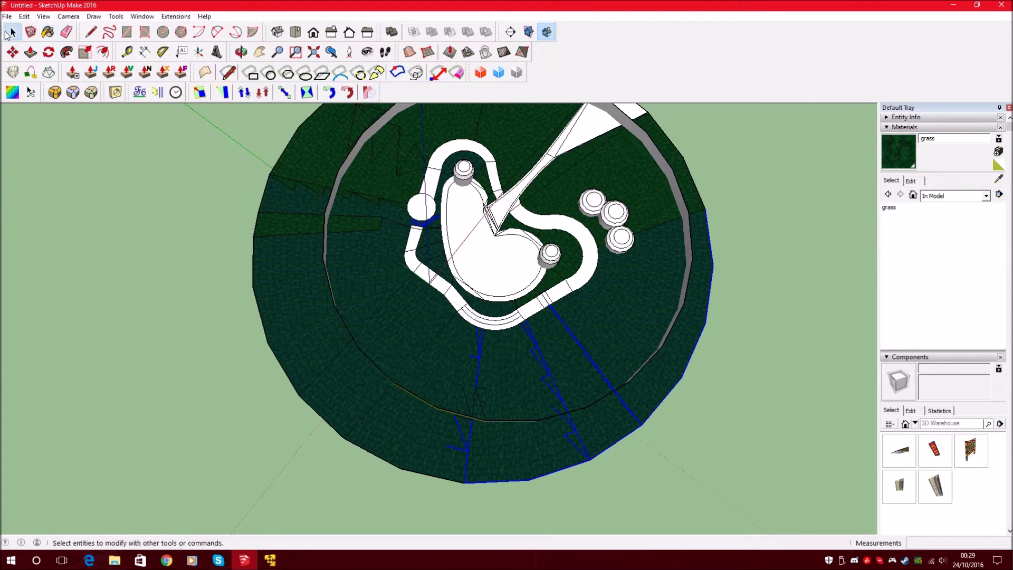
Examine how the grass texture lines up across the ground face seams beside the round platform and the band's end.
scroll(418, 393, up, 6)
middle_drag(416, 395, 430, 244)
shift+middle_drag(269, 249, 452, 430)
scroll(312, 284, up, 4)
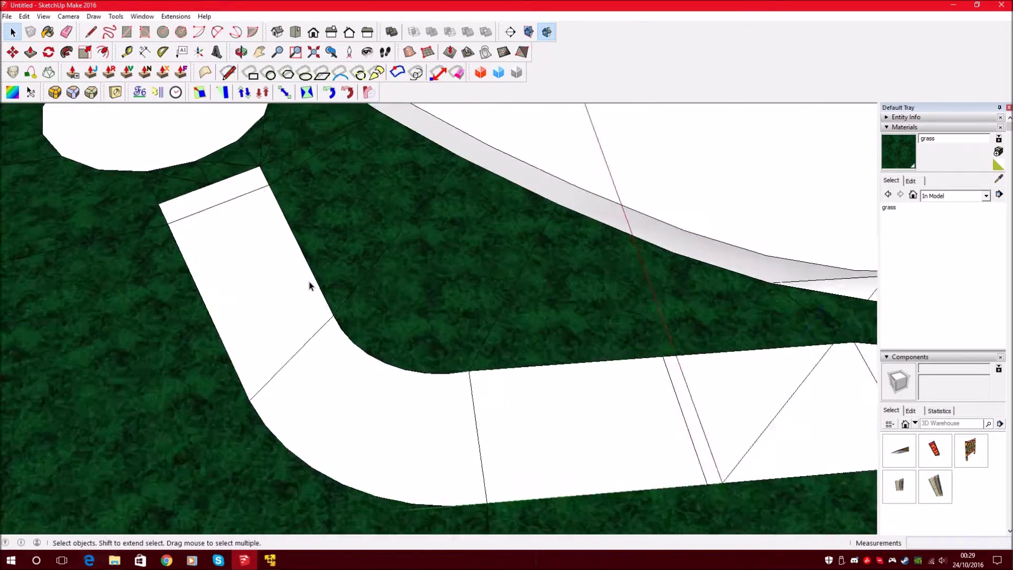
shift+middle_drag(390, 195, 645, 302)
scroll(298, 317, up, 3)
middle_drag(308, 317, 566, 212)
scroll(567, 212, down, 3)
shift+middle_drag(475, 233, 512, 144)
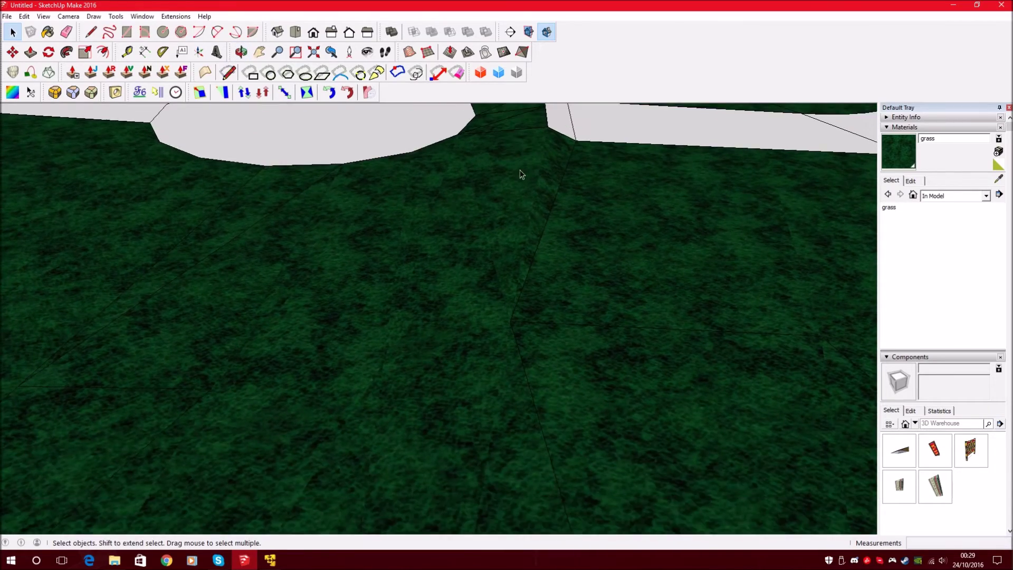
scroll(528, 232, up, 3)
scroll(530, 257, up, 3)
scroll(464, 348, down, 2)
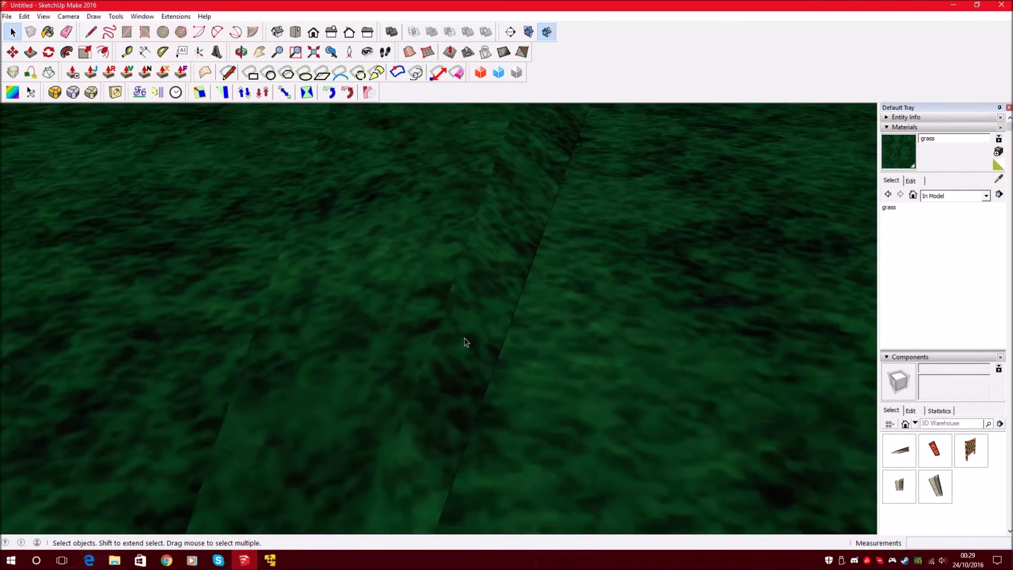
scroll(424, 303, up, 4)
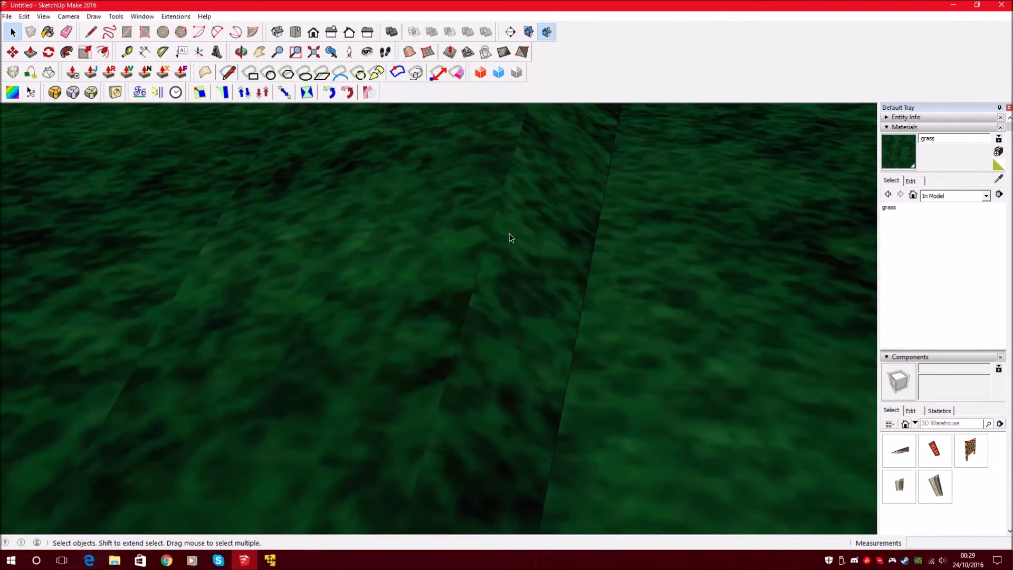
scroll(549, 255, up, 3)
scroll(494, 263, up, 2)
scroll(486, 232, down, 2)
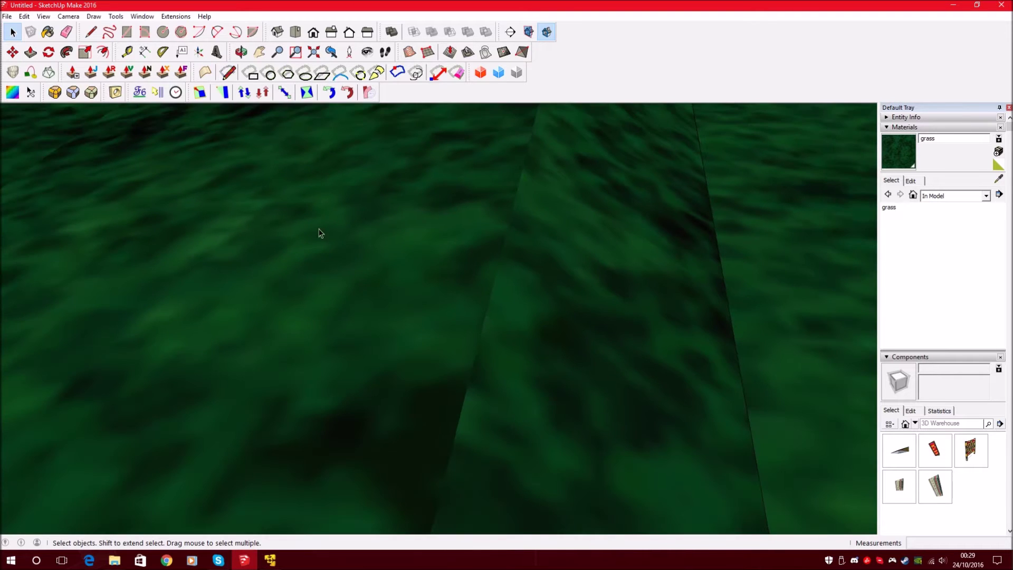
scroll(458, 348, down, 2)
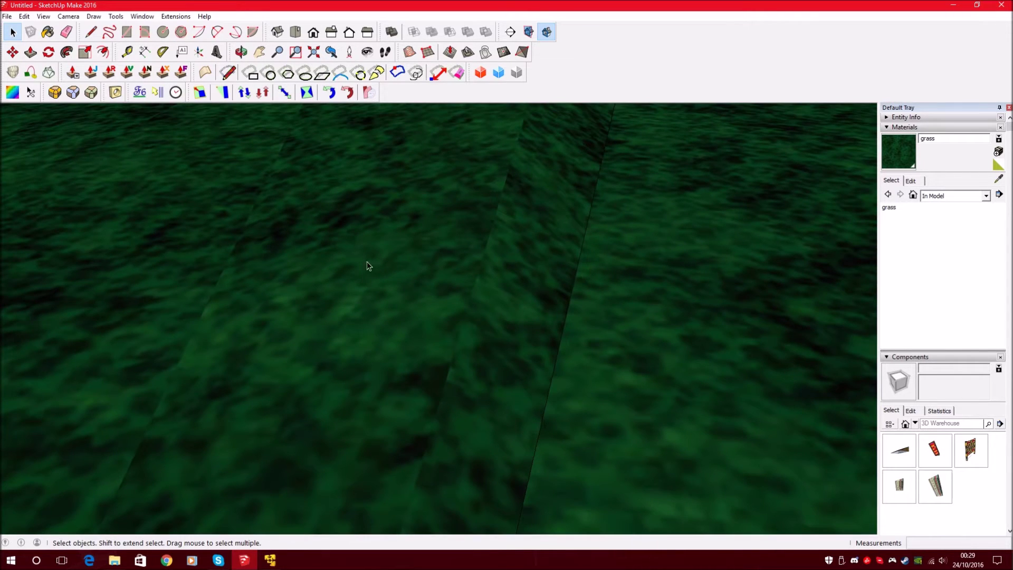
scroll(501, 300, down, 8)
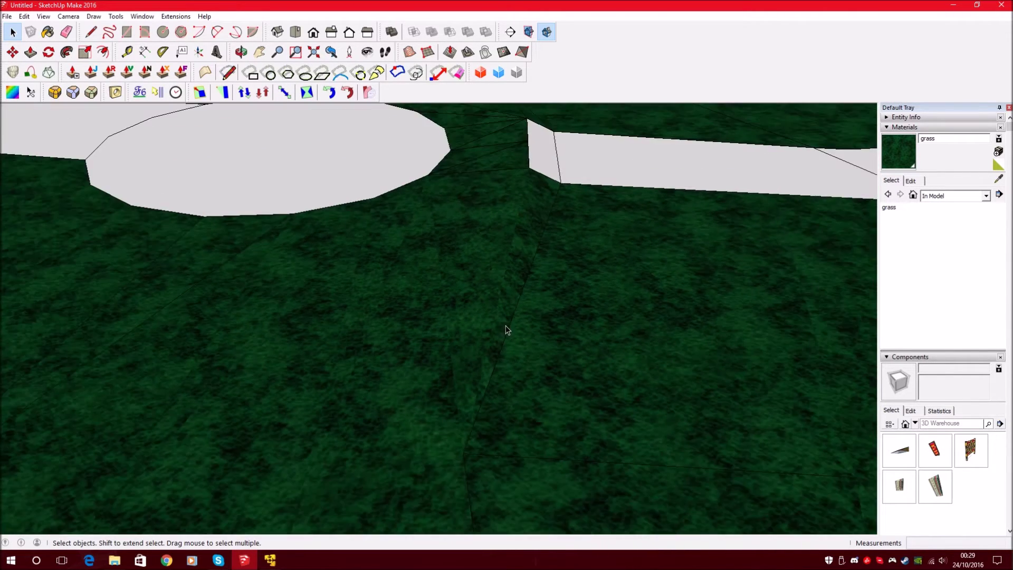
scroll(441, 300, down, 4)
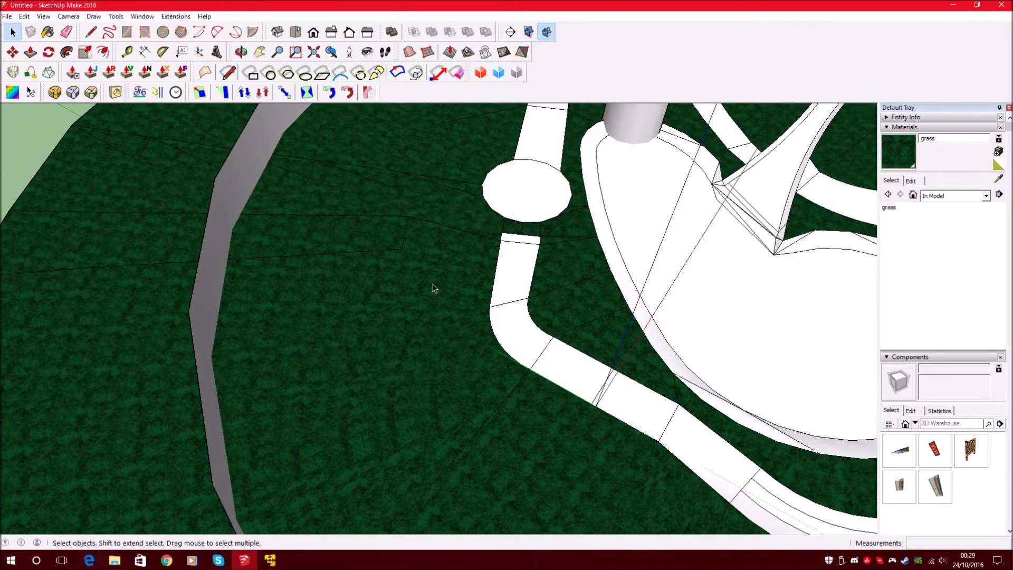
Set the grass texture to Projected on the face between the band's end segment and the bean-shaped area.
scroll(547, 270, up, 5)
click(551, 277)
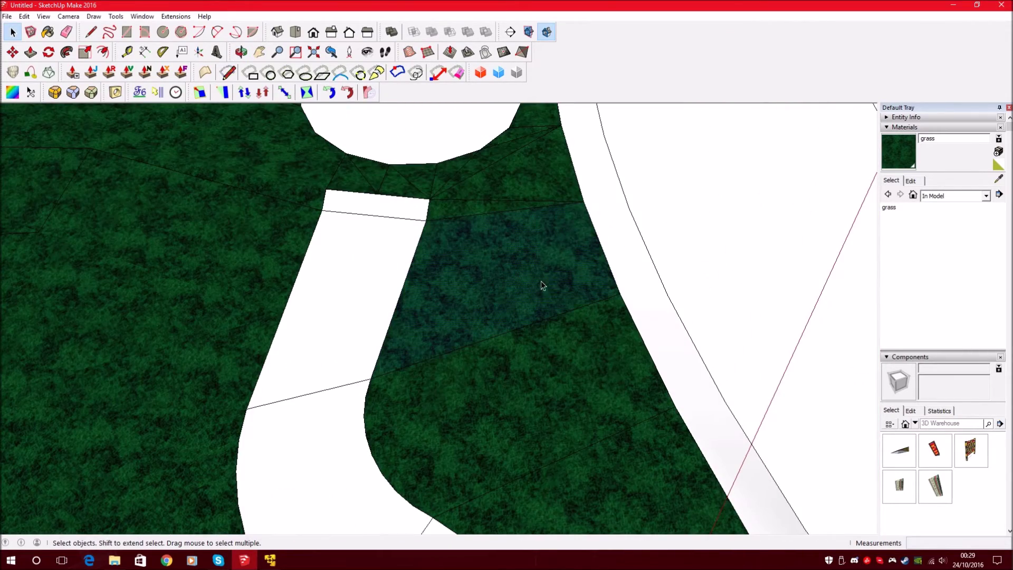
right_click(540, 281)
mouse_move(632, 421)
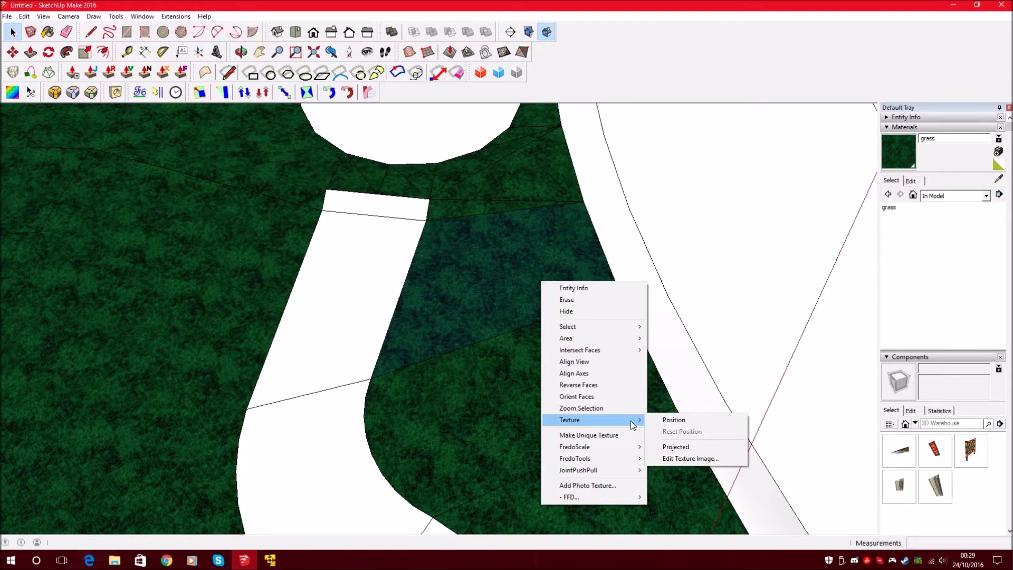
click(468, 269)
right_click(499, 267)
mouse_move(590, 408)
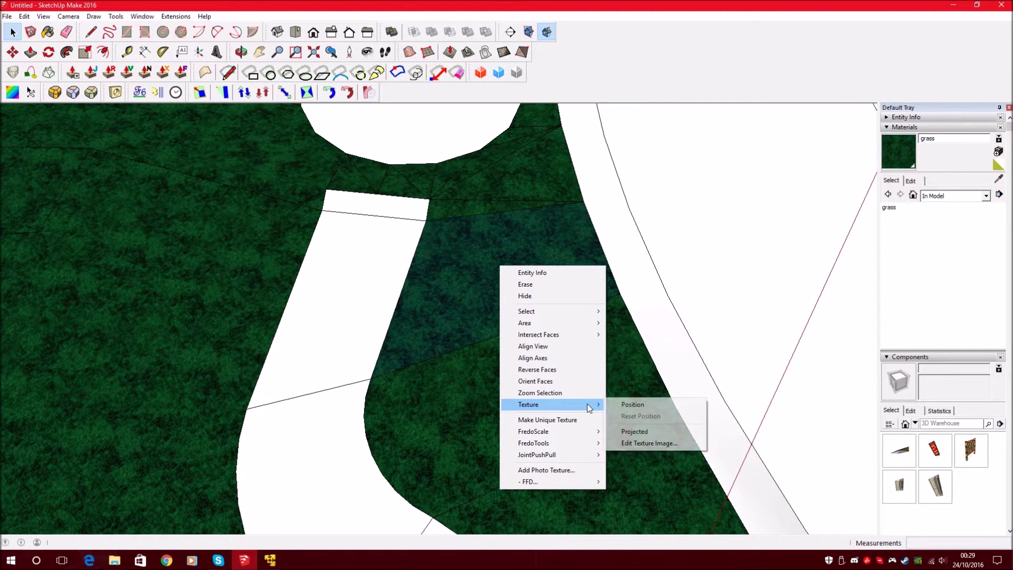
click(644, 432)
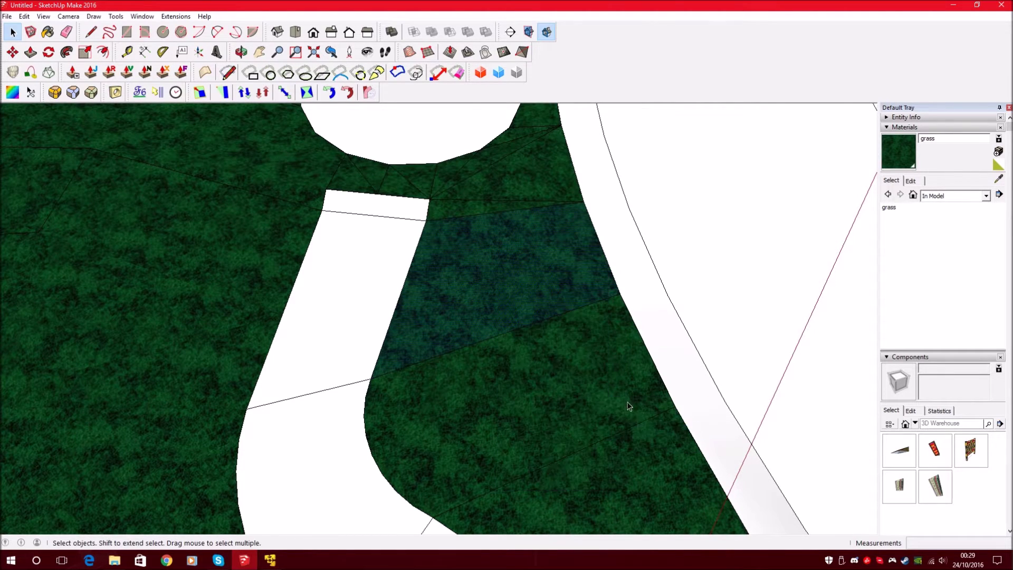
Sample the projected grass from that face and repaint the connected grass faces around the band with it.
click(48, 32)
alt+click(524, 258)
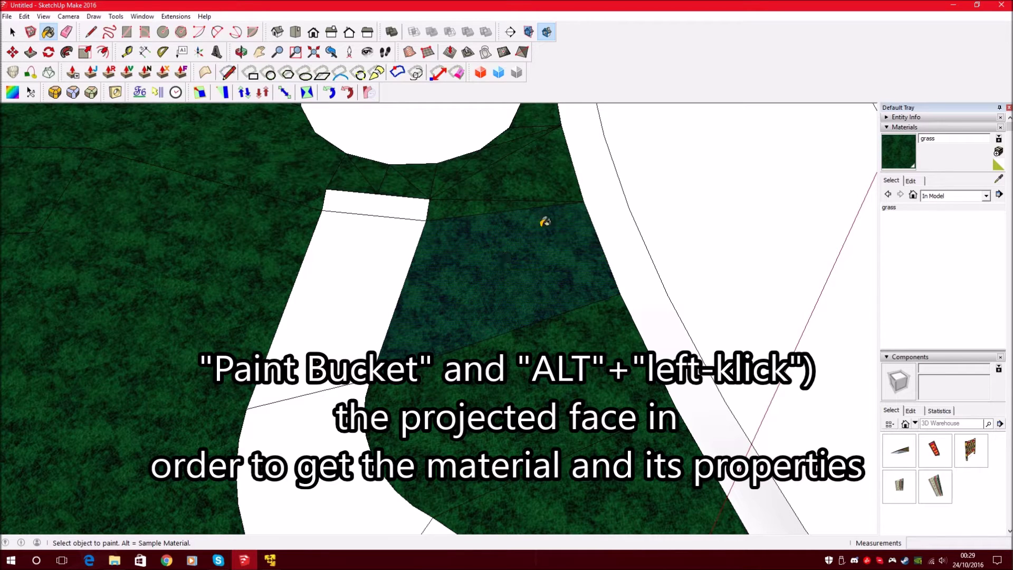
key(ctrl)
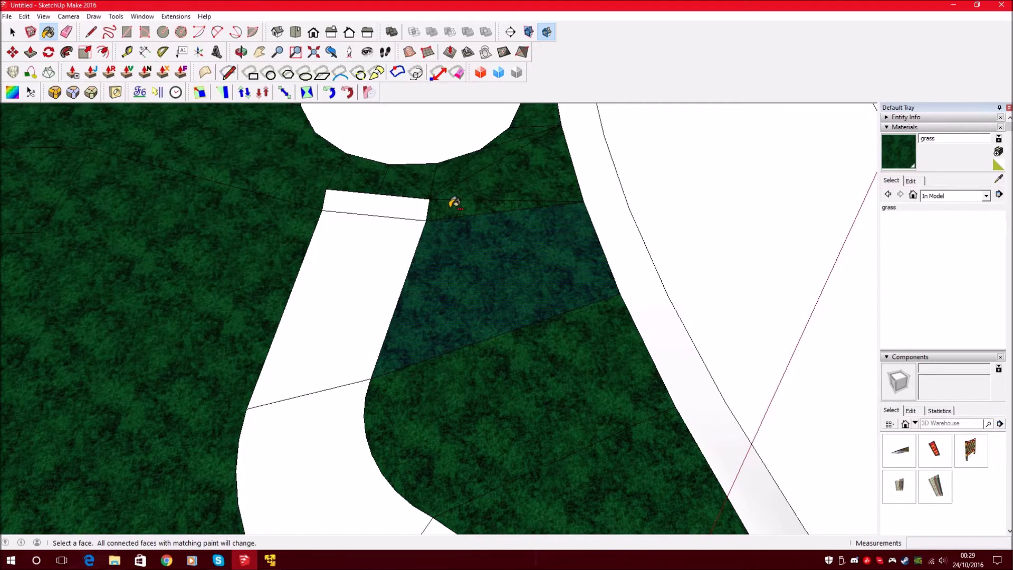
scroll(446, 227, down, 6)
scroll(407, 188, up, 6)
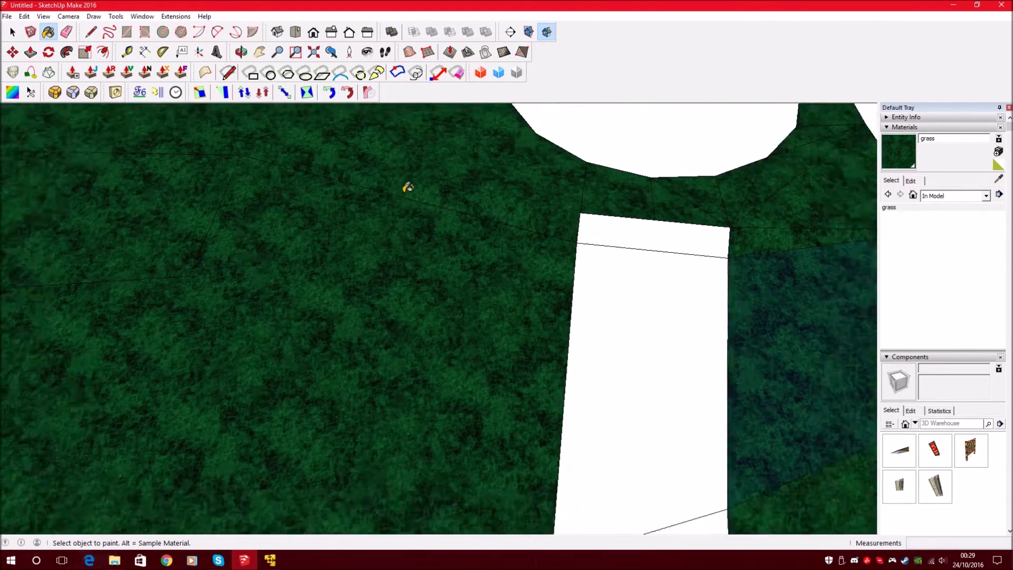
Inspect the grass texture around the curved band and infield for continuity between faces.
middle_drag(457, 172, 695, 157)
scroll(398, 260, up, 4)
mouse_move(398, 260)
middle_down()
mouse_move(464, 226)
mouse_move(653, 281)
mouse_move(459, 224)
mouse_move(615, 185)
mouse_move(680, 188)
mouse_move(324, 430)
mouse_move(482, 222)
mouse_move(474, 272)
middle_up()
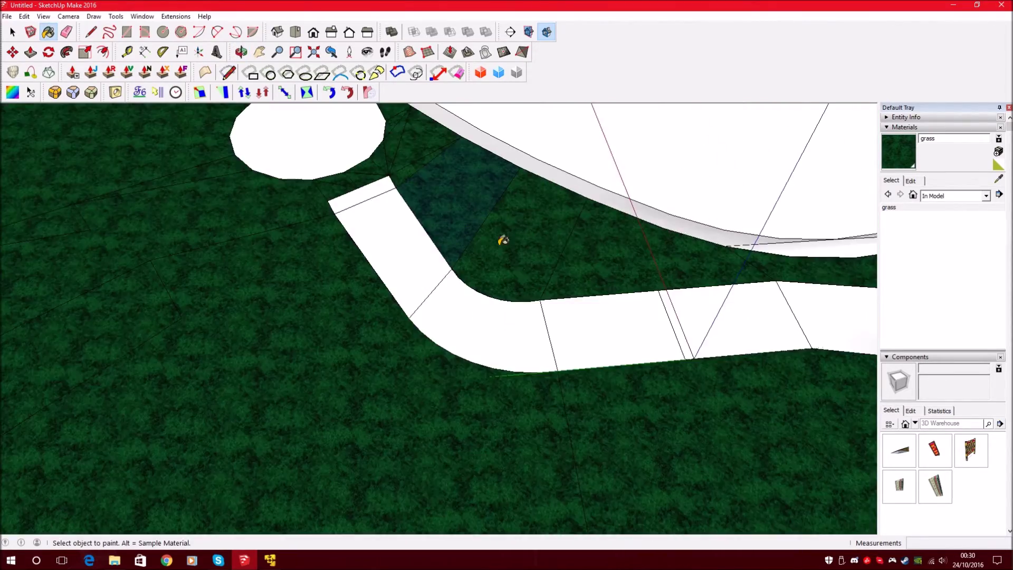
middle_drag(503, 240, 250, 319)
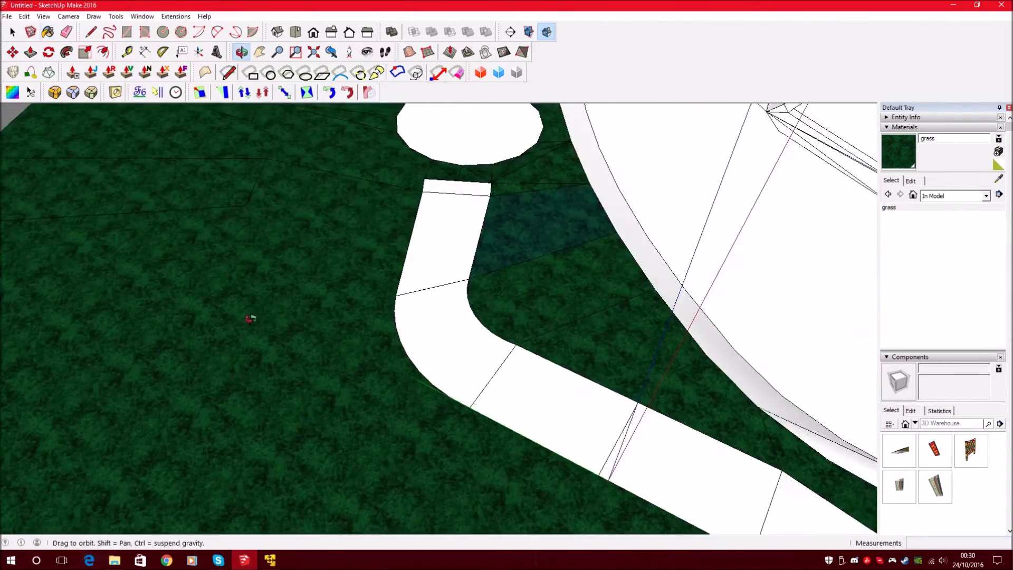
middle_drag(529, 191, 427, 248)
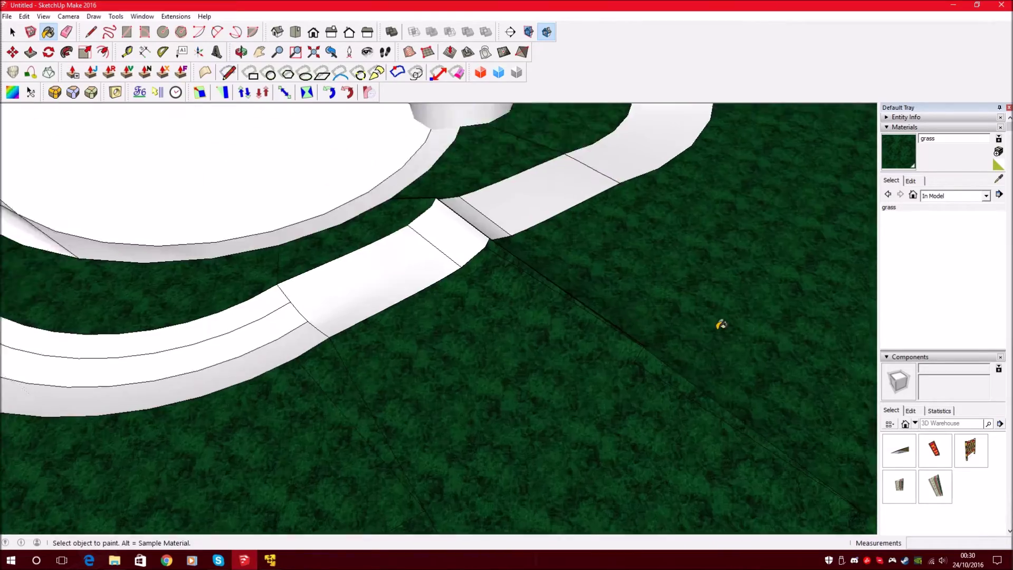
middle_drag(721, 324, 728, 240)
mouse_move(248, 270)
middle_down()
mouse_move(426, 252)
mouse_move(668, 315)
middle_up()
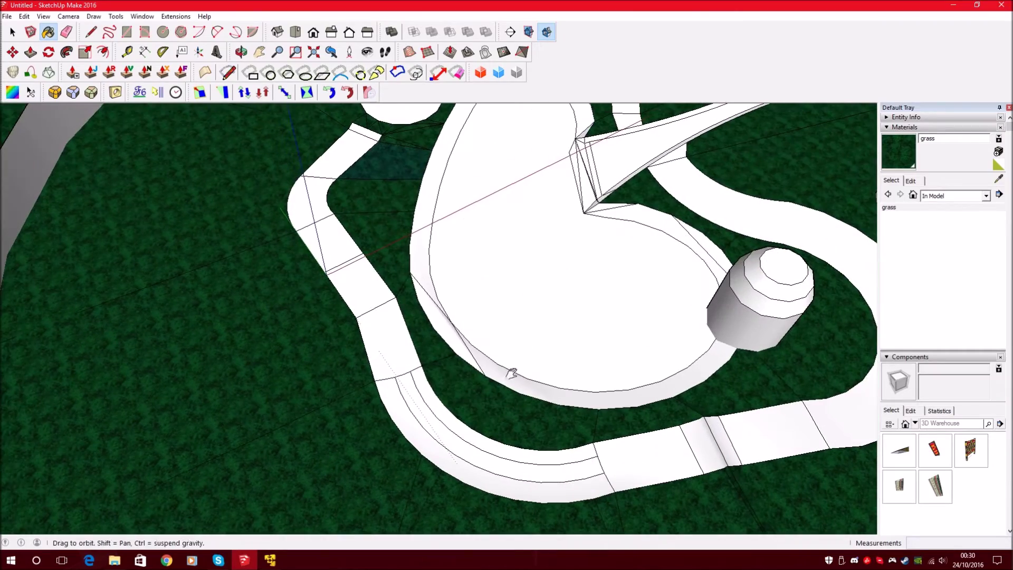
middle_drag(517, 157, 618, 196)
scroll(282, 367, up, 3)
scroll(281, 327, up, 3)
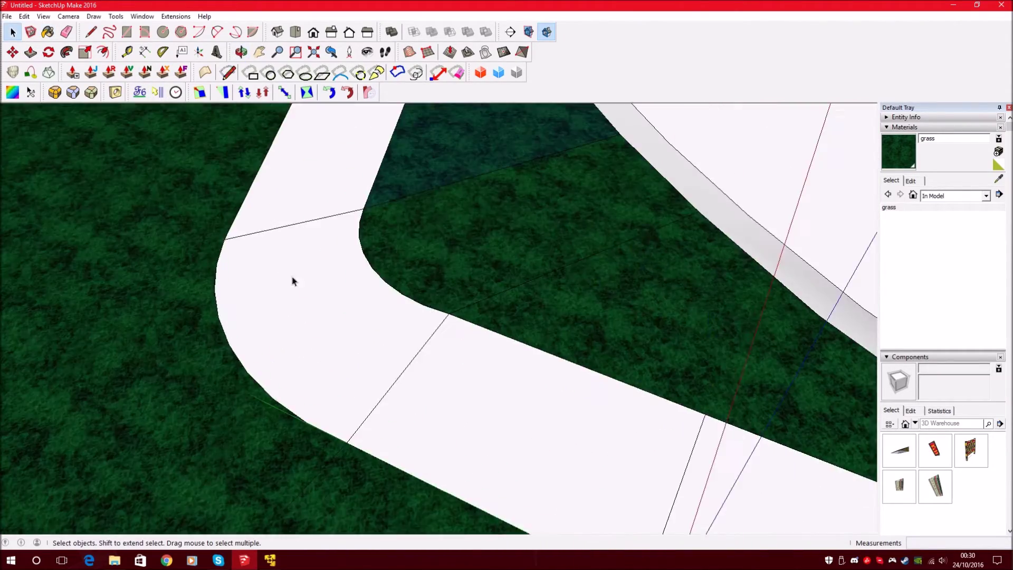
scroll(391, 342, down, 3)
Create a new material named road using the M_TuchiRoad.png texture image.
click(998, 152)
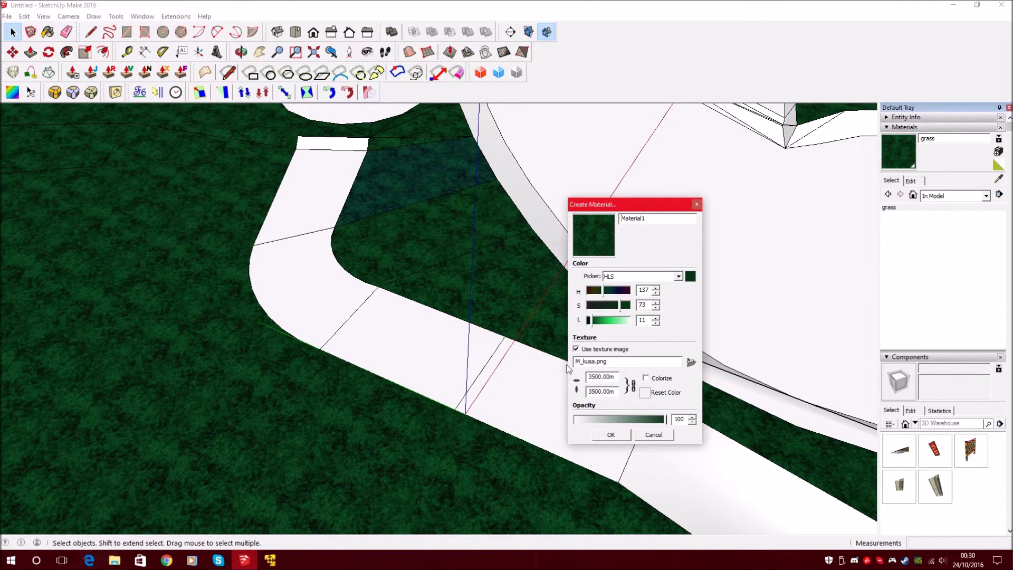
double_click(645, 220)
text(road)
click(692, 363)
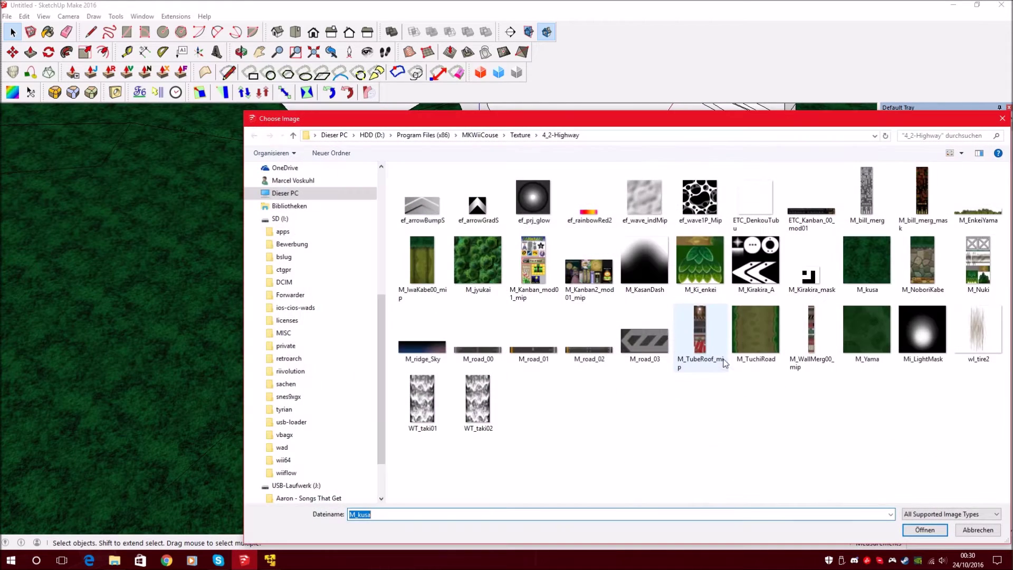
double_click(761, 334)
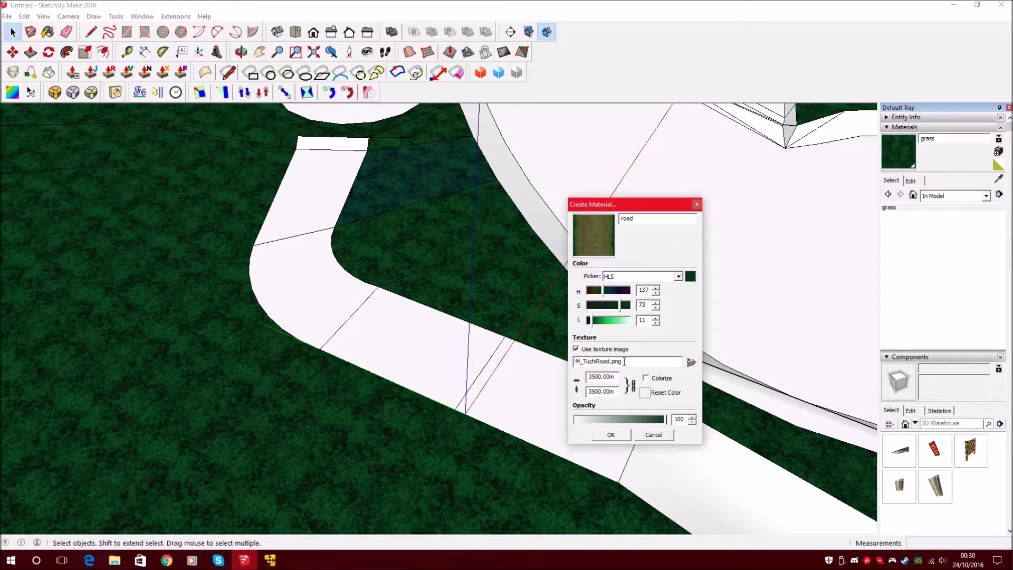
click(618, 435)
Paint the bend below the round platform and the straight band segments on either side of it with the road material.
mouse_move(468, 319)
middle_down()
mouse_move(389, 324)
mouse_move(441, 357)
middle_up()
mouse_move(412, 318)
middle_down()
mouse_move(606, 418)
mouse_move(537, 370)
middle_up()
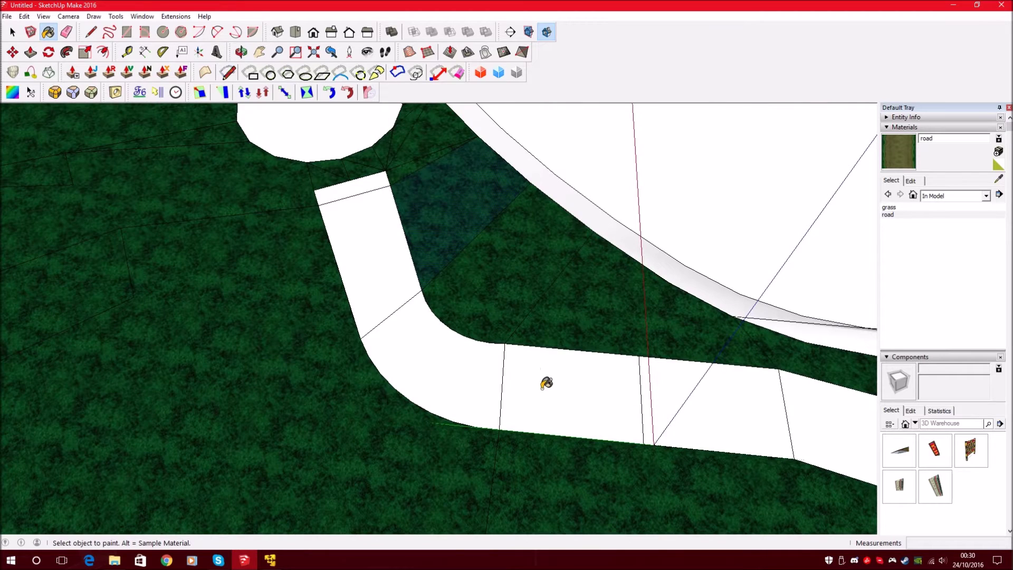
click(547, 383)
click(458, 367)
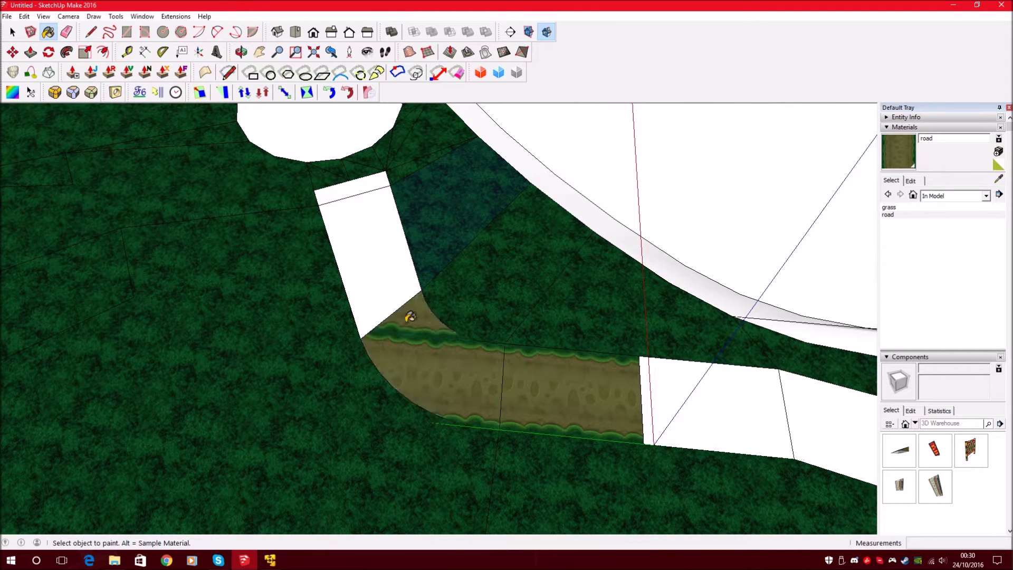
click(386, 286)
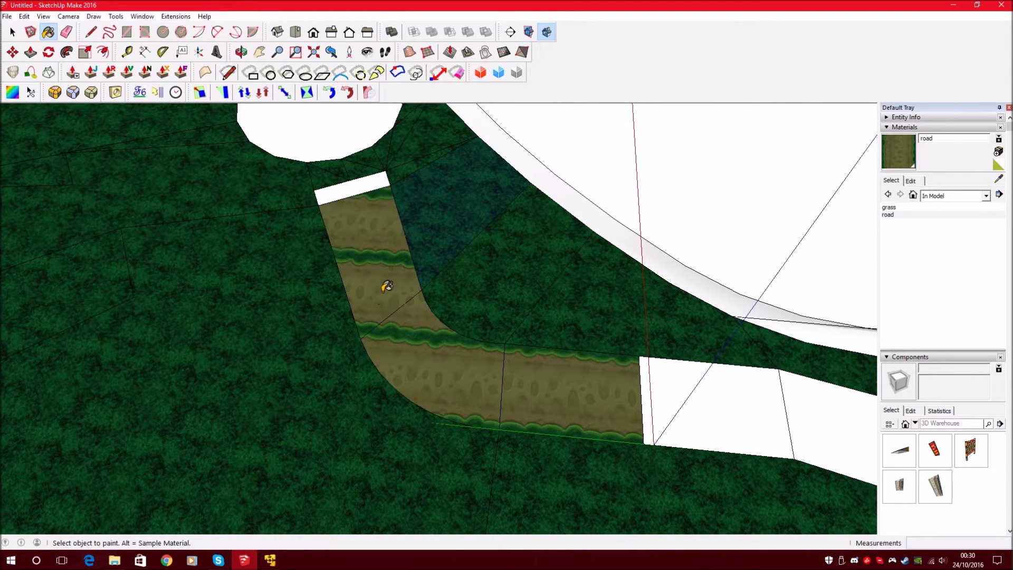
Select the painted bend face of the road and turn on the display of hidden geometry.
mouse_move(389, 316)
middle_down()
mouse_move(597, 369)
mouse_move(299, 311)
mouse_move(294, 294)
mouse_move(398, 335)
mouse_move(339, 271)
mouse_move(397, 358)
mouse_move(378, 267)
mouse_move(389, 308)
mouse_move(618, 407)
middle_up()
middle_drag(380, 140, 517, 333)
key(space)
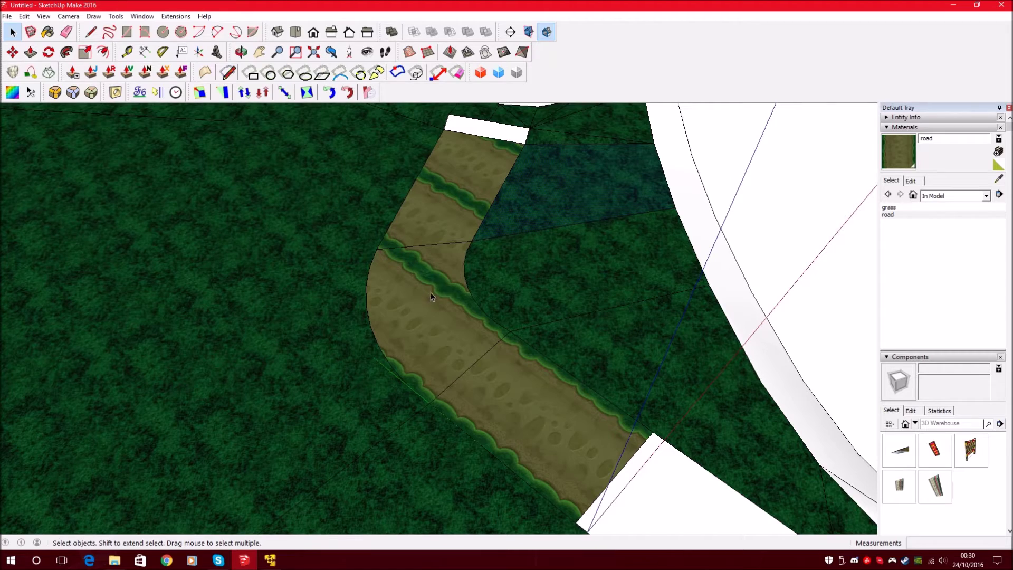
middle_drag(433, 295, 241, 228)
click(43, 17)
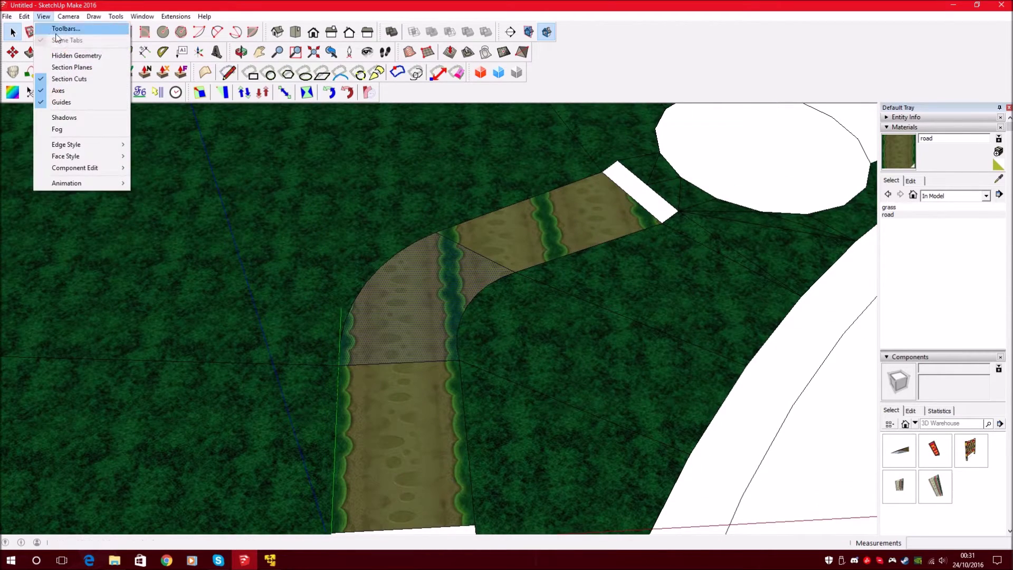
click(76, 55)
Draw three lines across the lower half of the painted bend, joining opposite vertices of its outer and inner edges.
middle_drag(273, 188, 432, 268)
scroll(432, 268, up, 7)
click(96, 34)
scroll(456, 271, up, 3)
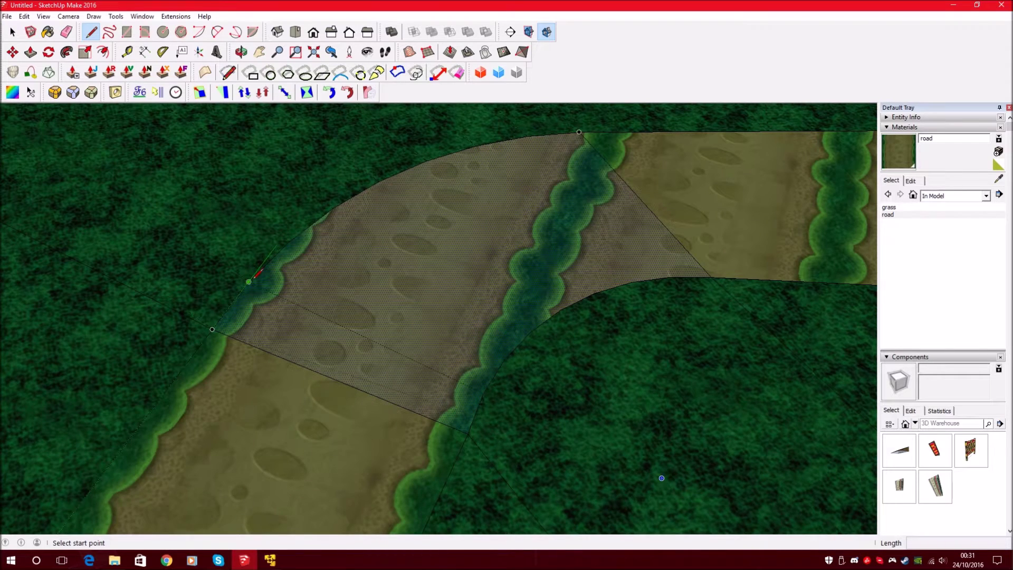
click(249, 281)
scroll(249, 280, up, 1)
click(492, 396)
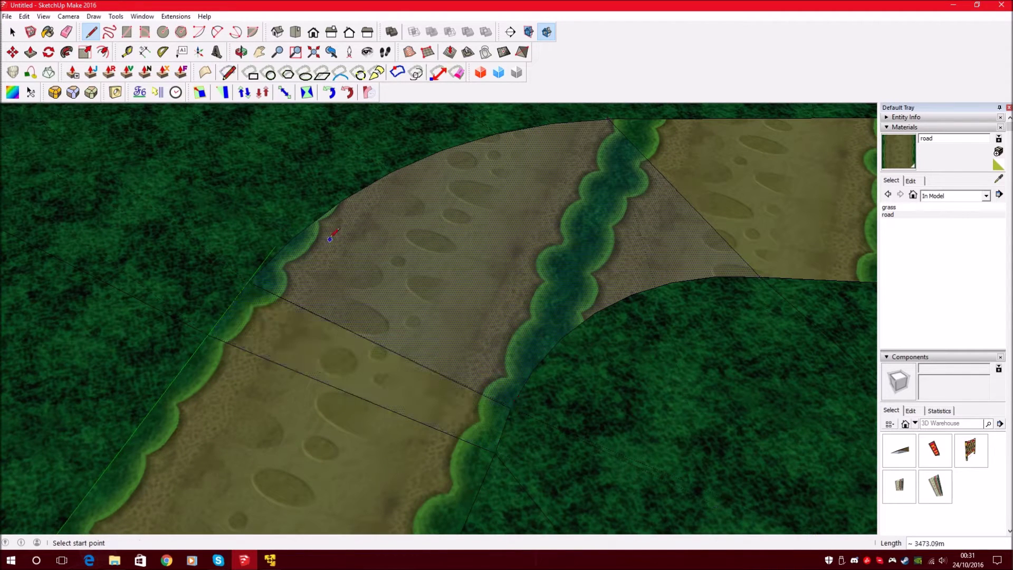
click(294, 238)
click(534, 369)
click(341, 201)
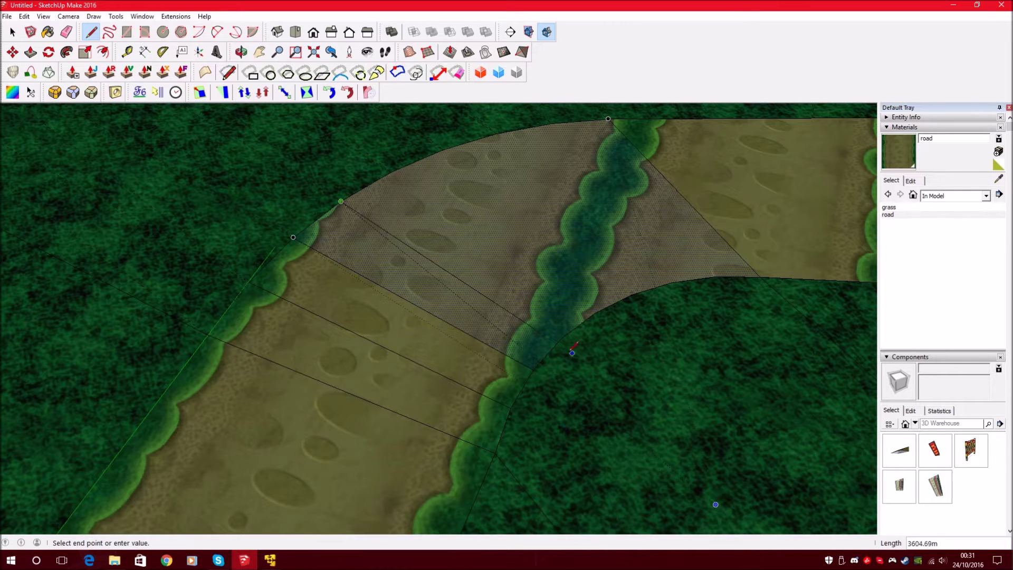
click(566, 344)
Divide the upper half of the painted bend with four more cross lines between opposite outer and inner vertices.
scroll(339, 322, down, 2)
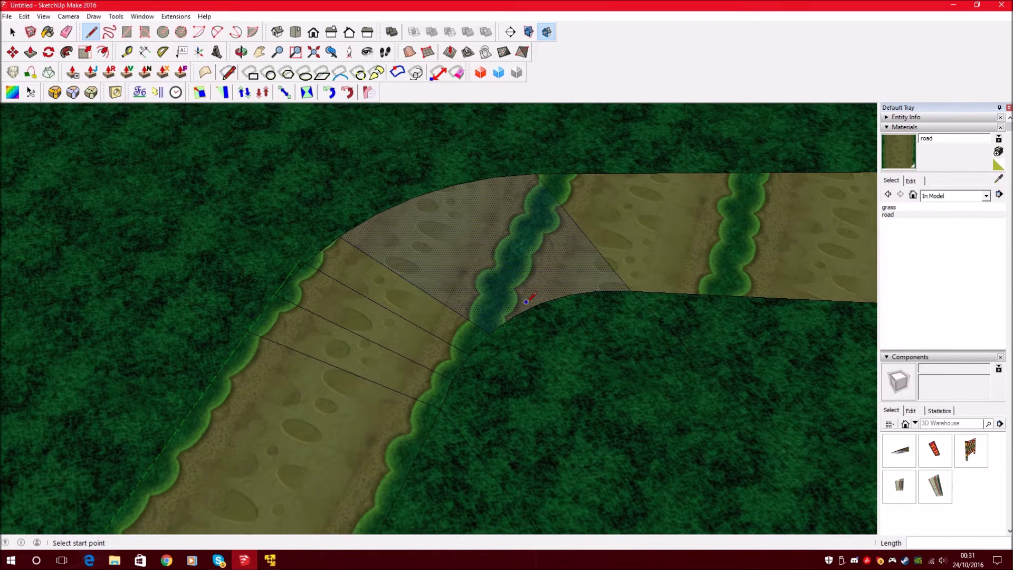
click(511, 315)
click(385, 208)
click(413, 198)
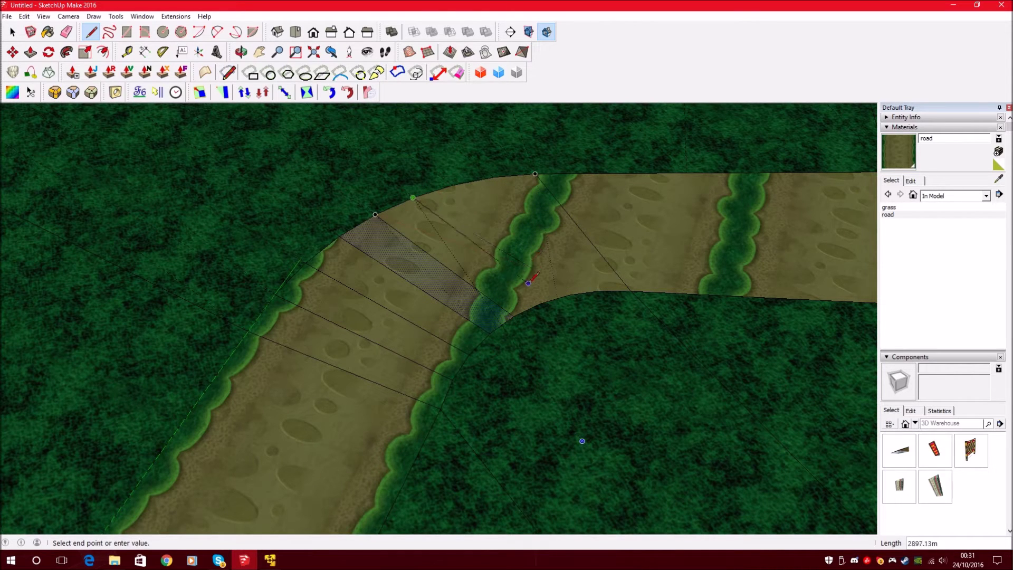
click(540, 303)
click(452, 185)
click(569, 295)
click(599, 291)
click(502, 178)
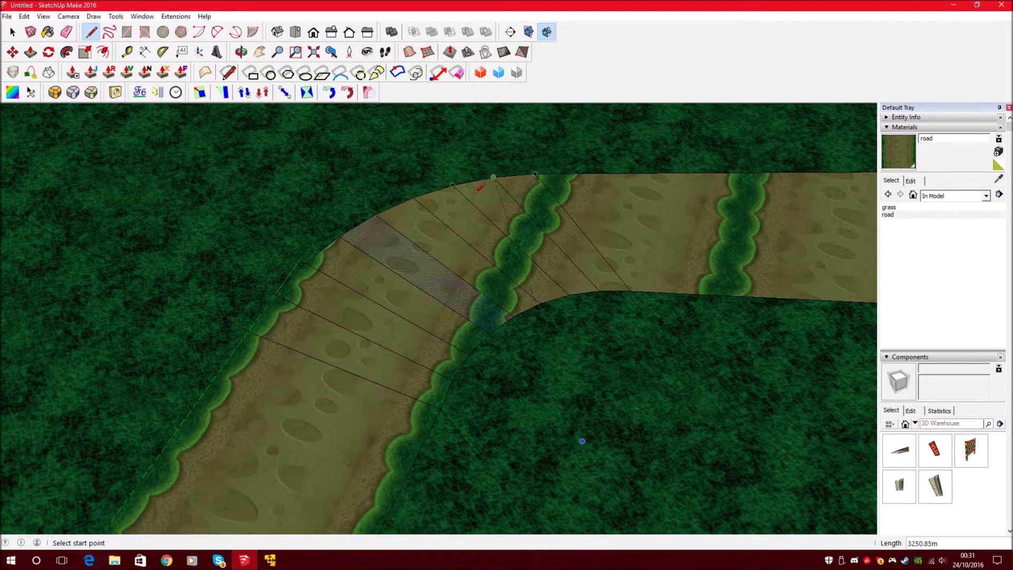
Close off the bend with a line to the straight segment's outer edge and draw a diagonal across the segment beside the white end strip.
scroll(381, 255, down, 3)
middle_drag(381, 255, 351, 248)
click(341, 274)
click(441, 320)
click(340, 274)
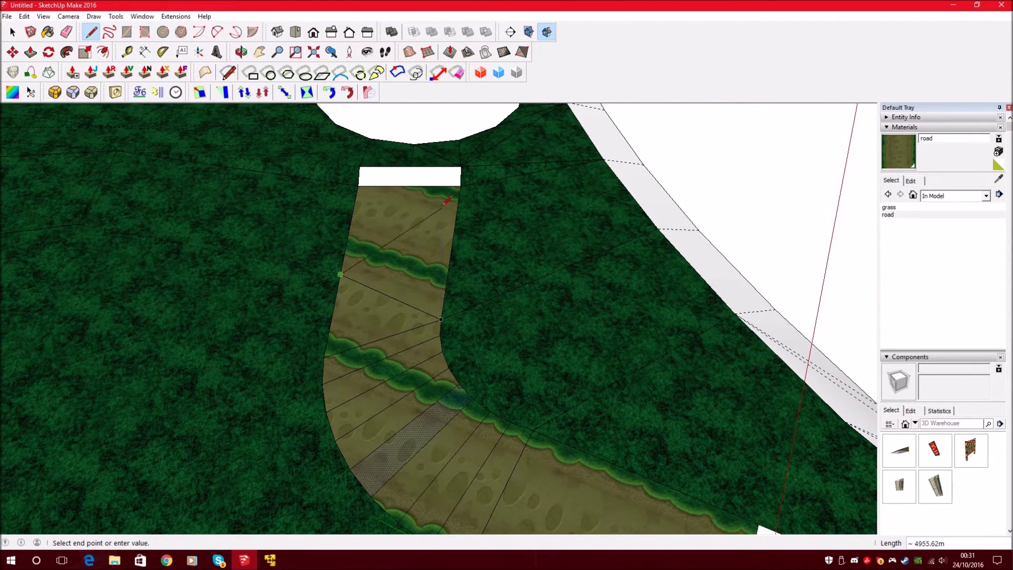
middle_drag(443, 203, 185, 222)
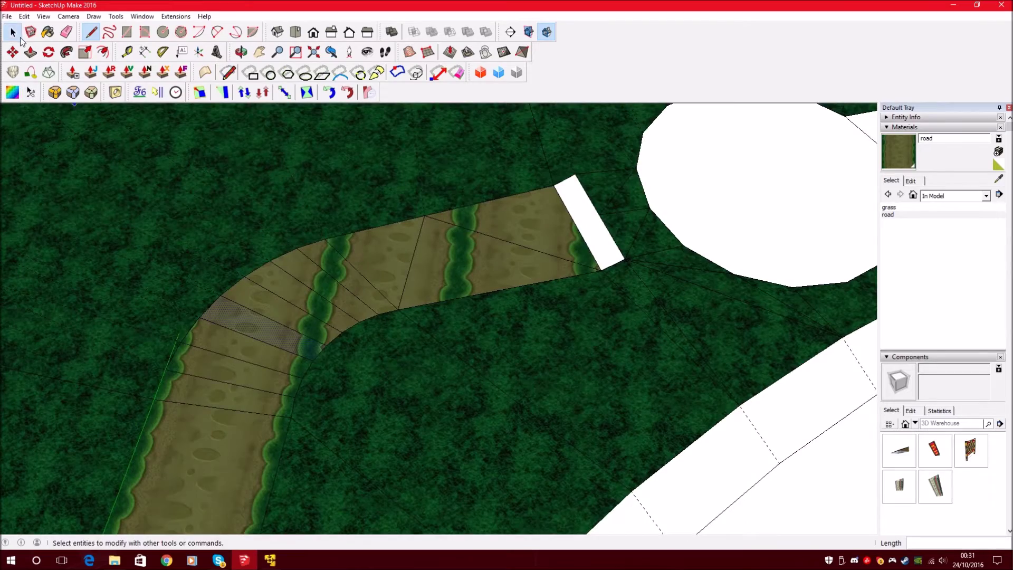
Examine the dividing lines across the painted bend and compare them with the mesh of the winding white track.
click(13, 32)
scroll(321, 221, down, 3)
scroll(287, 325, up, 4)
click(282, 315)
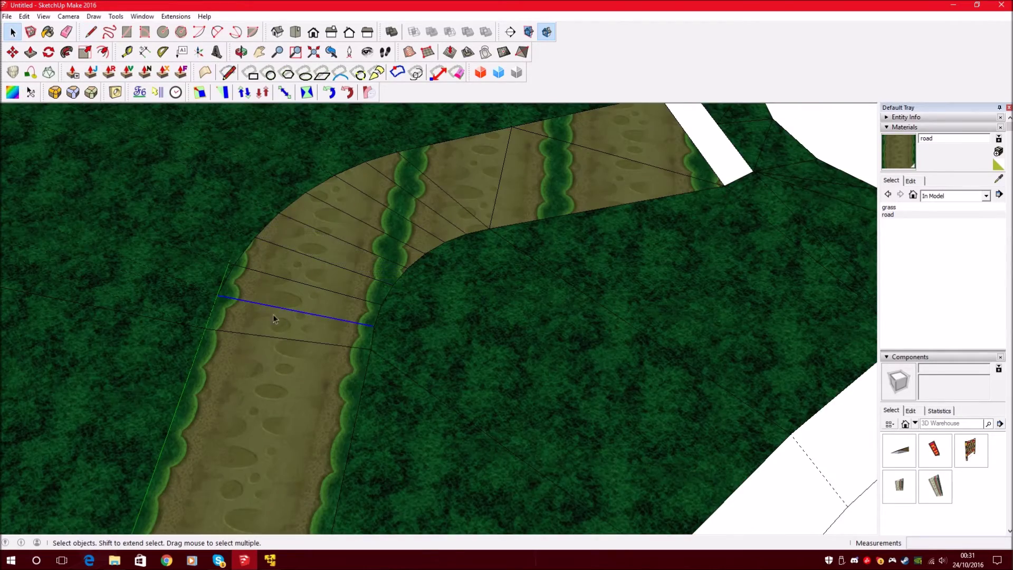
middle_drag(283, 314, 343, 267)
scroll(322, 316, down, 3)
scroll(298, 381, up, 3)
scroll(277, 243, down, 2)
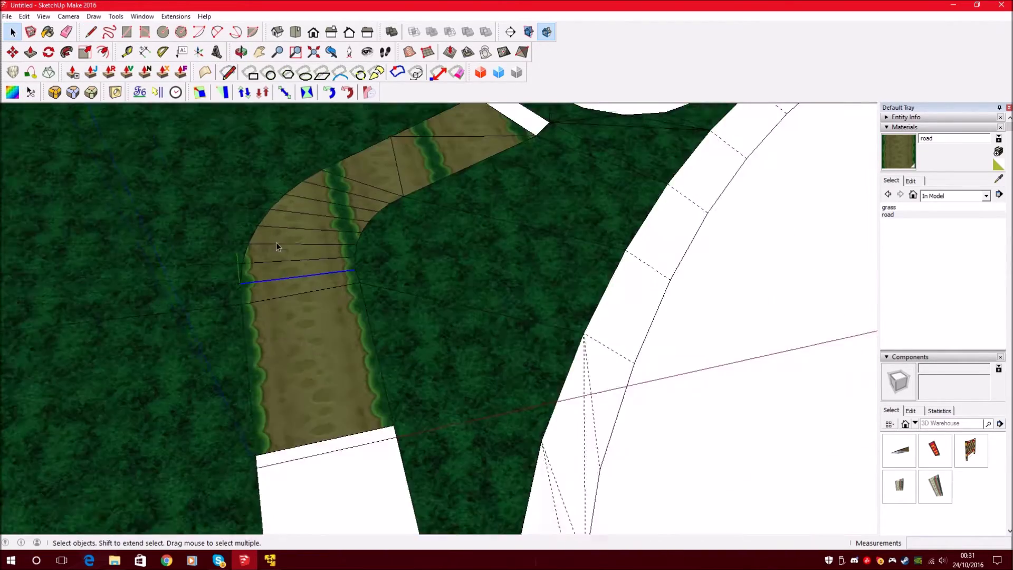
scroll(277, 240, down, 5)
scroll(218, 192, up, 6)
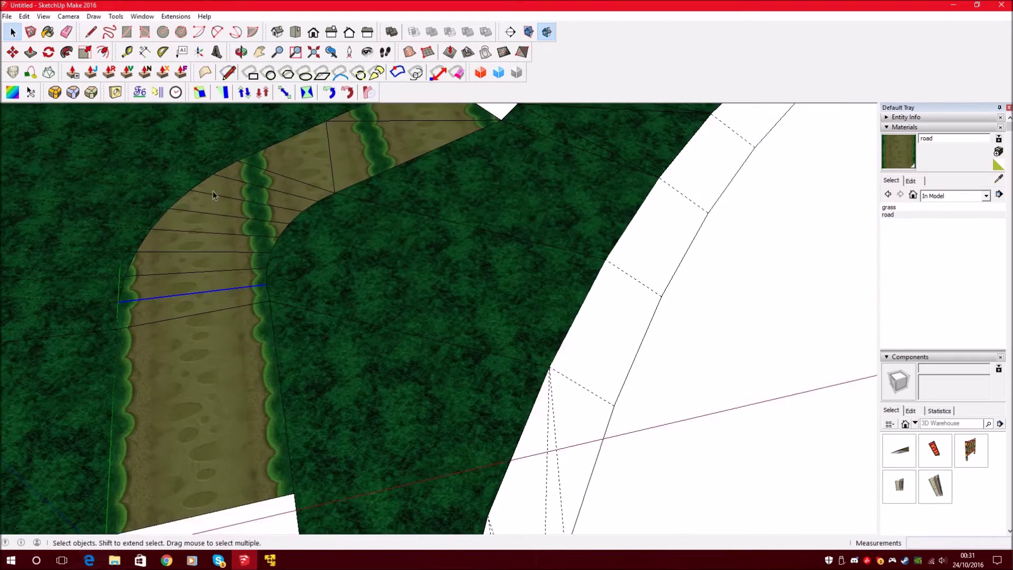
scroll(213, 195, up, 2)
scroll(208, 216, down, 5)
scroll(555, 294, up, 3)
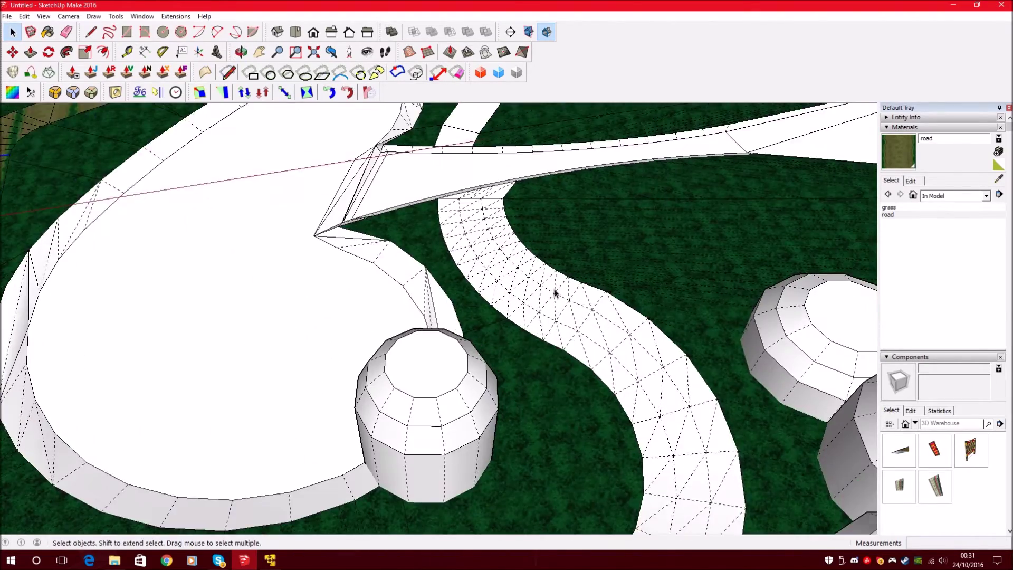
Draw lines across the start of the unpainted white bend around the dome, joining its opposite outer and inner vertices.
scroll(555, 294, up, 2)
middle_drag(590, 324, 441, 265)
click(220, 302)
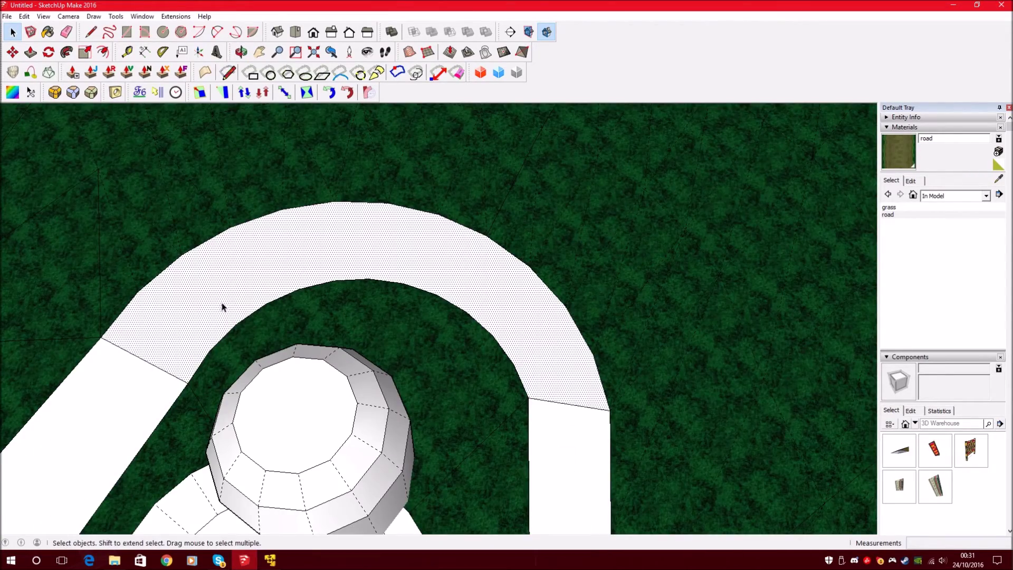
click(91, 32)
click(138, 291)
click(209, 351)
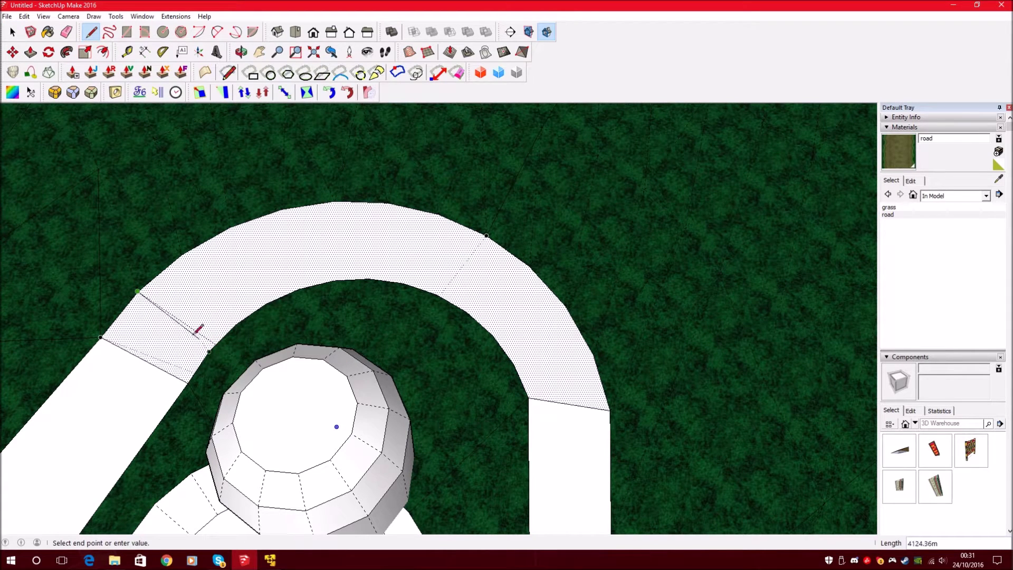
click(138, 291)
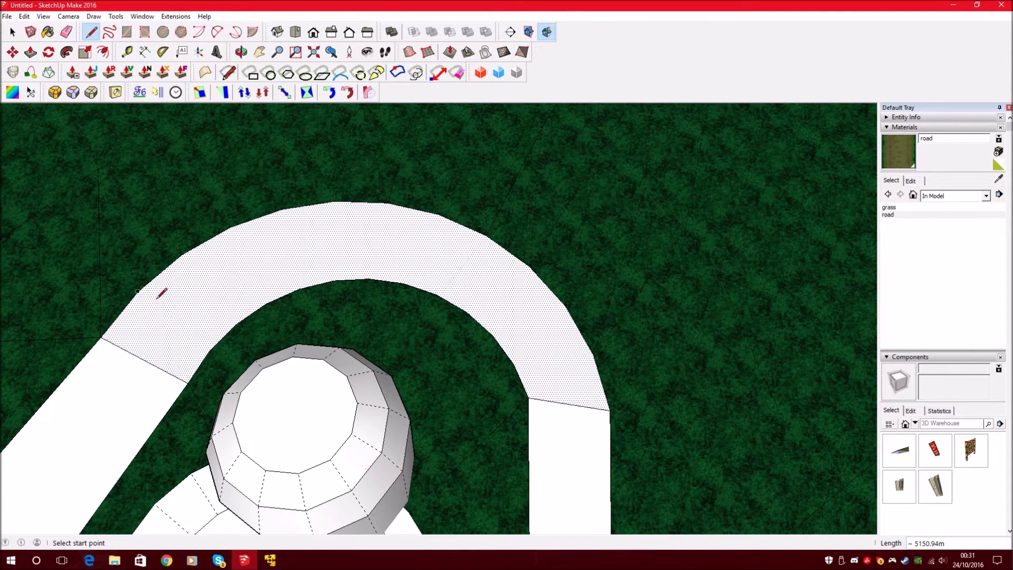
click(210, 351)
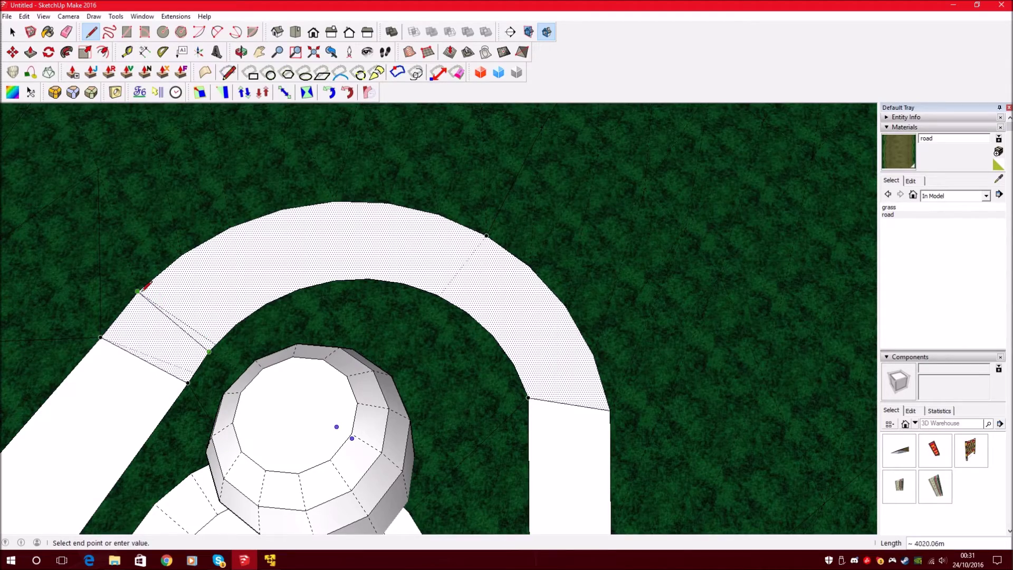
click(138, 290)
click(182, 255)
click(236, 324)
Inspect the triangulated mesh of the winding white track band around the dome.
scroll(285, 190, down, 5)
mouse_move(285, 190)
middle_down()
mouse_move(600, 238)
mouse_move(575, 269)
middle_up()
scroll(574, 268, up, 5)
scroll(575, 269, up, 1)
shift+middle_drag(349, 288, 488, 207)
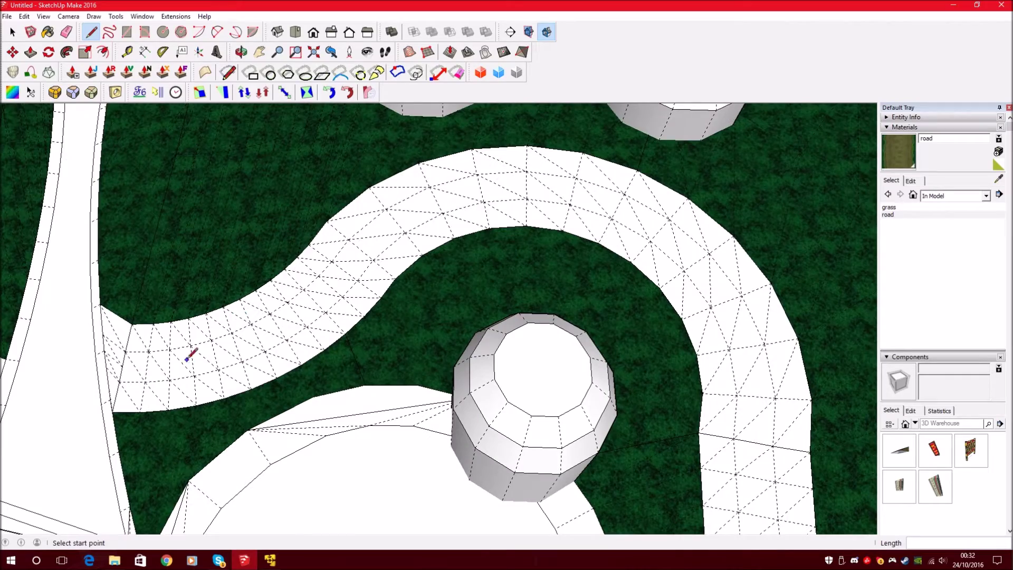
middle_drag(550, 208, 709, 472)
scroll(202, 207, down, 5)
shift+middle_drag(360, 328, 288, 159)
Select all painted road faces with their dividing lines and triangulate them.
click(12, 32)
scroll(401, 169, up, 5)
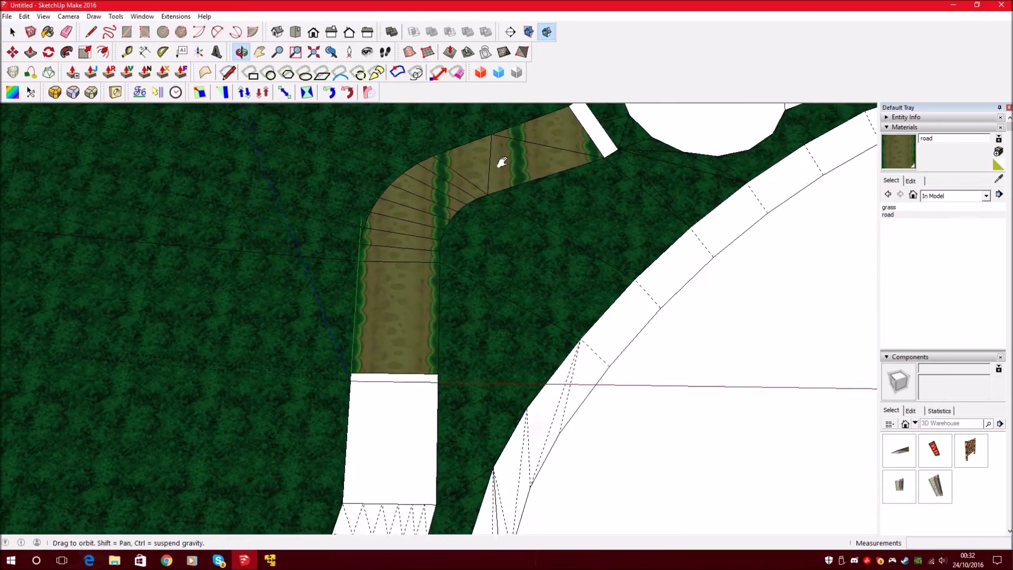
drag(342, 185, 344, 185)
middle_drag(343, 186, 378, 366)
middle_drag(334, 243, 319, 331)
middle_drag(262, 214, 531, 218)
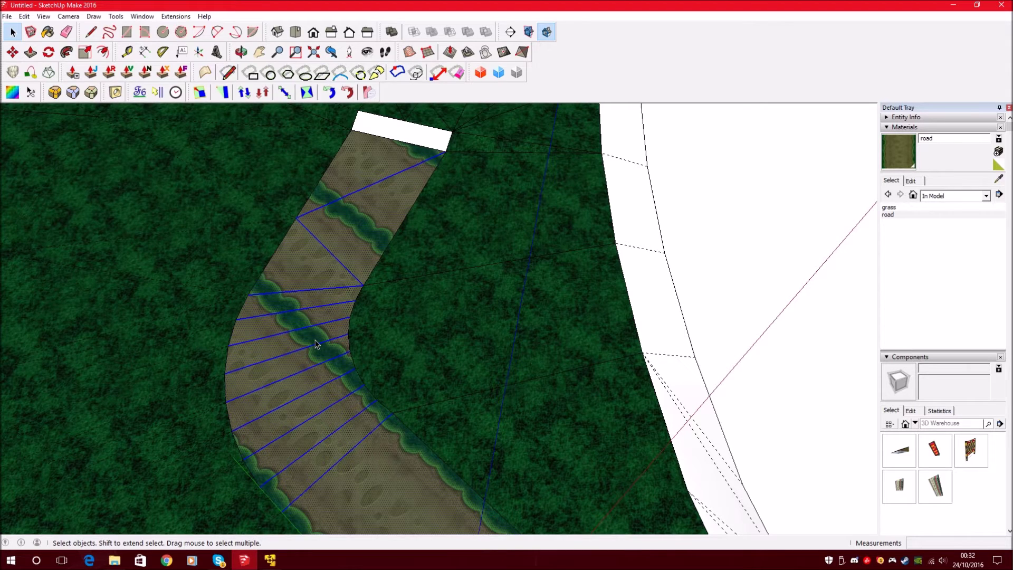
click(175, 16)
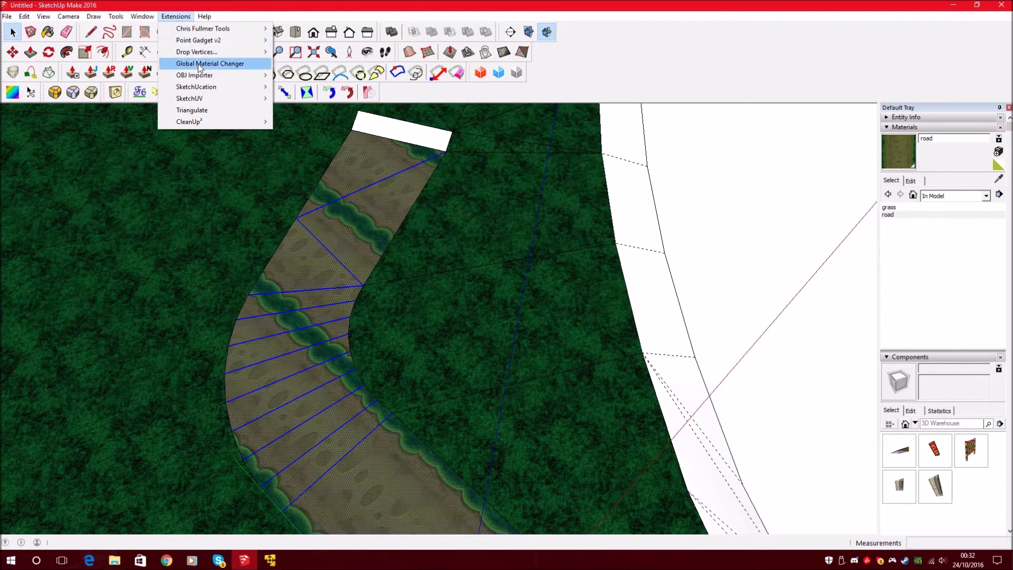
click(221, 111)
Examine the triangulated road faces along the bend and the adjoining straight segments.
middle_drag(355, 210, 136, 176)
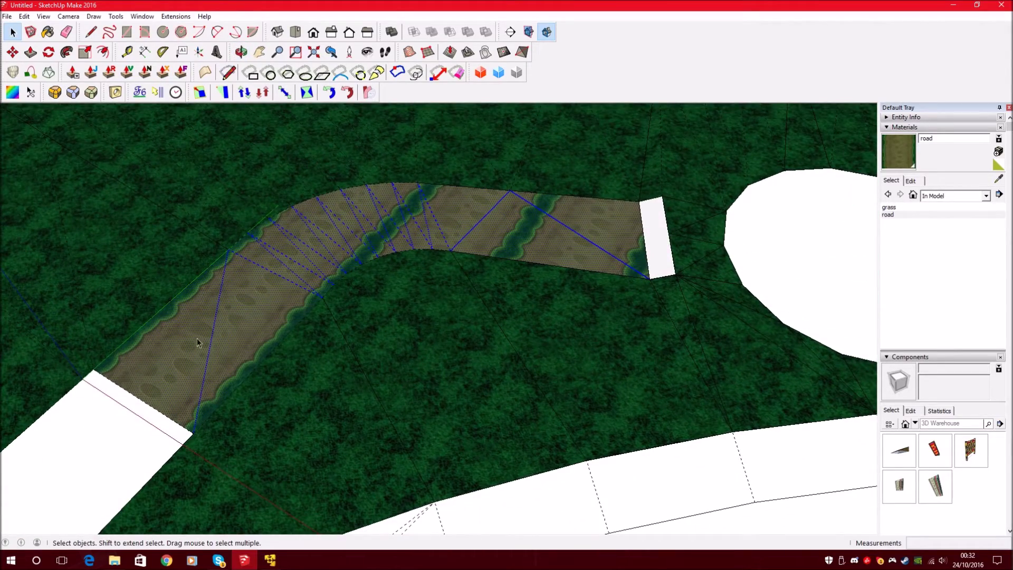
scroll(176, 340, up, 6)
middle_drag(111, 416, 324, 195)
scroll(321, 203, down, 3)
scroll(232, 370, down, 2)
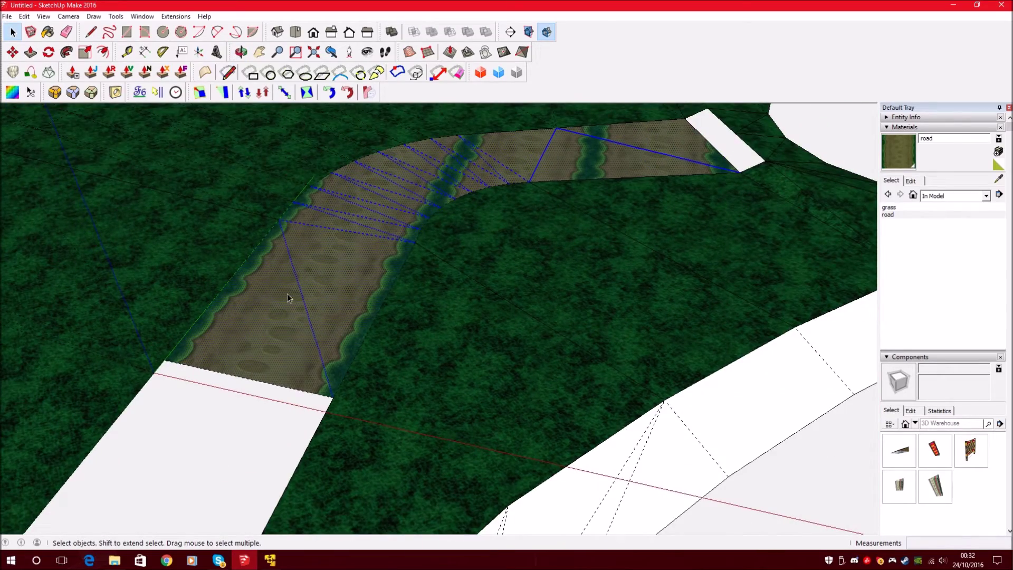
middle_drag(364, 185, 322, 385)
scroll(322, 385, down, 2)
scroll(392, 219, up, 2)
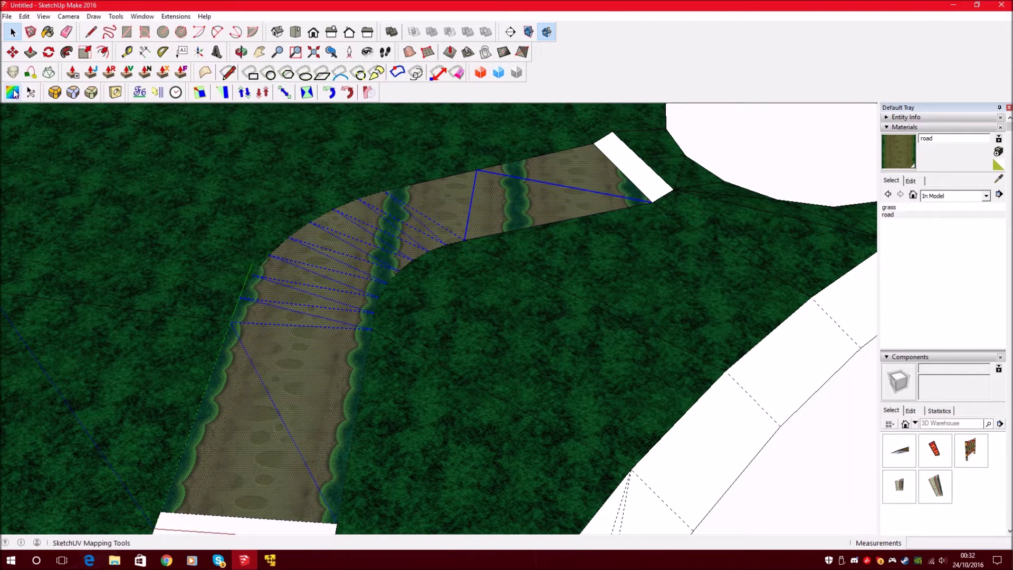
Export the UVs of the selected road faces to an OBJ file with the SketchUV mapping tools.
click(13, 92)
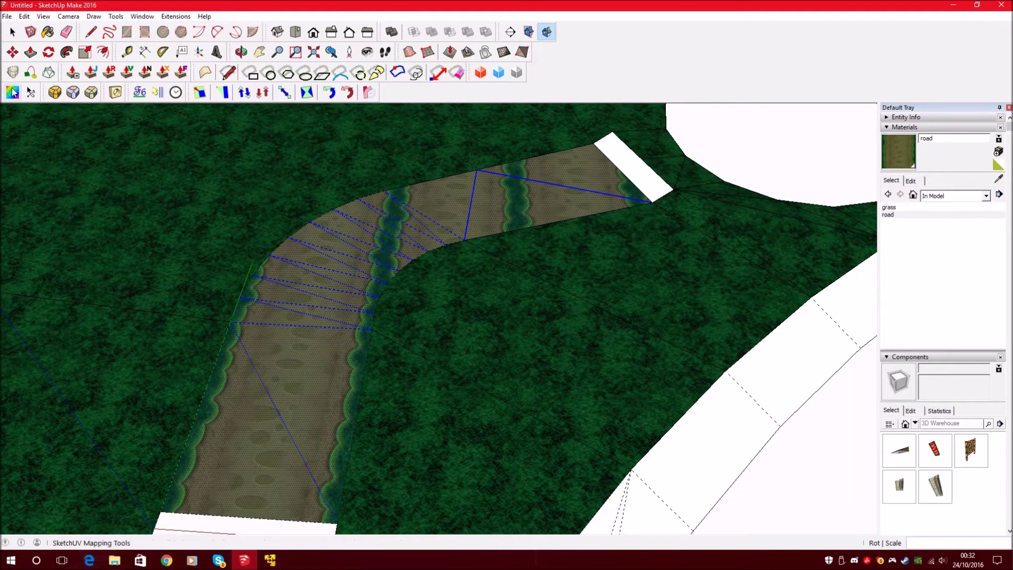
scroll(354, 185, down, 3)
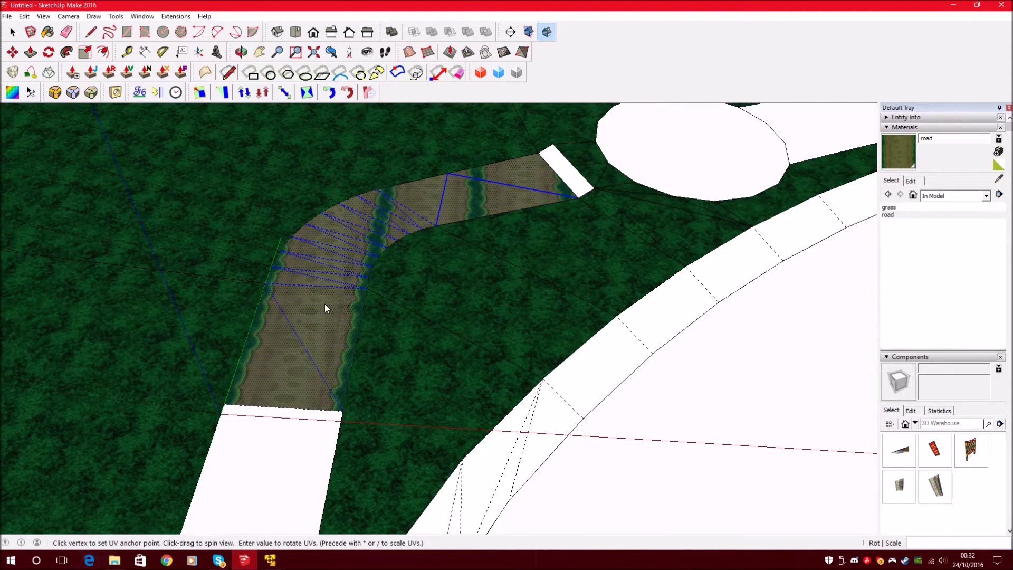
scroll(325, 303, up, 4)
right_click(325, 303)
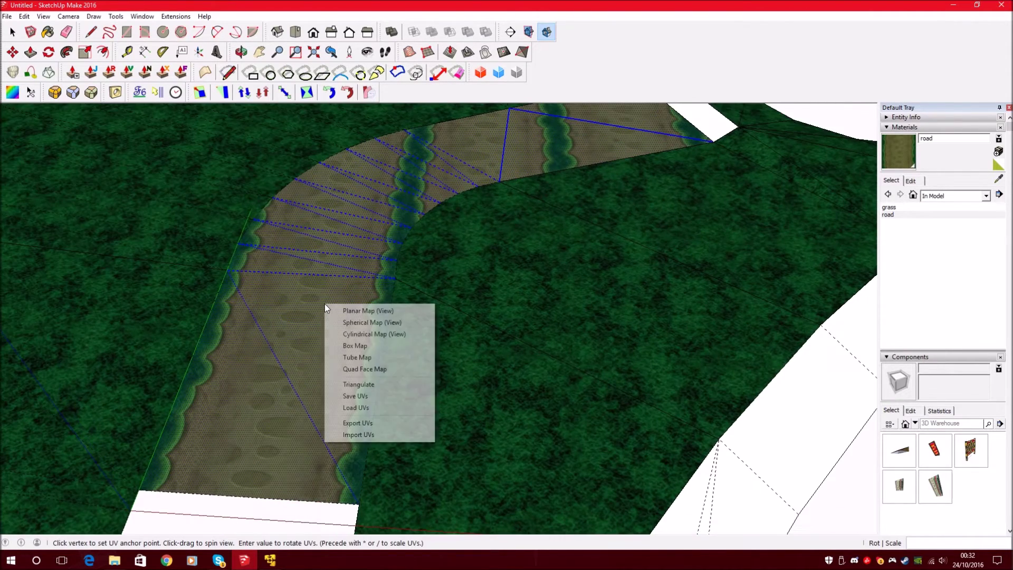
click(384, 425)
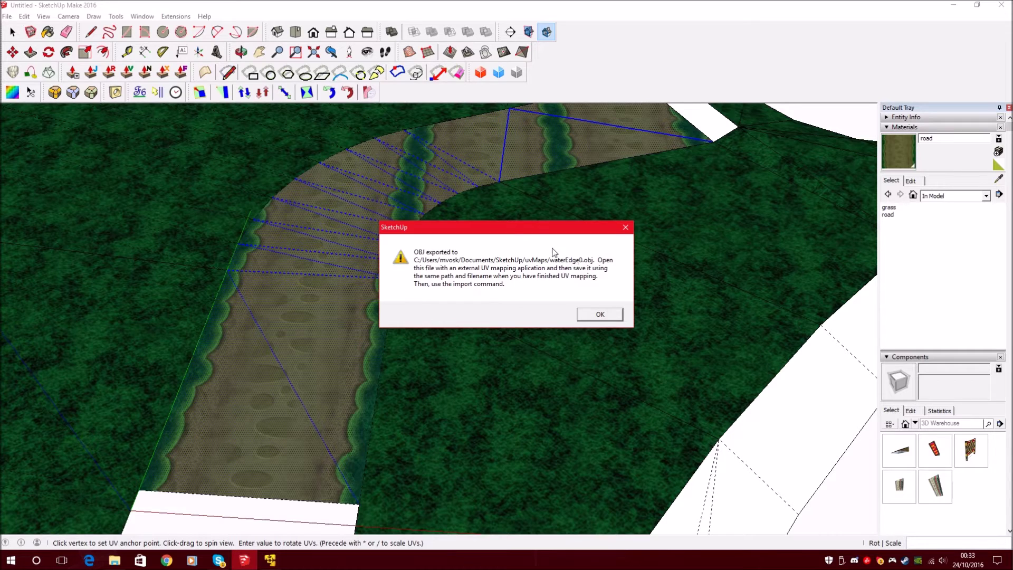
drag(509, 230, 656, 228)
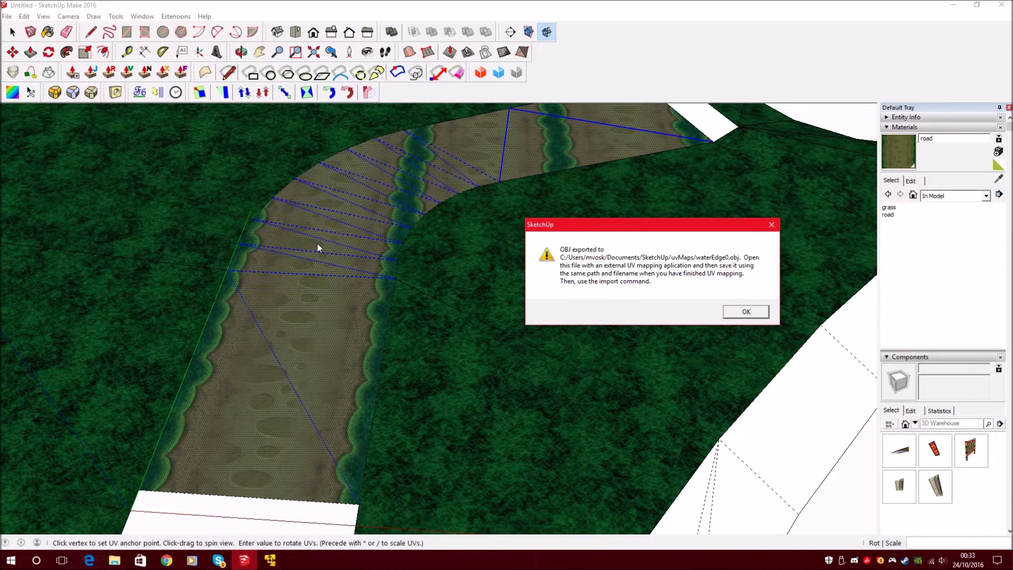
drag(587, 235, 505, 244)
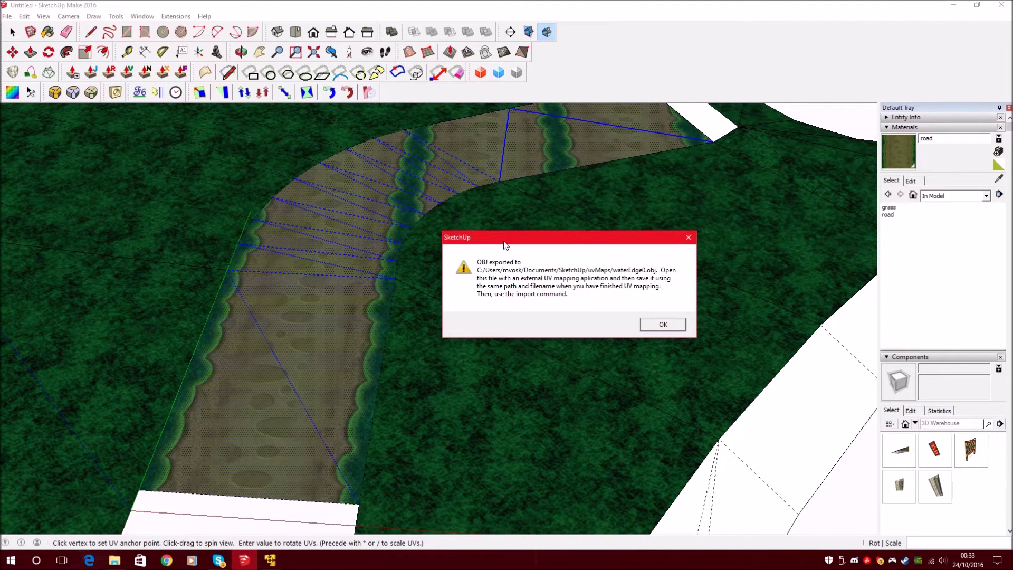
click(660, 325)
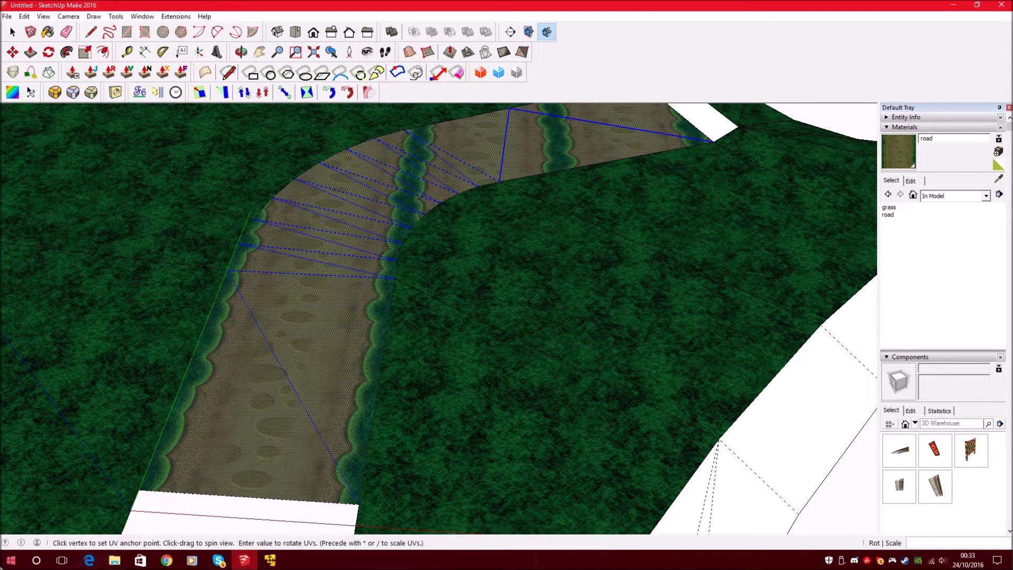
Launch RoadKill and move its window clear of the road bend in the SketchUp model.
click(10, 560)
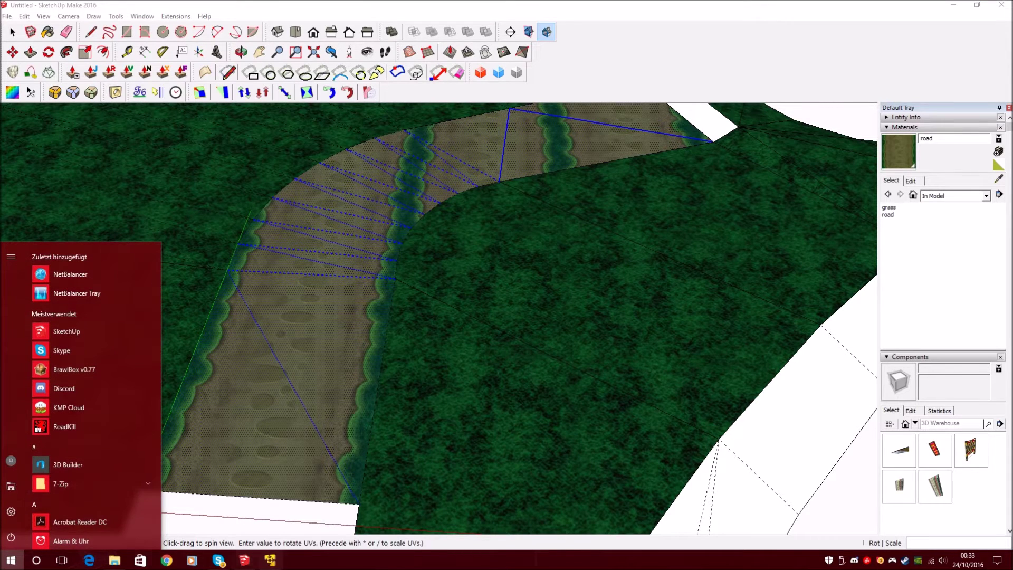
click(78, 426)
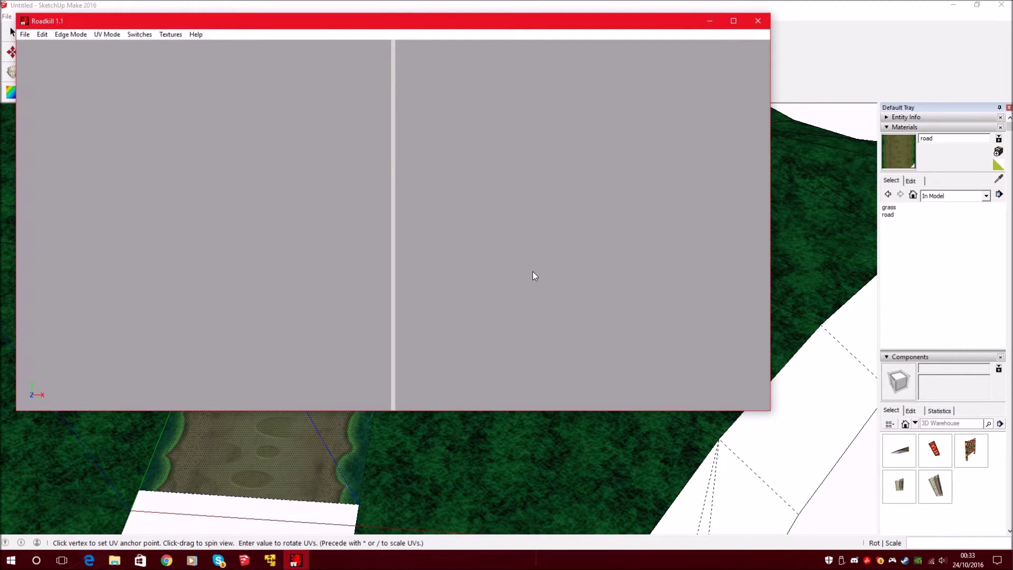
click(26, 35)
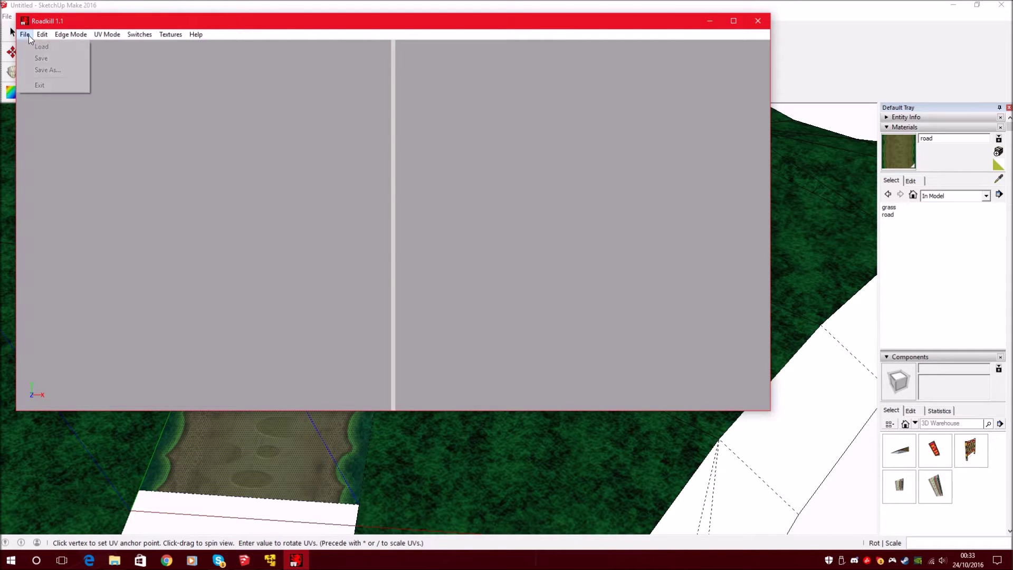
click(34, 19)
drag(44, 23, 156, 72)
click(138, 85)
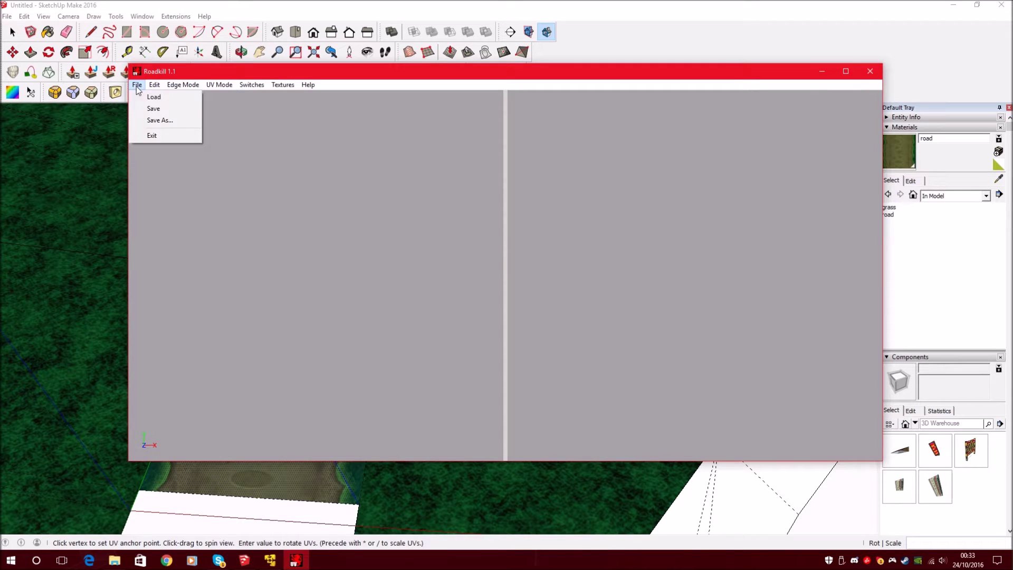
click(143, 97)
drag(300, 112, 802, 323)
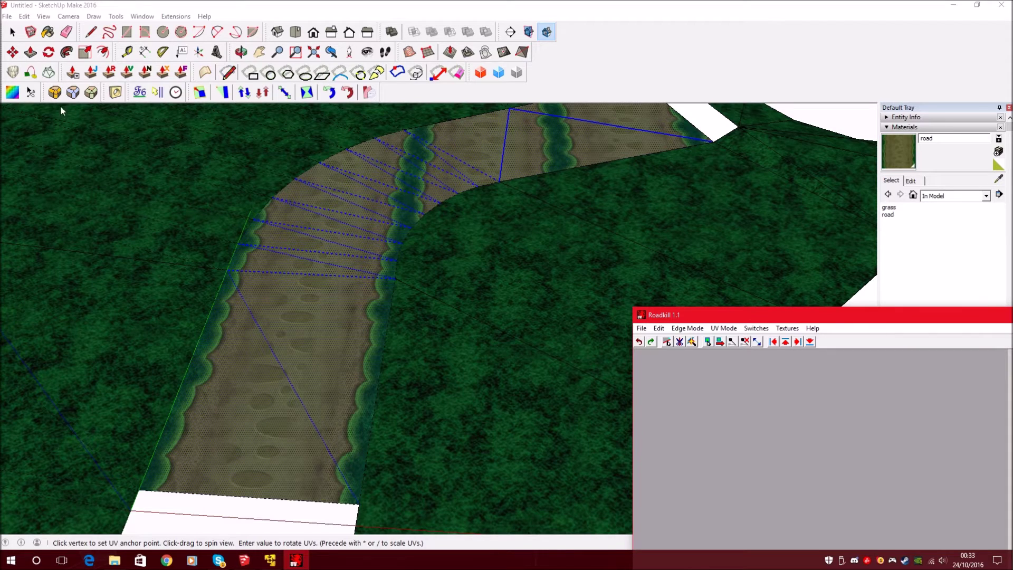
Open the exported road mesh waterEdge0 from the uvMaps folder in RoadKill.
click(12, 93)
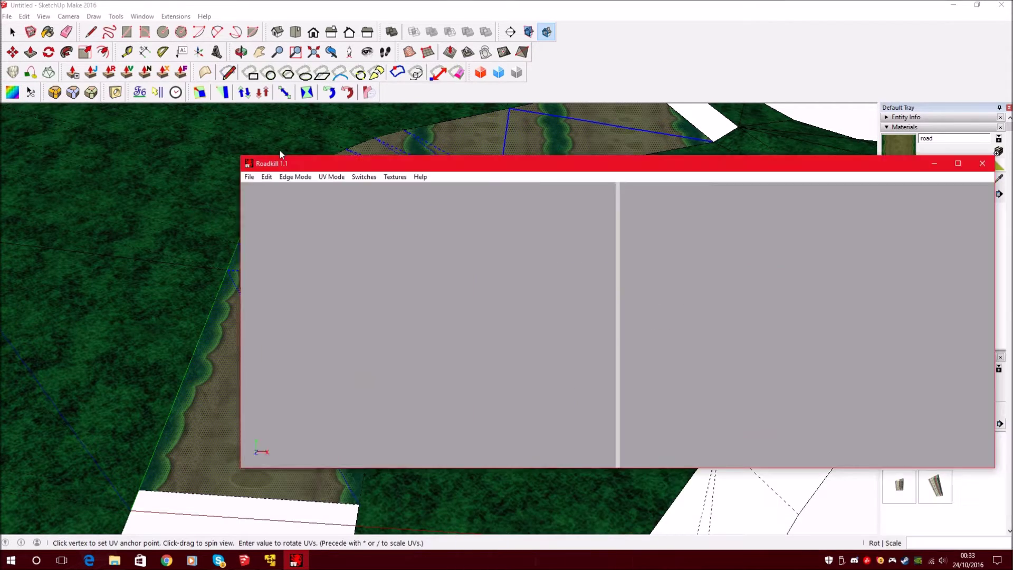
click(189, 148)
click(205, 161)
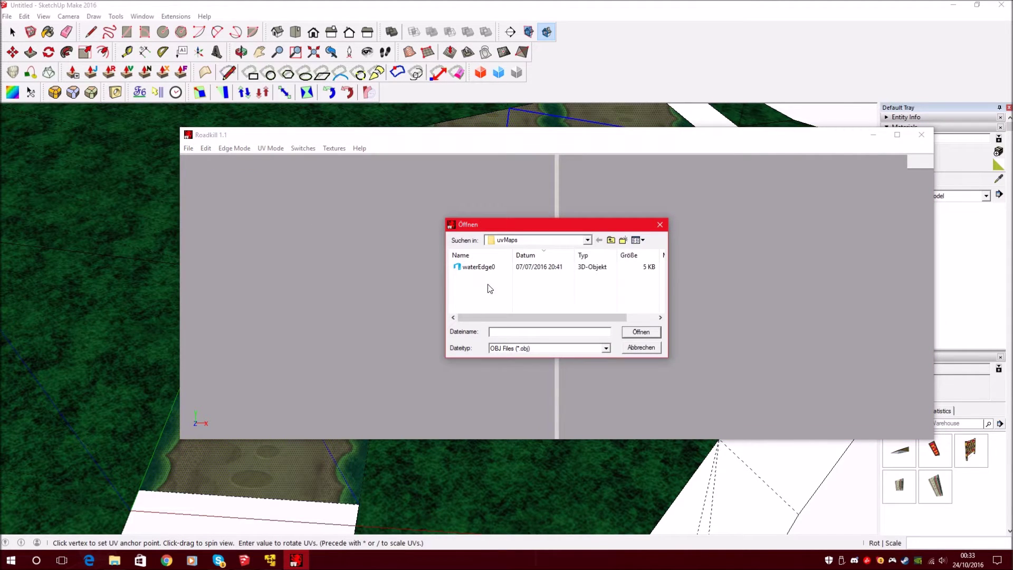
click(478, 267)
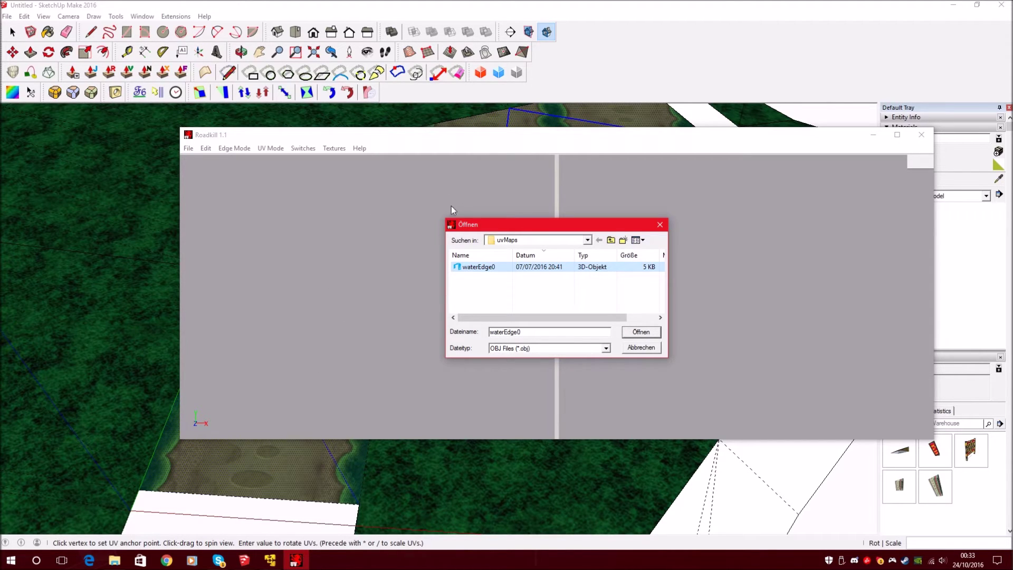
click(488, 294)
click(489, 268)
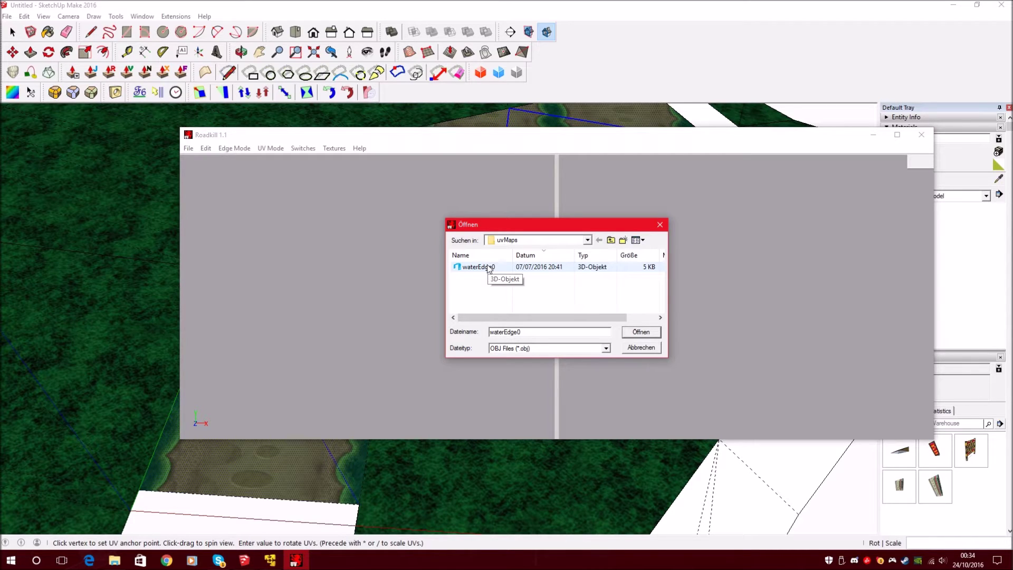
click(489, 268)
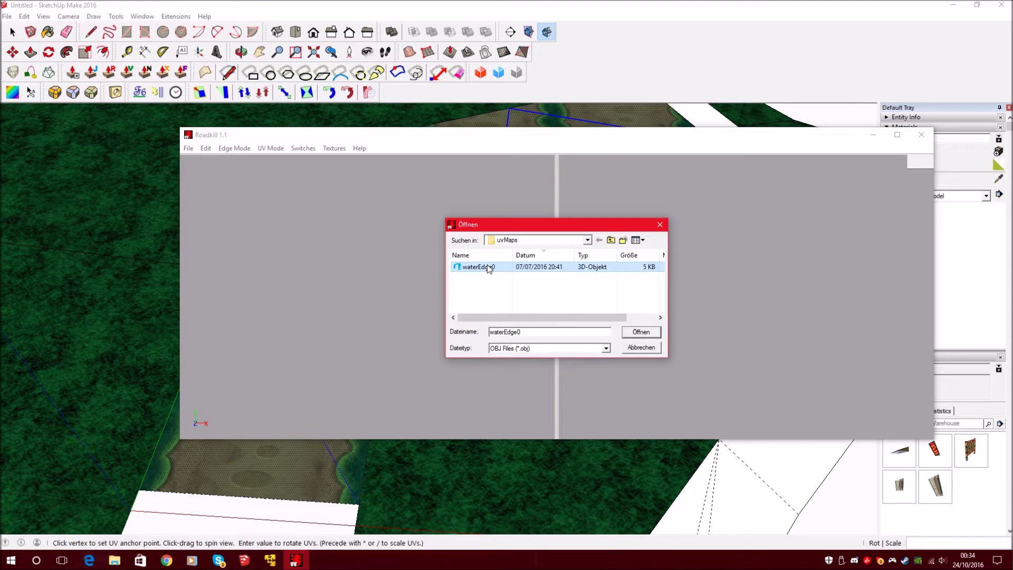
double_click(489, 268)
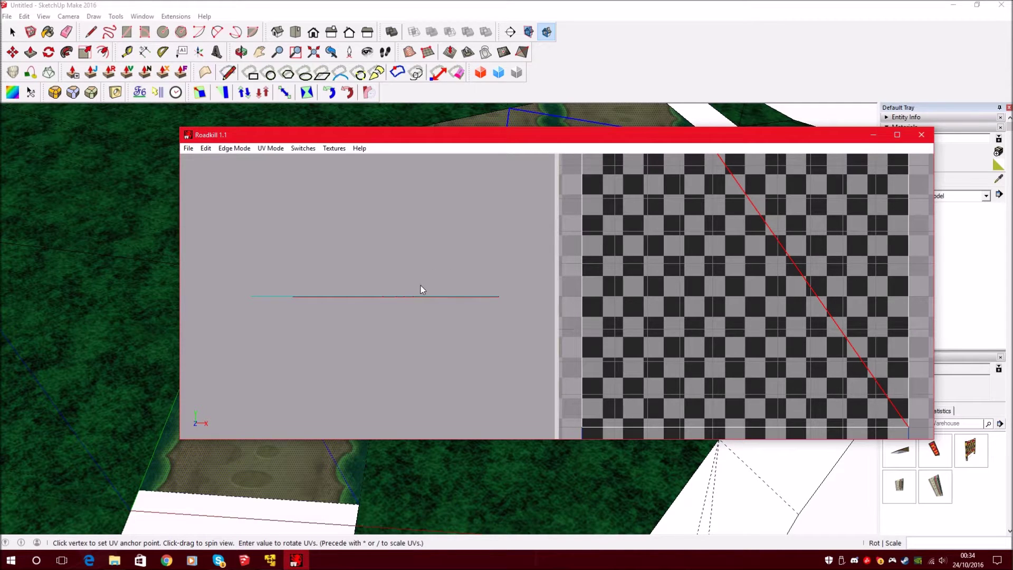
Orbit the 3D view to show the road mesh from above, and maximize the RoadKill window.
drag(421, 275, 414, 345)
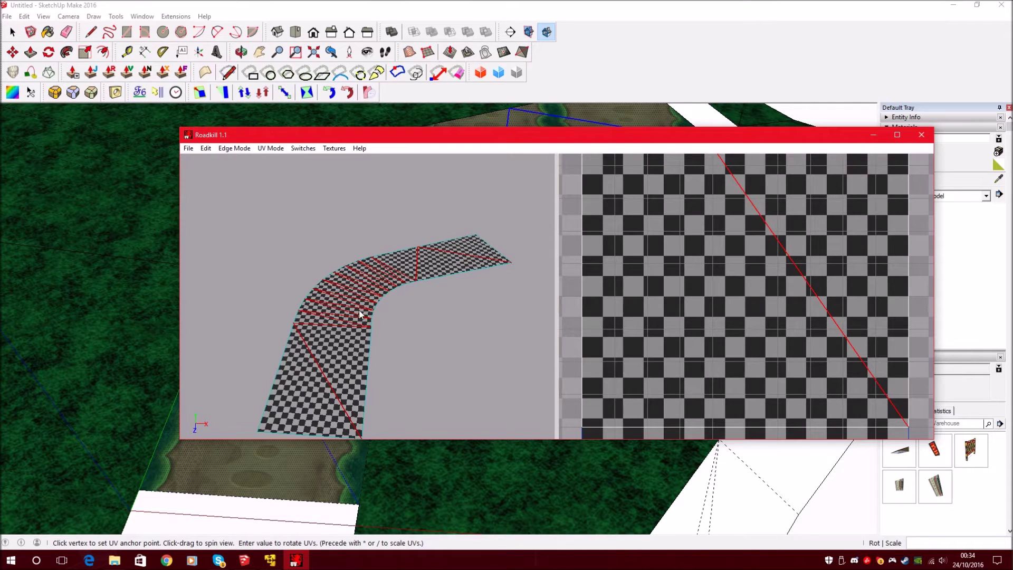
mouse_move(379, 138)
mouse_down()
mouse_move(380, 196)
mouse_move(726, 455)
mouse_up()
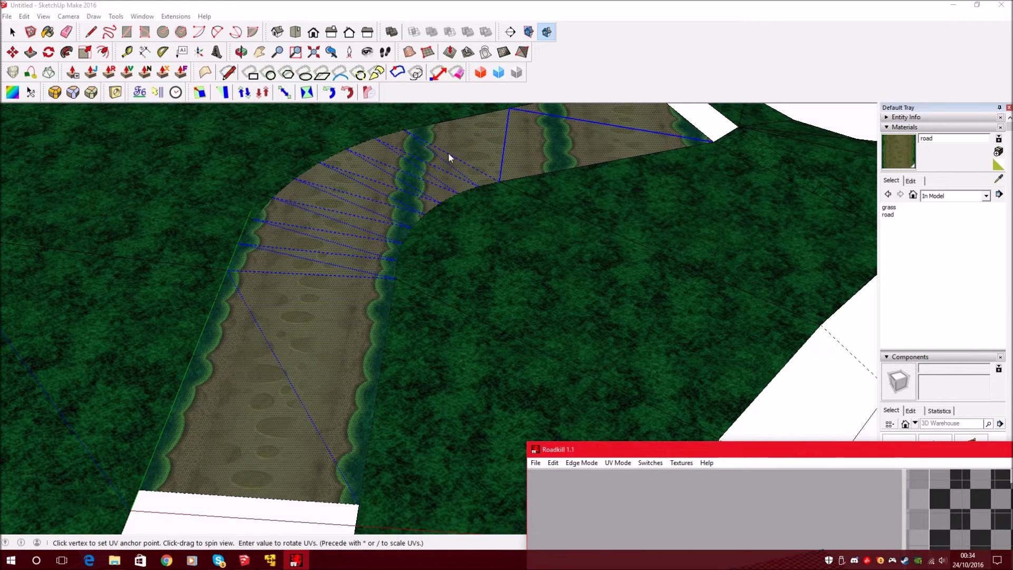
mouse_move(778, 453)
mouse_down()
mouse_move(432, 109)
mouse_move(404, 157)
mouse_move(361, 2)
mouse_up()
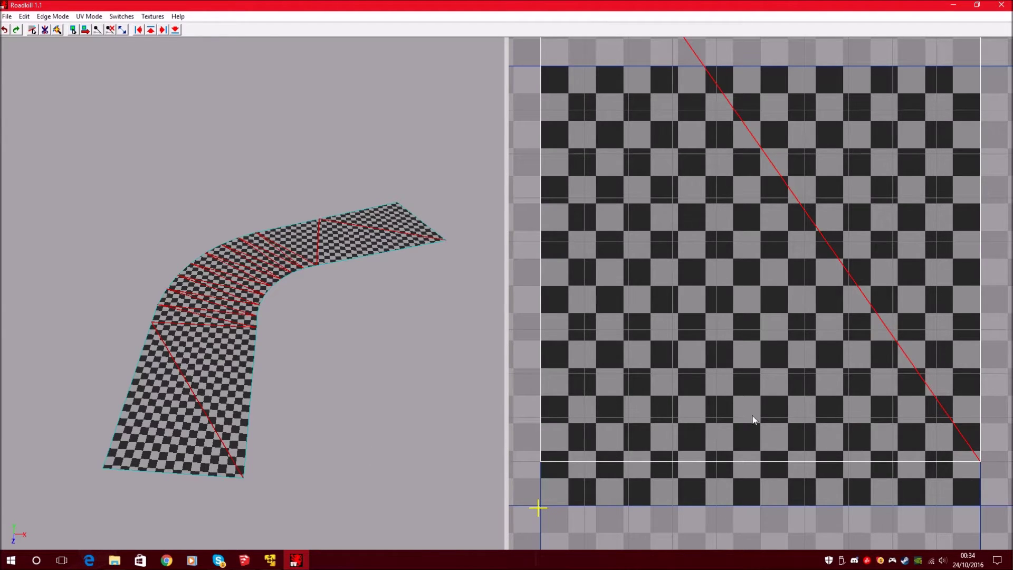
Examine the road bend's UV layout and compare it with the checkered 3D mesh.
scroll(822, 403, down, 5)
scroll(827, 324, down, 2)
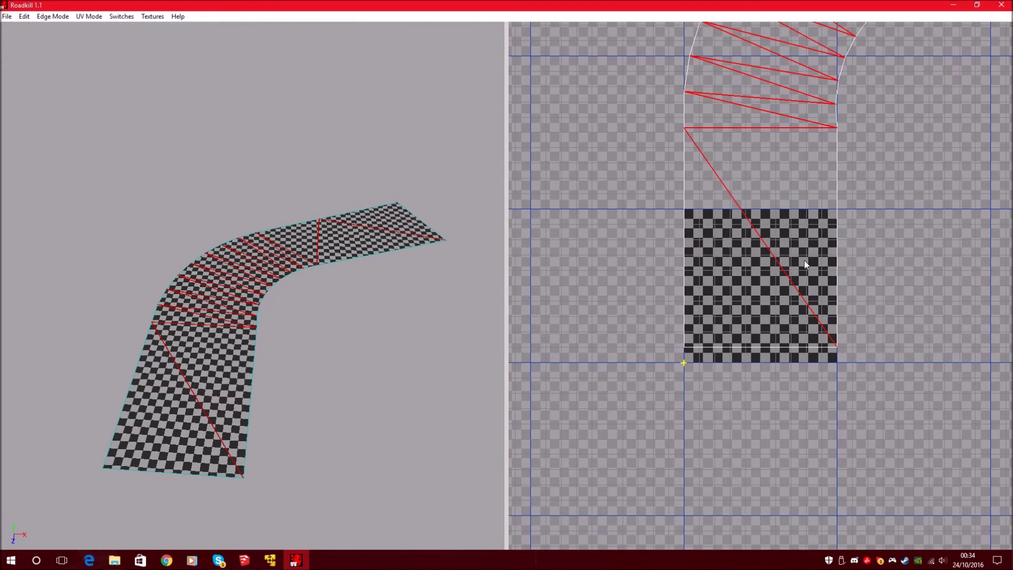
scroll(777, 367, down, 6)
middle_drag(843, 206, 781, 319)
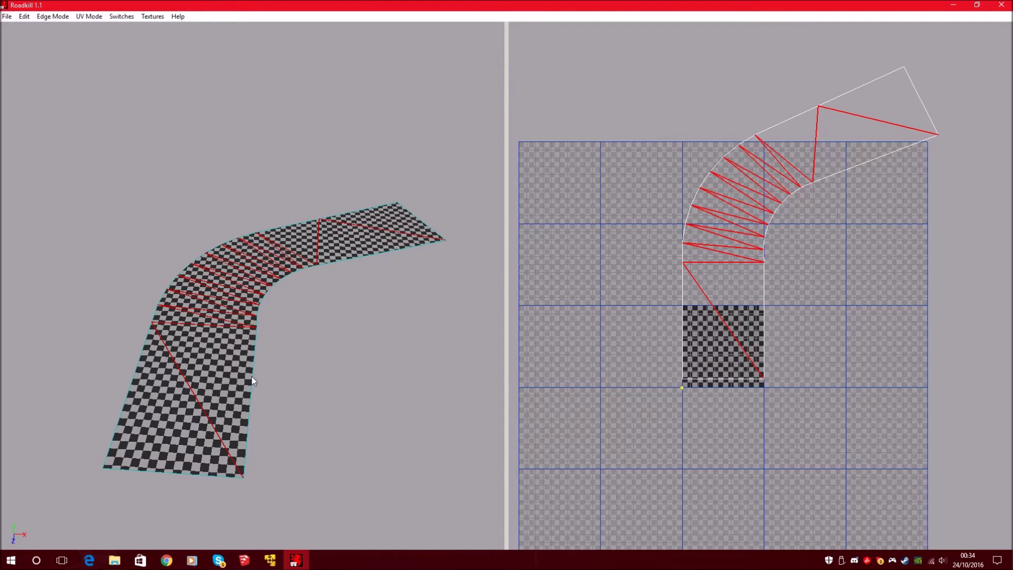
alt+drag(245, 366, 234, 386)
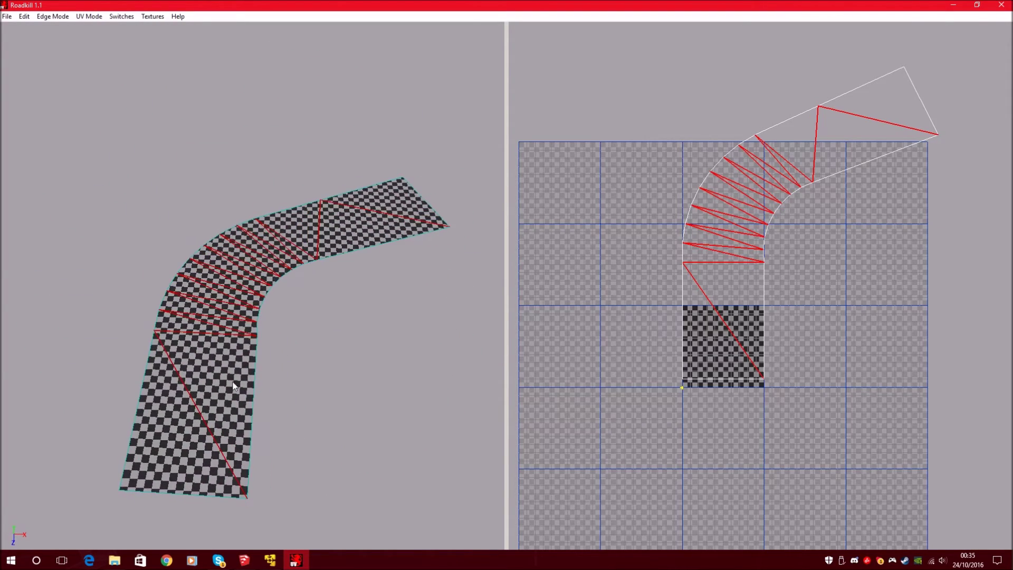
alt+middle_drag(713, 311, 683, 290)
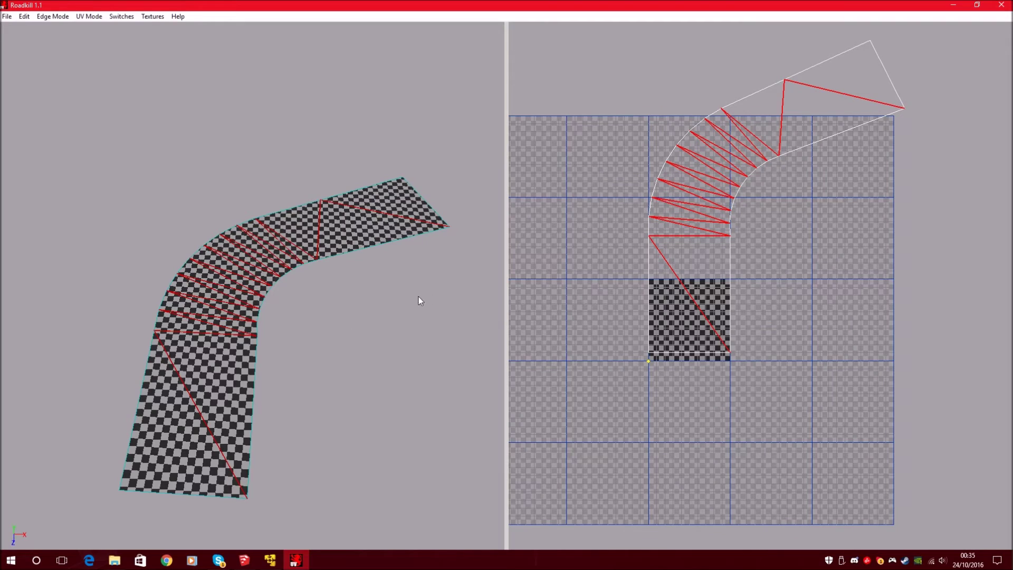
alt+middle_drag(303, 309, 326, 229)
alt+middle_drag(838, 301, 839, 334)
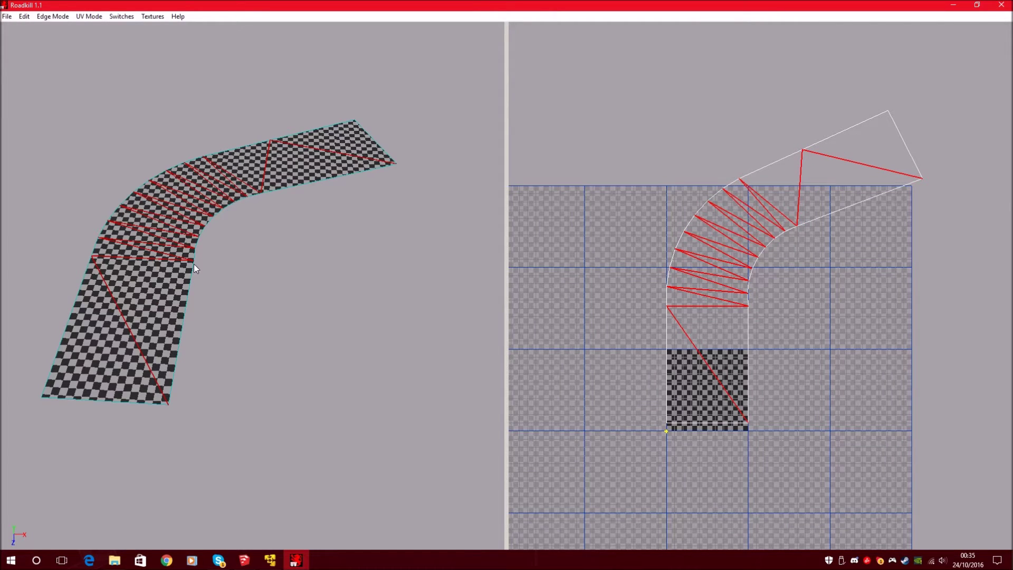
alt+drag(202, 246, 312, 214)
scroll(794, 251, down, 3)
scroll(797, 222, up, 5)
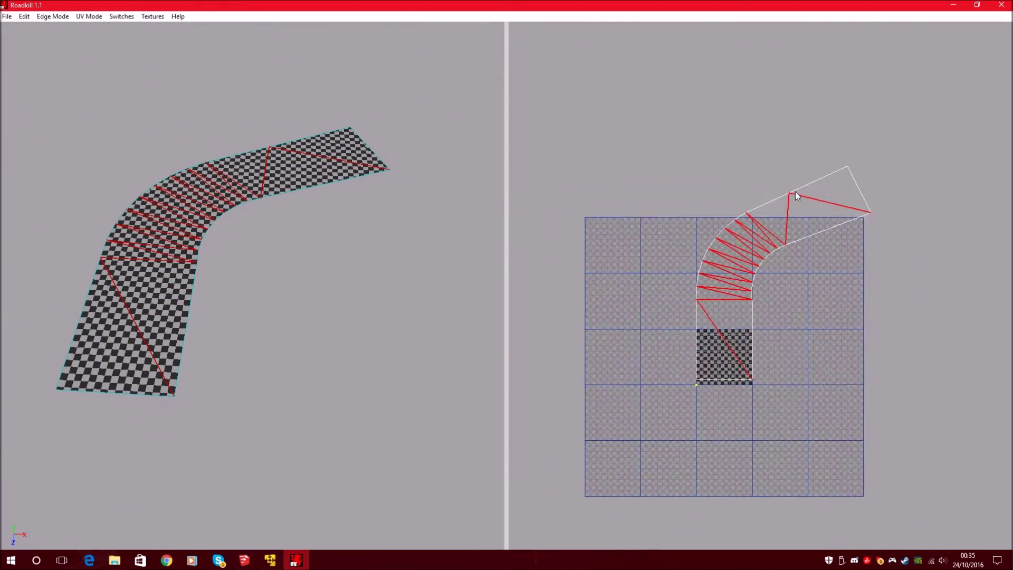
scroll(785, 378, down, 3)
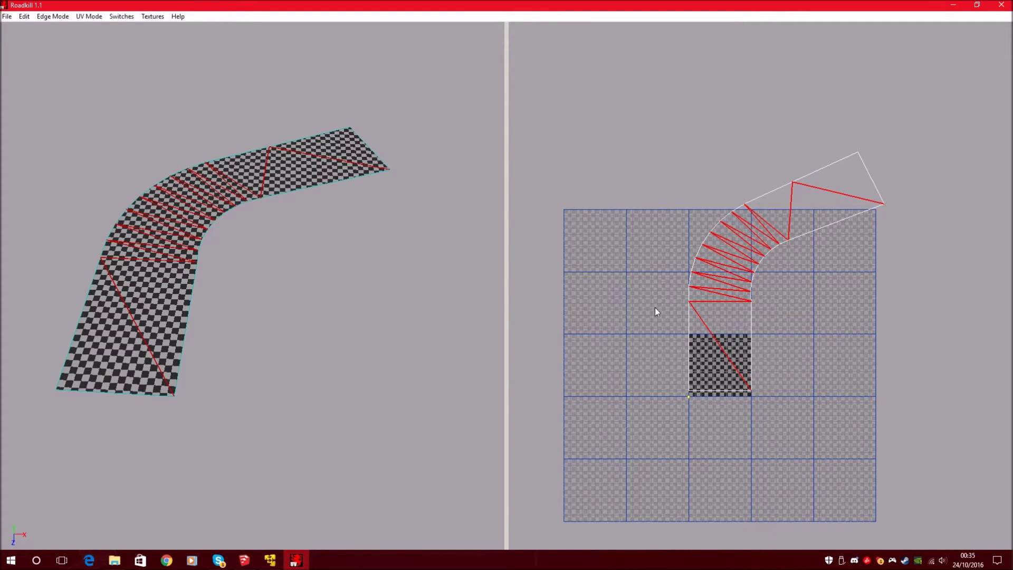
Select all edges of the road mesh in Edge Select mode, clear their inner seams and unwrap the mesh into the UV tile.
key(e)
drag(948, 469, 903, 409)
drag(453, 471, 23, 49)
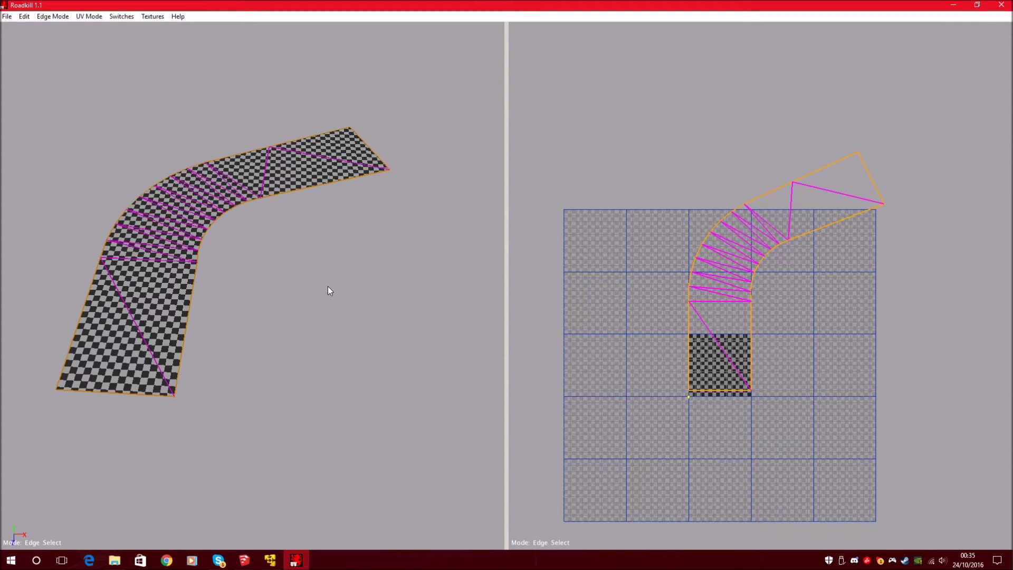
drag(449, 429, 2, 73)
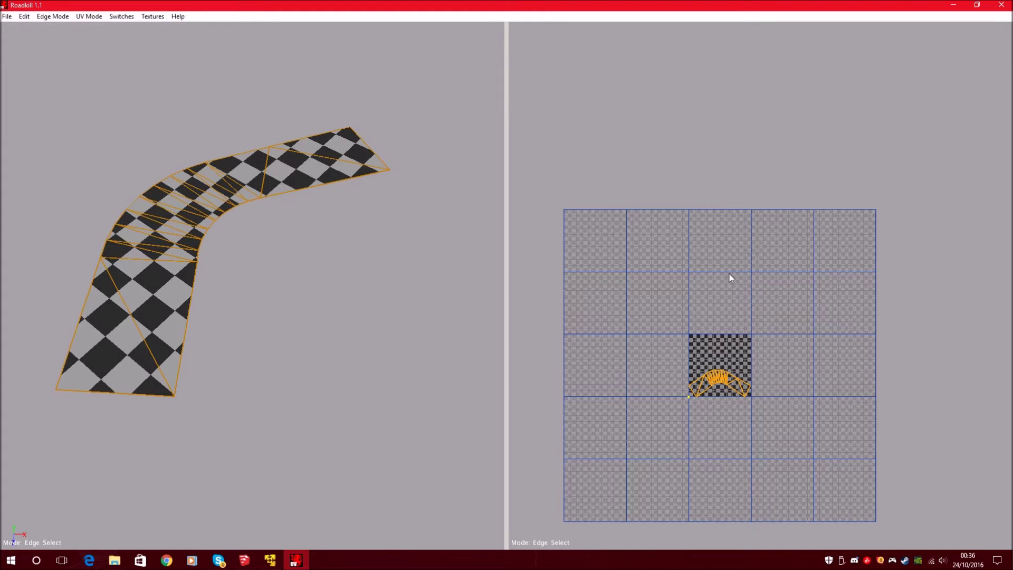
alt+right_drag(713, 257, 726, 423)
alt+middle_drag(678, 499, 771, 243)
alt+middle_drag(721, 215, 791, 242)
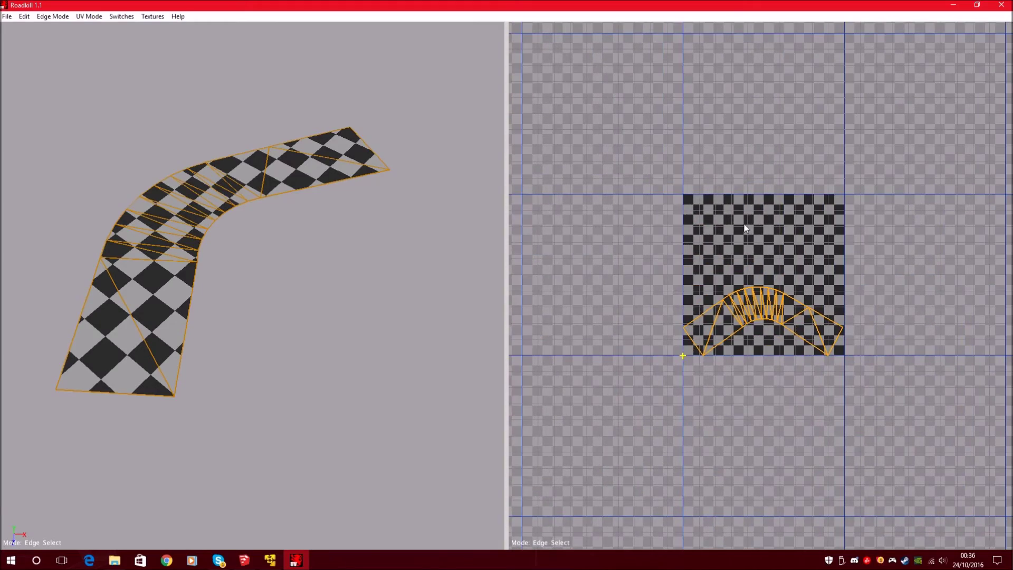
alt+right_drag(744, 181, 727, 344)
click(746, 439)
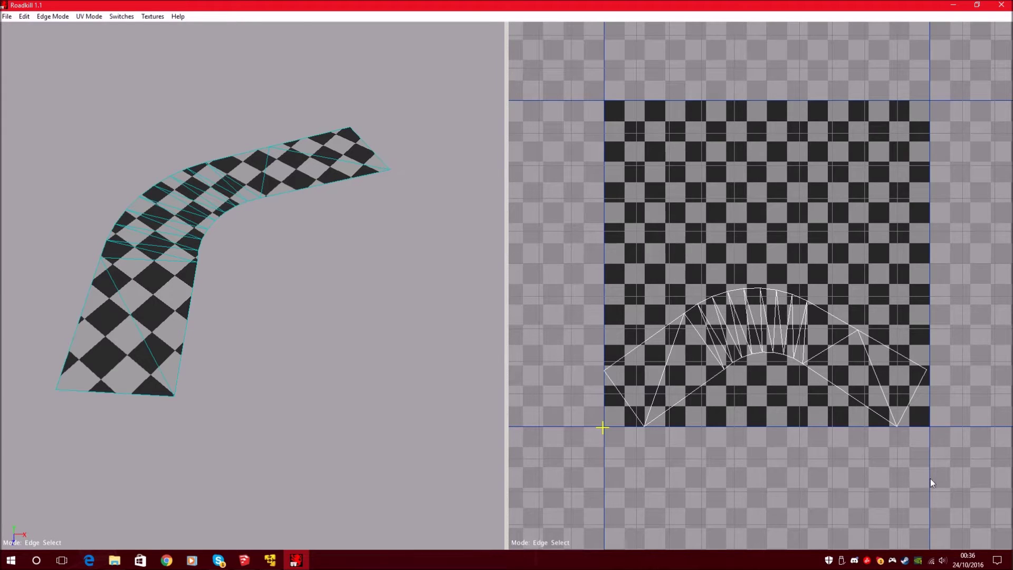
Switch to UV Select mode and select the points of the unwrapped road layout.
drag(922, 486, 676, 336)
key(F12)
drag(982, 496, 771, 461)
drag(918, 484, 543, 224)
drag(958, 483, 742, 496)
key(F10)
key(F12)
drag(933, 456, 543, 229)
Select the UV points of the first straight segment and reposition them to turn the layout more upright.
drag(719, 469, 534, 310)
drag(678, 441, 570, 294)
key(w)
middle_drag(653, 250, 628, 338)
middle_drag(707, 350, 692, 372)
drag(688, 368, 728, 333)
middle_drag(707, 396, 666, 365)
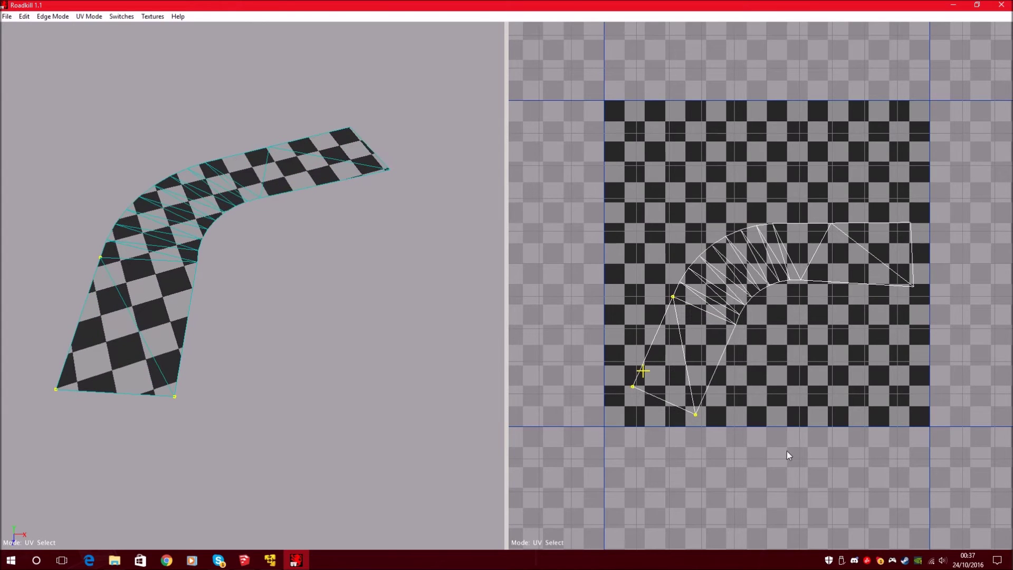
Select the whole UV layout and place it with the first straight segment vertical at the tile's origin corner.
drag(941, 482, 504, 105)
key(w)
middle_drag(725, 248, 643, 313)
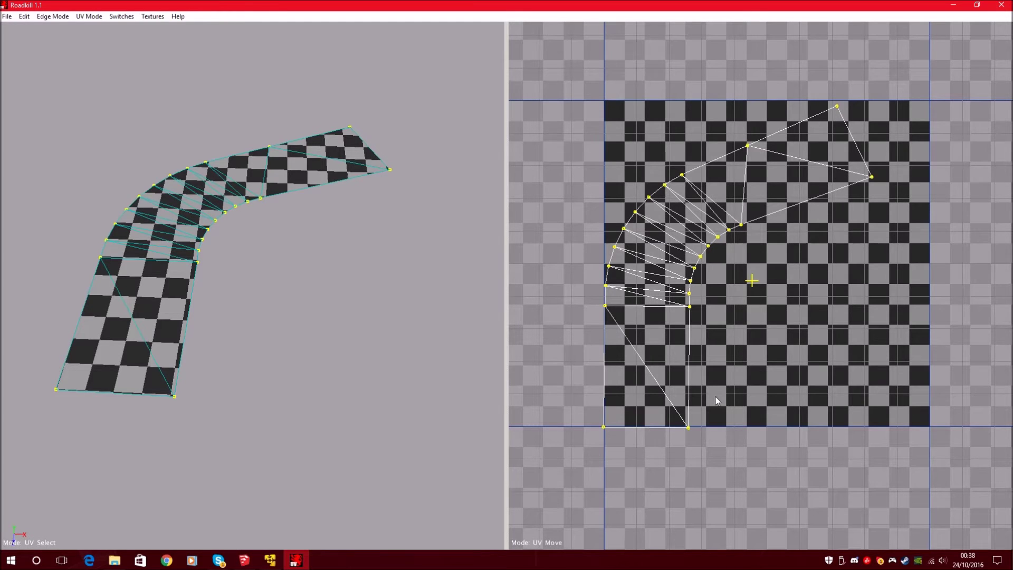
Pin all UV points of the road layout and clear the selection.
key(ctrl+a)
key(q)
drag(886, 438, 799, 316)
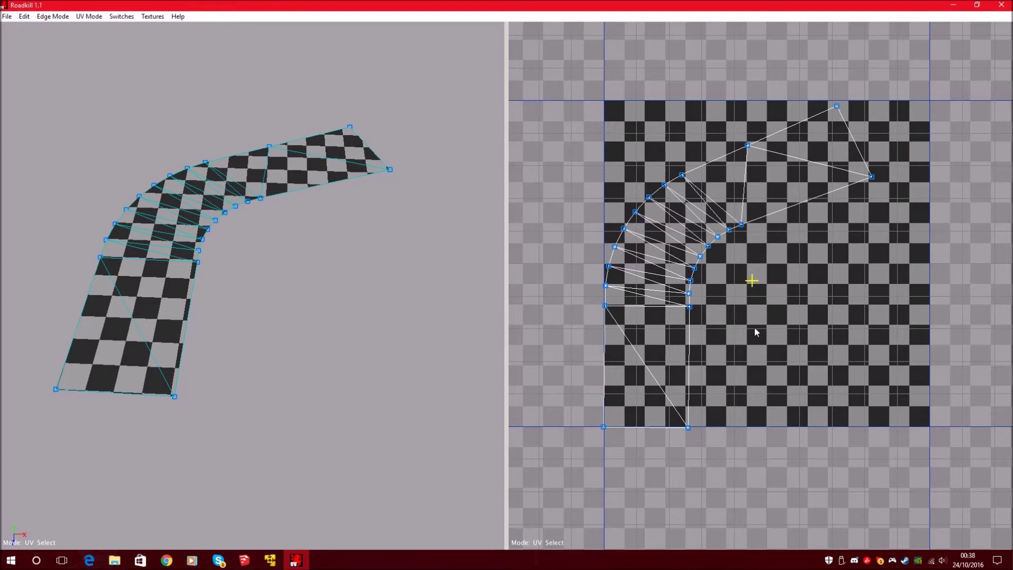
Unpin the UV points beyond the first straight segment, and pin the whole layout again.
drag(961, 495, 493, 63)
key(w)
key(q)
click(831, 317)
drag(919, 77, 531, 297)
key(u)
click(717, 305)
drag(695, 299, 661, 289)
drag(958, 70, 477, 557)
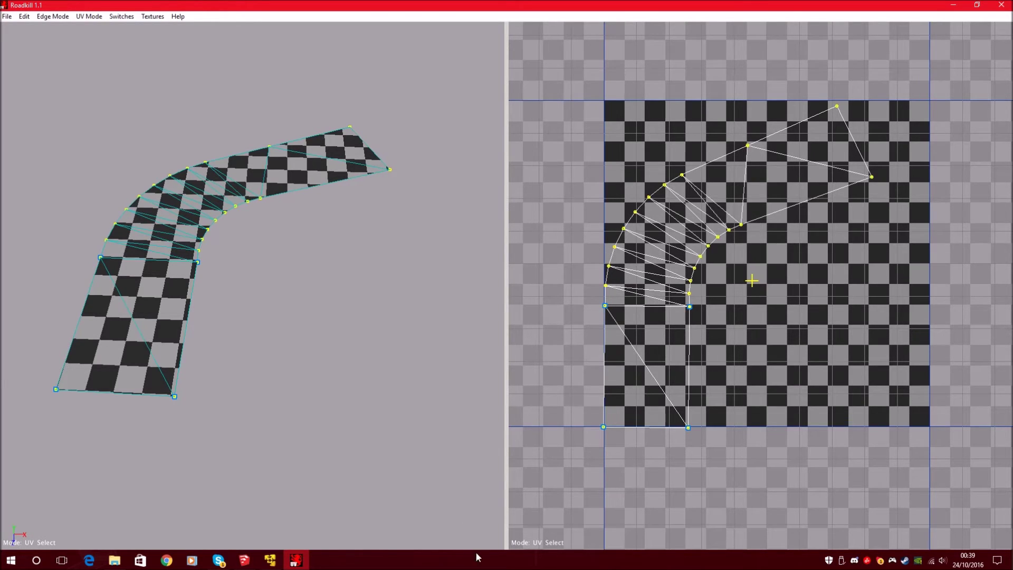
click(520, 525)
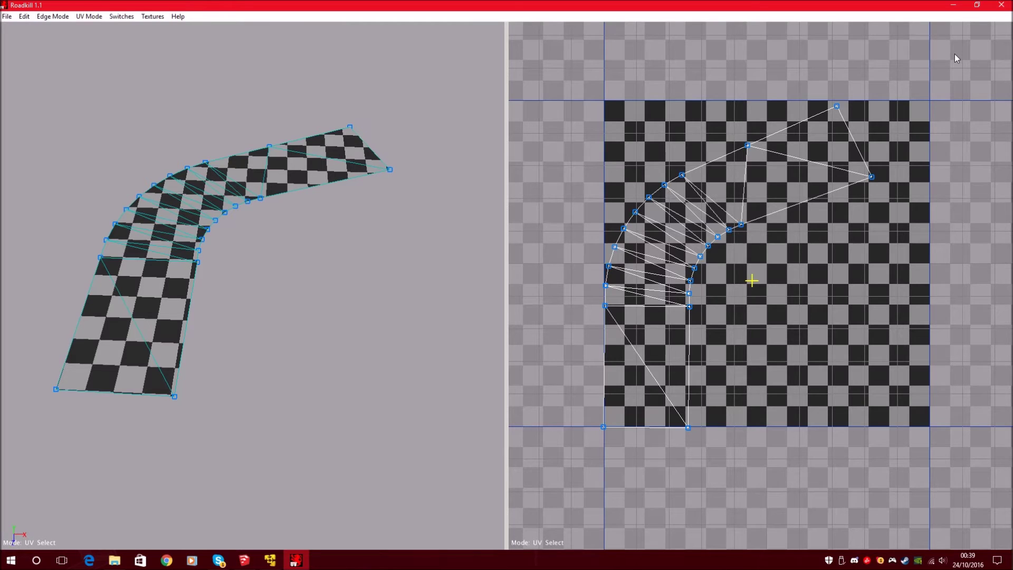
Unpin the UV points of the bend and the far segment, keeping the first straight segment's four points pinned.
drag(957, 50, 536, 304)
drag(606, 285, 664, 293)
drag(896, 292, 538, 91)
click(590, 301)
drag(579, 301, 960, 75)
Select the bend's first pair of UV points and move and rotate it level above the pinned straight segment.
drag(622, 296, 584, 284)
key(w)
middle_drag(631, 224, 593, 225)
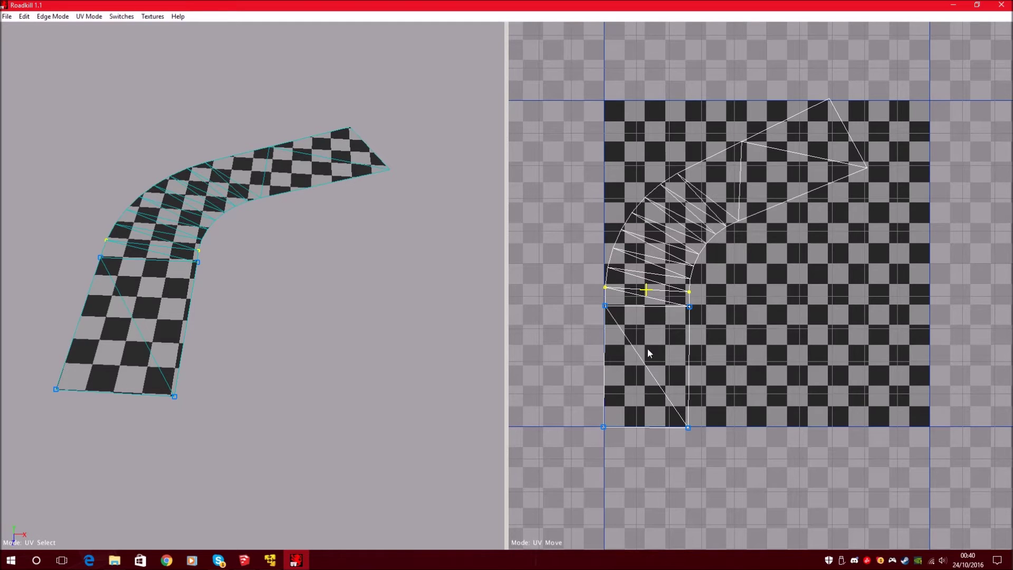
scroll(646, 256, up, 3)
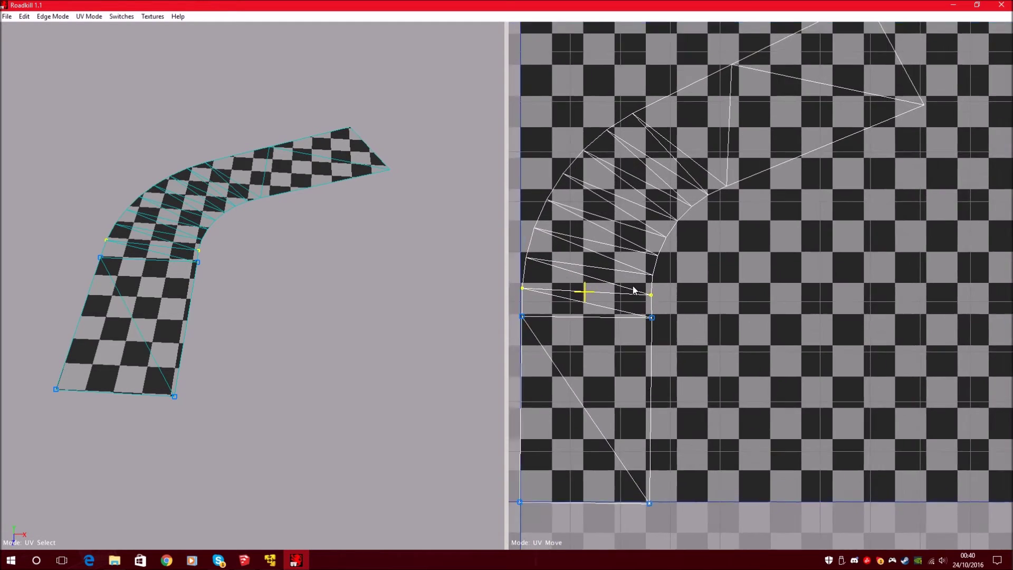
key(e)
drag(788, 256, 751, 248)
key(w)
drag(825, 259, 821, 258)
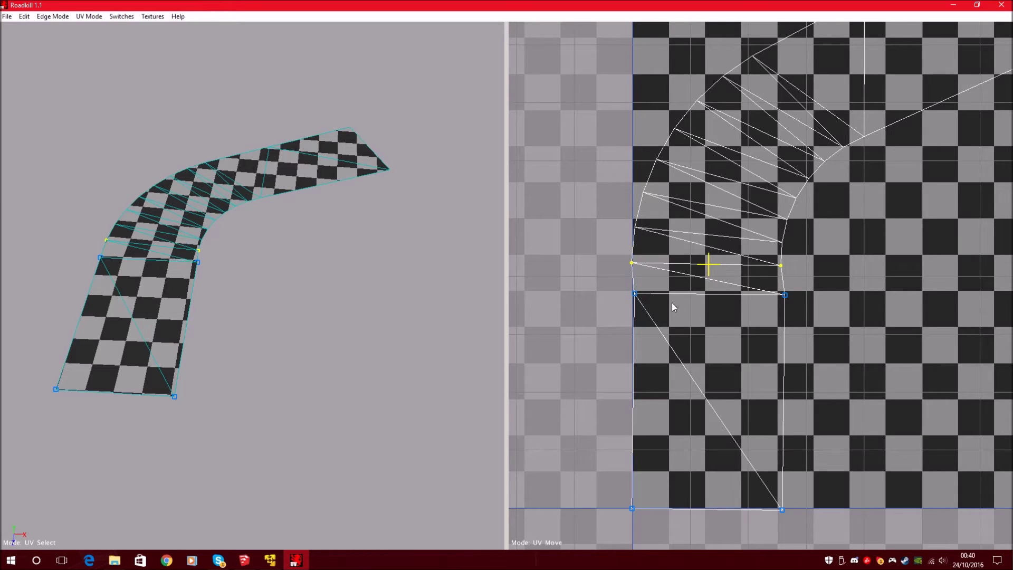
Try moving the bend's first pair of UV points farther from the pinned segment, and undo the move.
drag(761, 351, 770, 313)
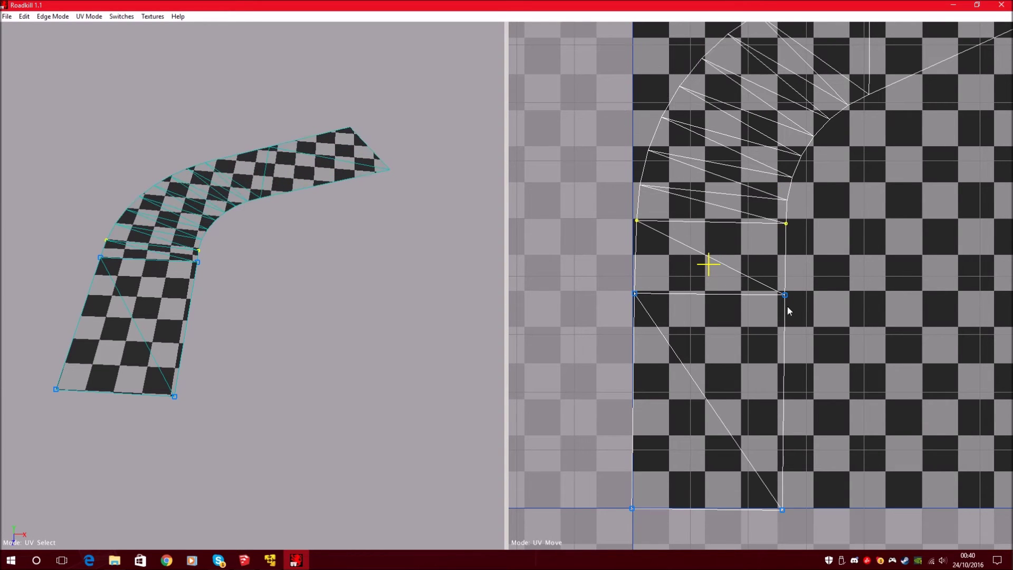
key(ctrl+z)
key(ctrl+z)
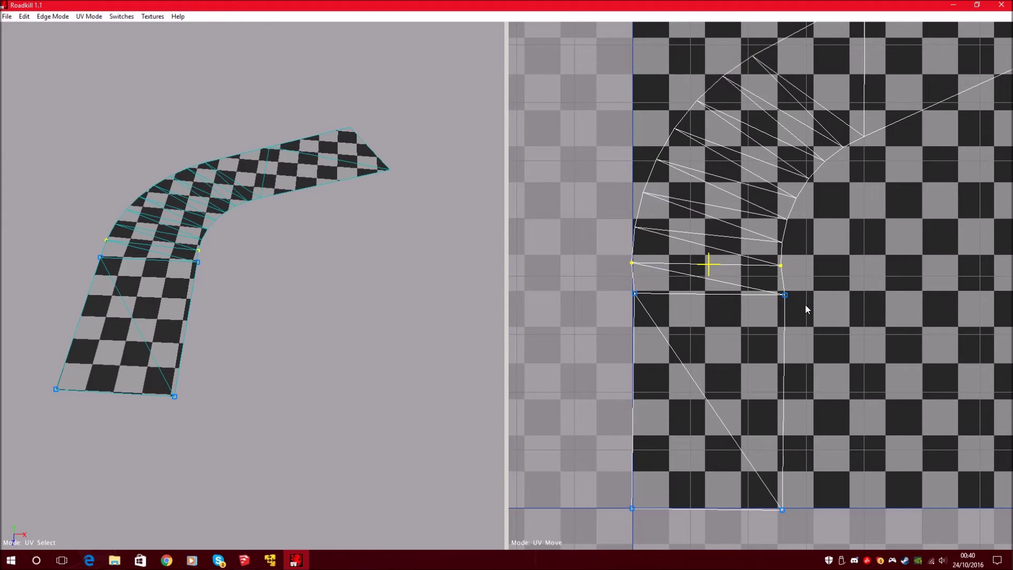
Pin the leveled first pair of bend UV points and select it together with the pair below it.
middle_drag(822, 399, 808, 341)
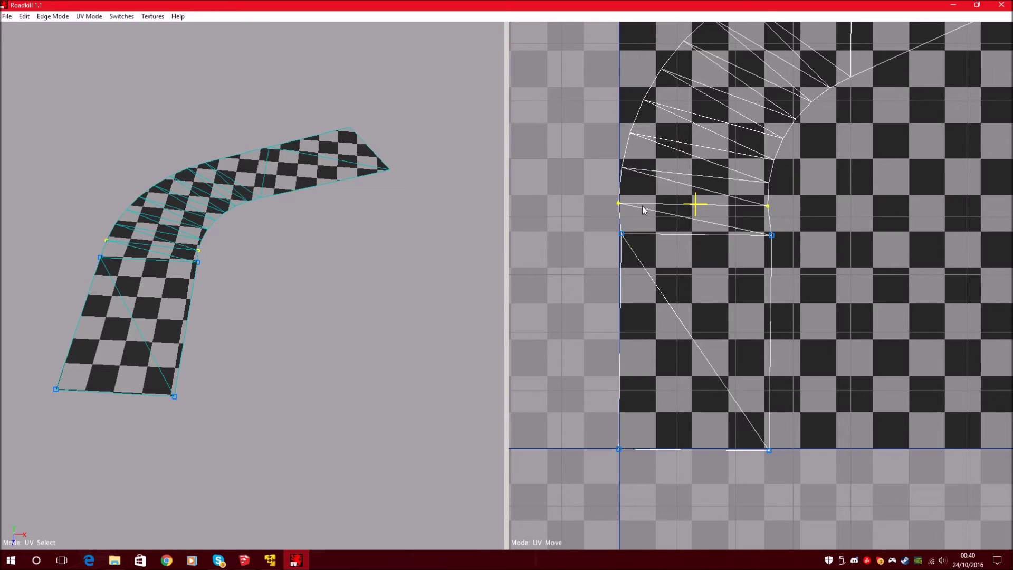
key(p)
drag(814, 237, 556, 195)
key(w)
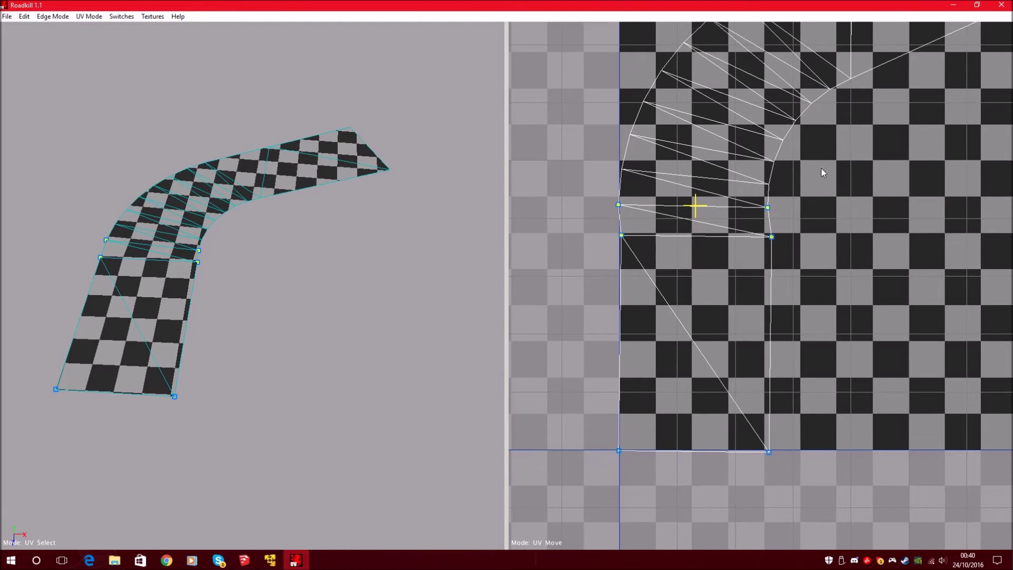
middle_drag(824, 172, 815, 302)
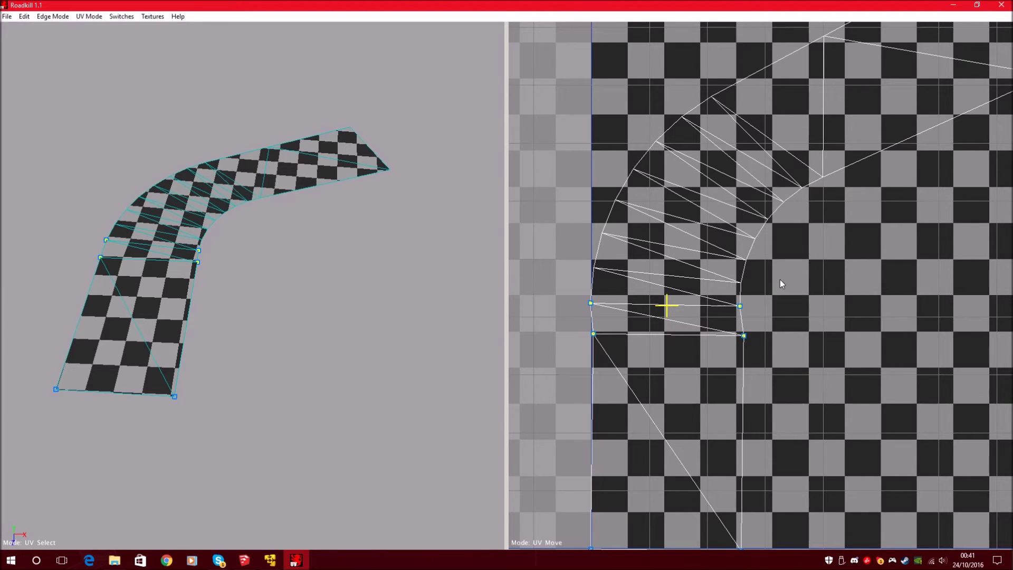
Move and rotate the bend's second through sixth pairs of UV points level above the pinned ones, pinning each pair.
click(619, 271)
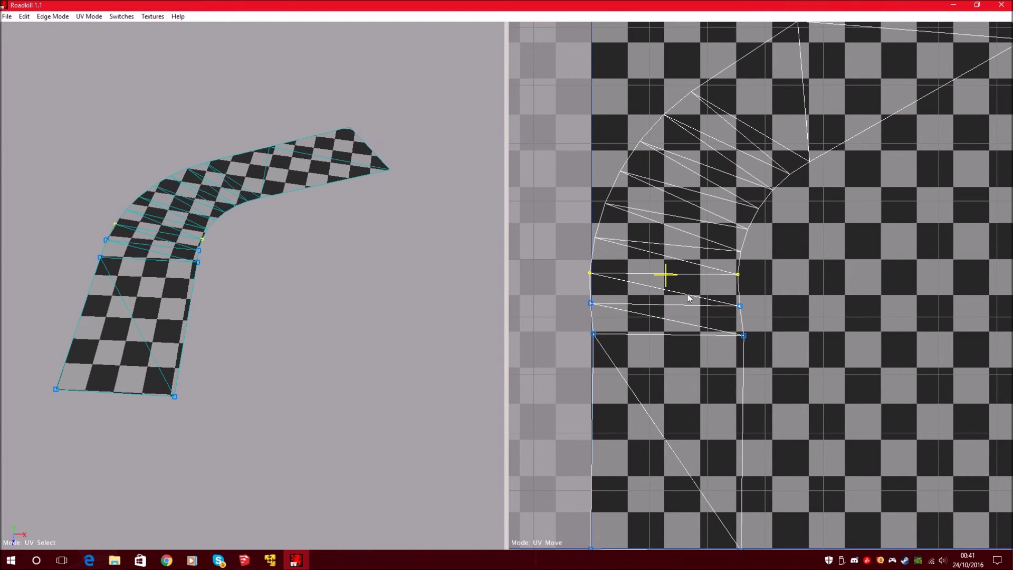
click(666, 245)
click(661, 248)
click(692, 189)
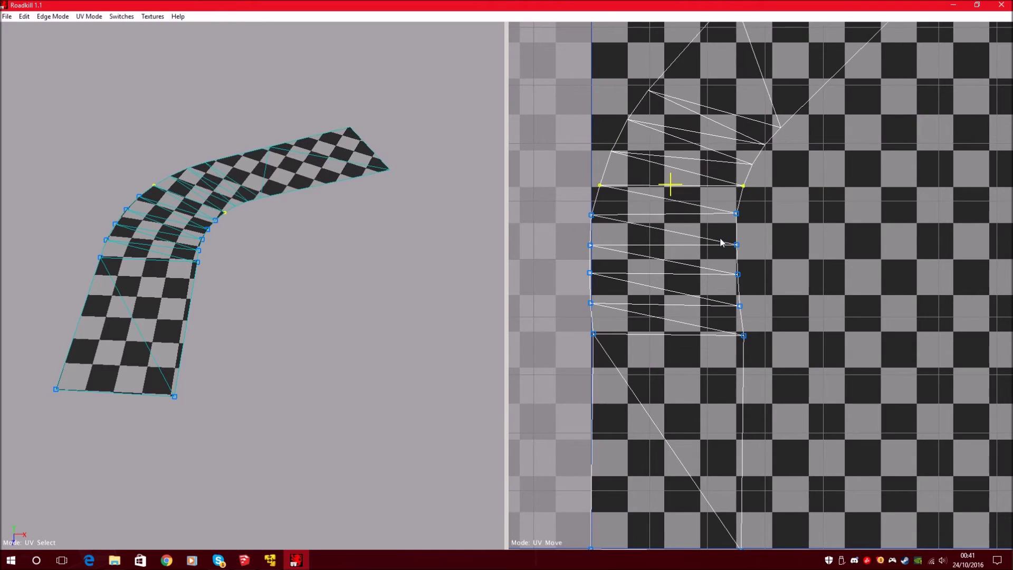
click(628, 159)
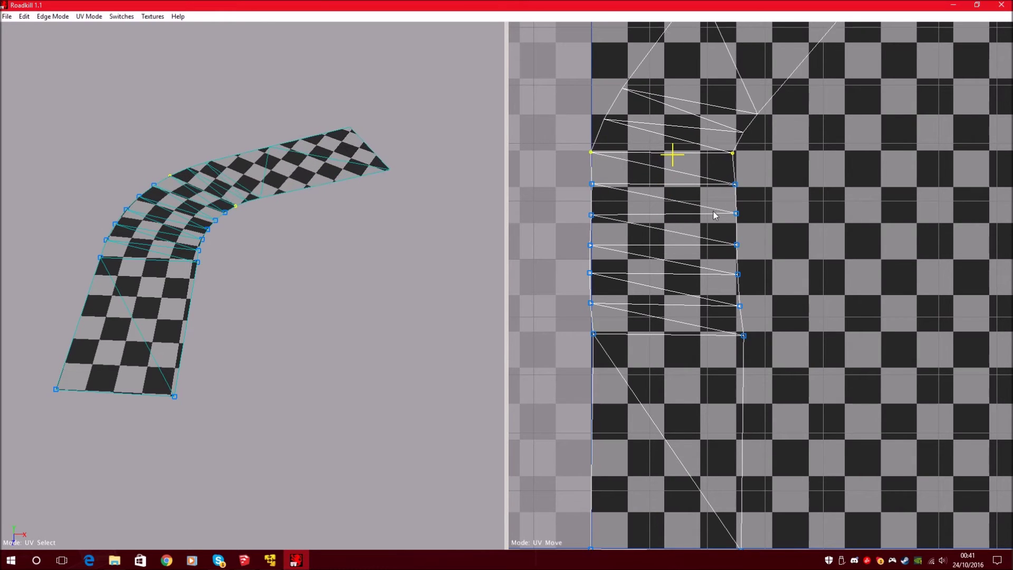
Level the bend's last two pairs of UV points above the pinned strip, moving and rotating them in line with its edges.
drag(760, 144, 726, 133)
shift+drag(628, 128, 576, 119)
drag(683, 202, 719, 196)
drag(758, 102, 728, 112)
shift+drag(630, 99, 573, 92)
key(e)
mouse_move(685, 154)
mouse_down()
mouse_move(701, 155)
mouse_move(691, 148)
mouse_up()
key(w)
drag(783, 129, 772, 131)
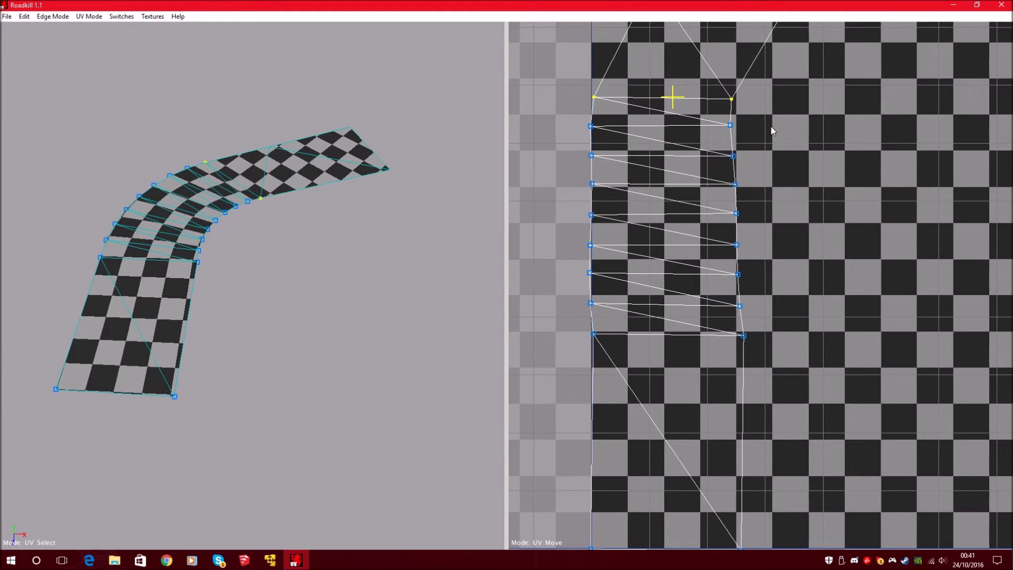
Rotate and move the far straight segment's UV points upright above the straightened bend and pin them.
key(q)
alt+middle_drag(781, 85, 782, 373)
drag(920, 208, 694, 103)
shift+drag(695, 254, 578, 319)
key(e)
drag(752, 239, 742, 276)
key(w)
drag(847, 271, 741, 288)
key(e)
key(q)
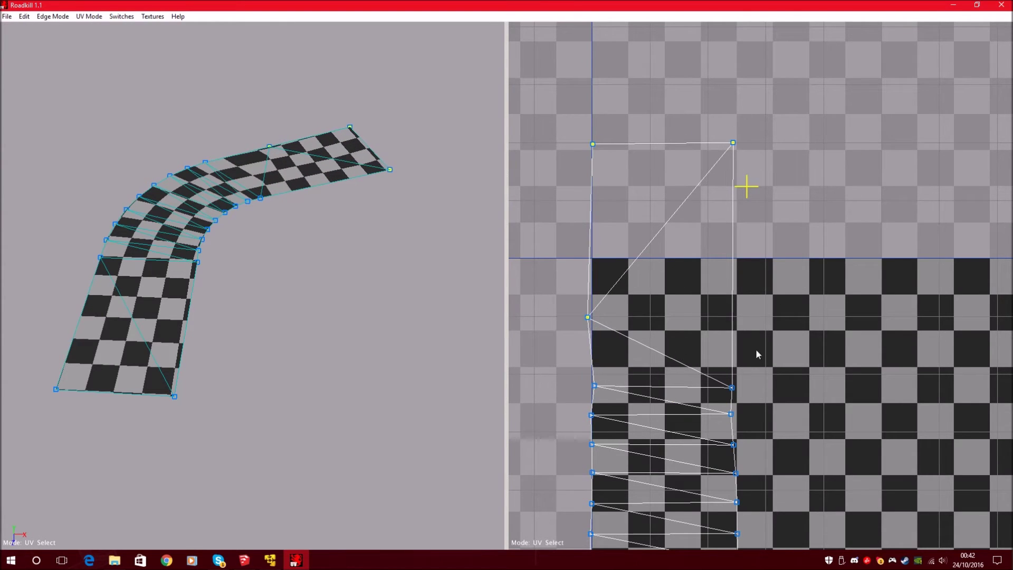
Align all UV points along the strip's right edge in one straight vertical line and pin them.
alt+right_drag(741, 469, 763, 373)
alt+middle_drag(791, 453, 786, 357)
alt+right_drag(786, 356, 783, 317)
drag(788, 508, 727, 104)
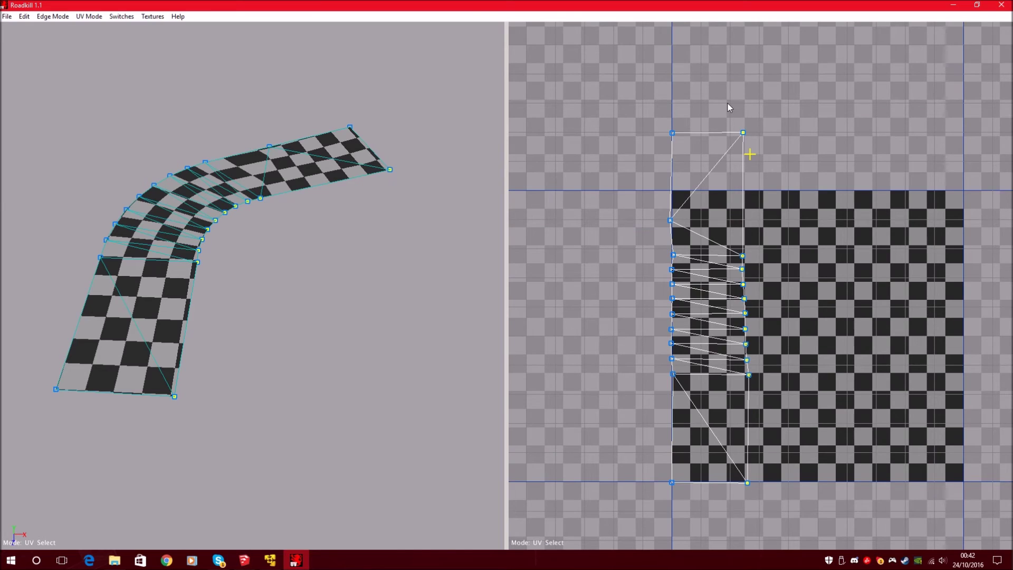
click(878, 298)
drag(815, 518, 729, 109)
key(u)
key(s)
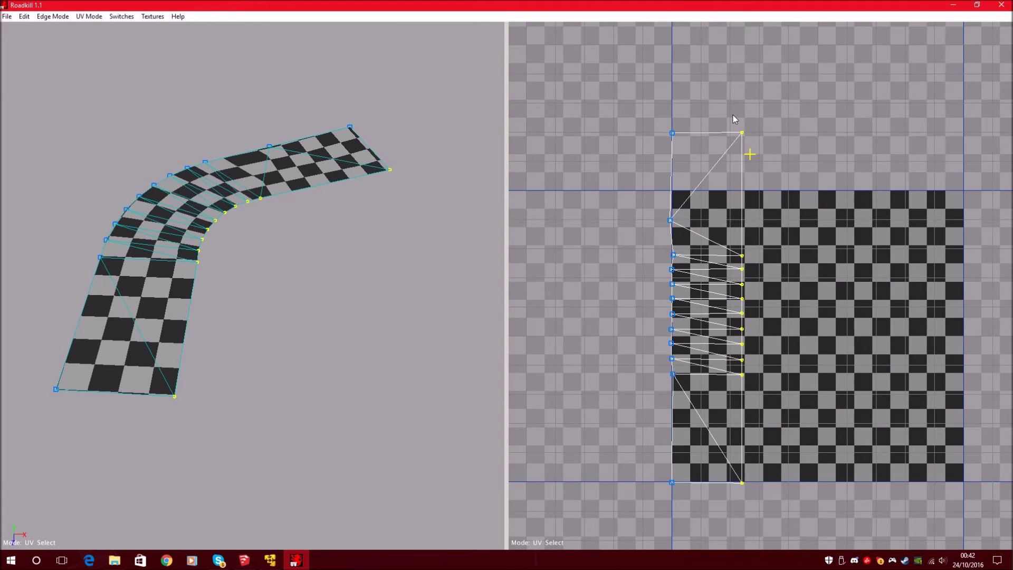
click(762, 318)
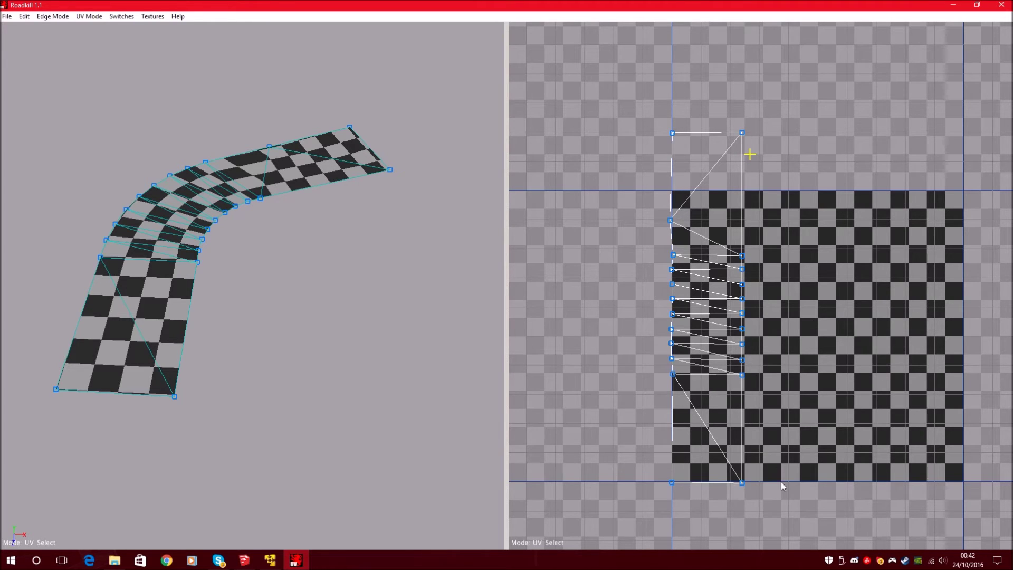
Align all UV points along the strip's left edge in one straight vertical line and pin them.
drag(801, 521, 716, 117)
drag(706, 514, 589, 81)
key(u)
key(Right)
key(p)
click(812, 407)
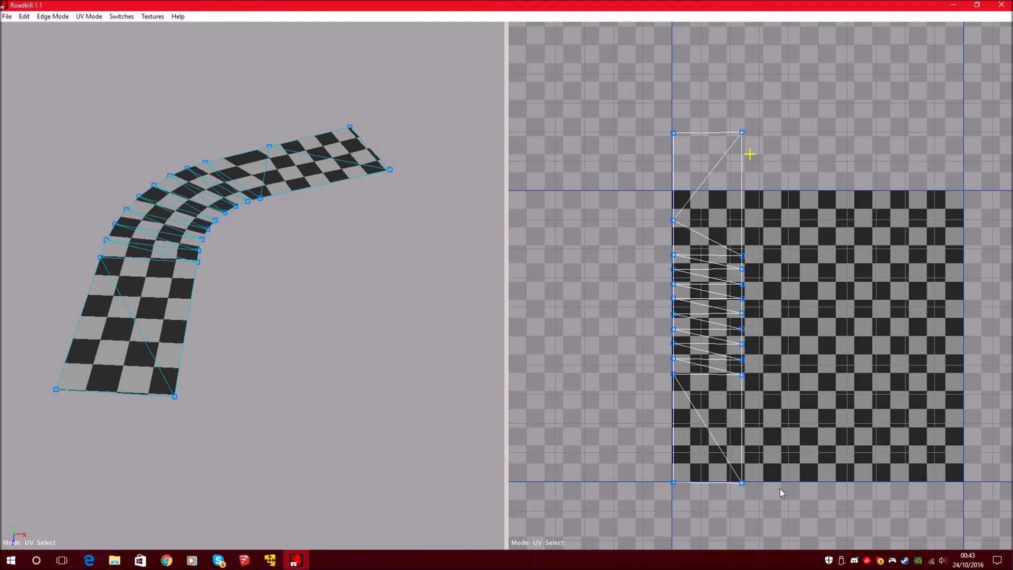
Unpin all road UV points, and scale and move the strip to span the texture square's full width from its bottom edge.
drag(827, 420, 727, 375)
drag(850, 513, 575, 87)
click(651, 111)
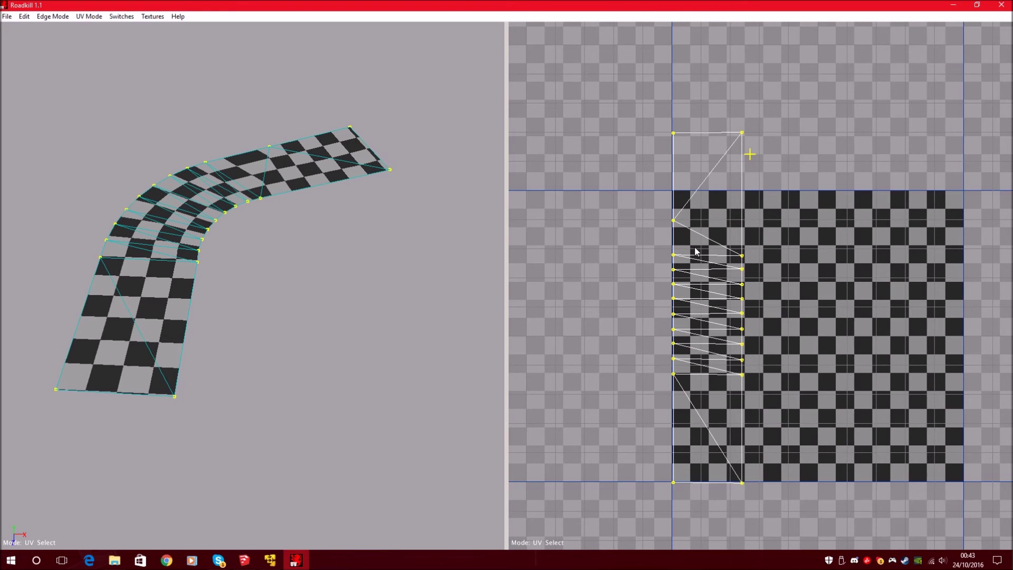
drag(695, 253, 768, 185)
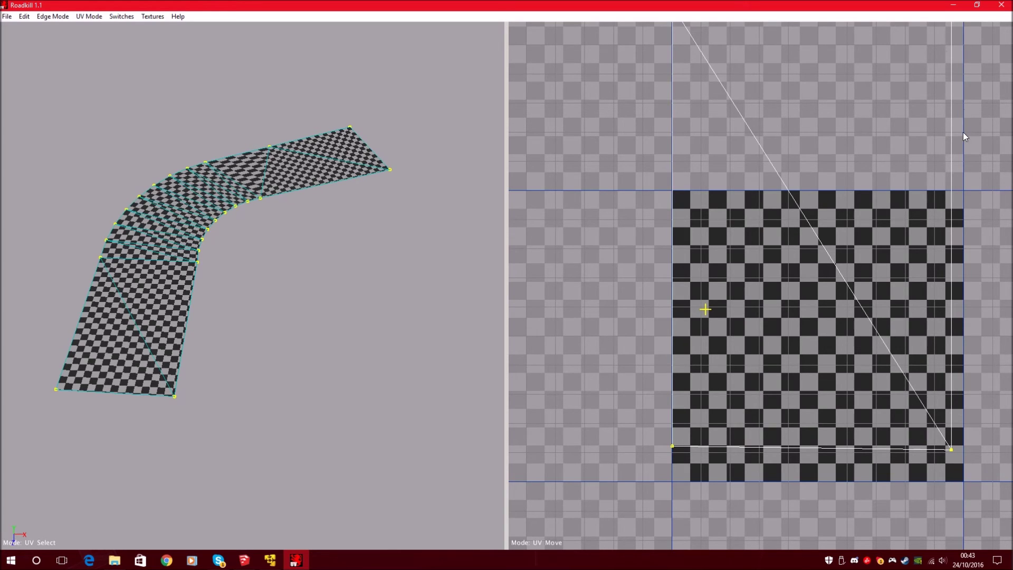
drag(787, 121, 787, 126)
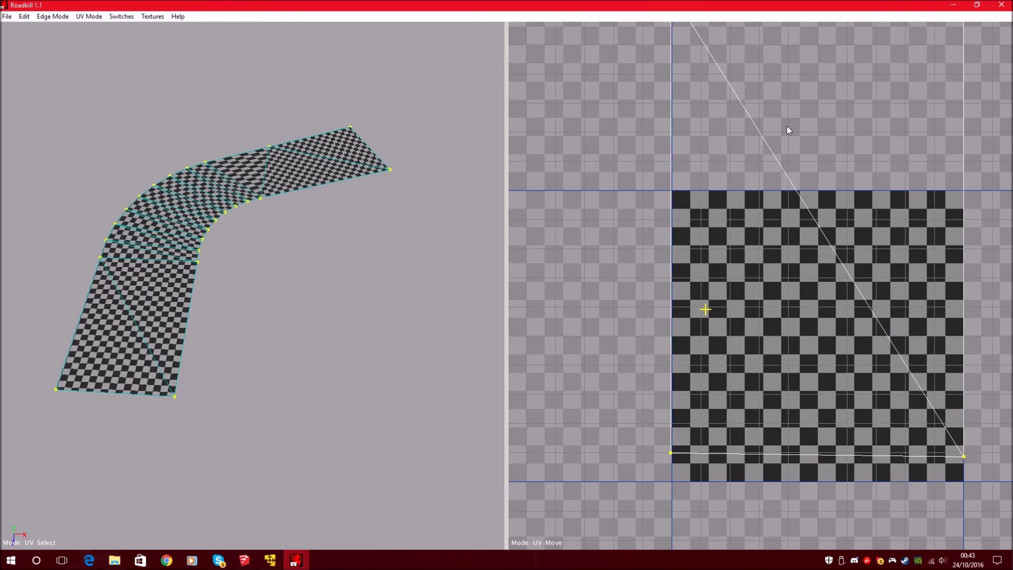
drag(790, 228, 795, 255)
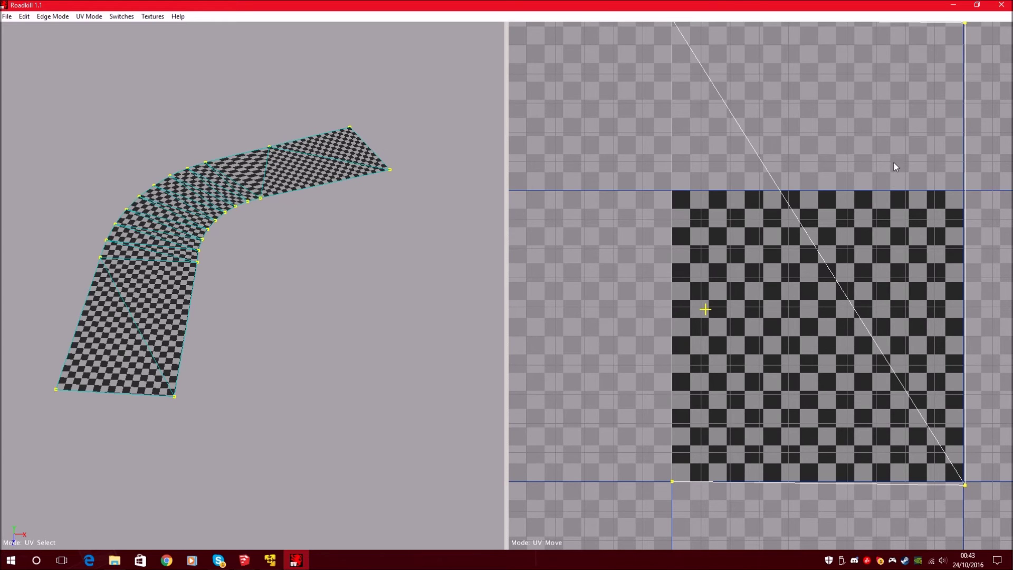
Check the strip's fit to the texture tiles and save the straightened road UVs.
middle_drag(869, 137, 856, 227)
scroll(857, 231, down, 3)
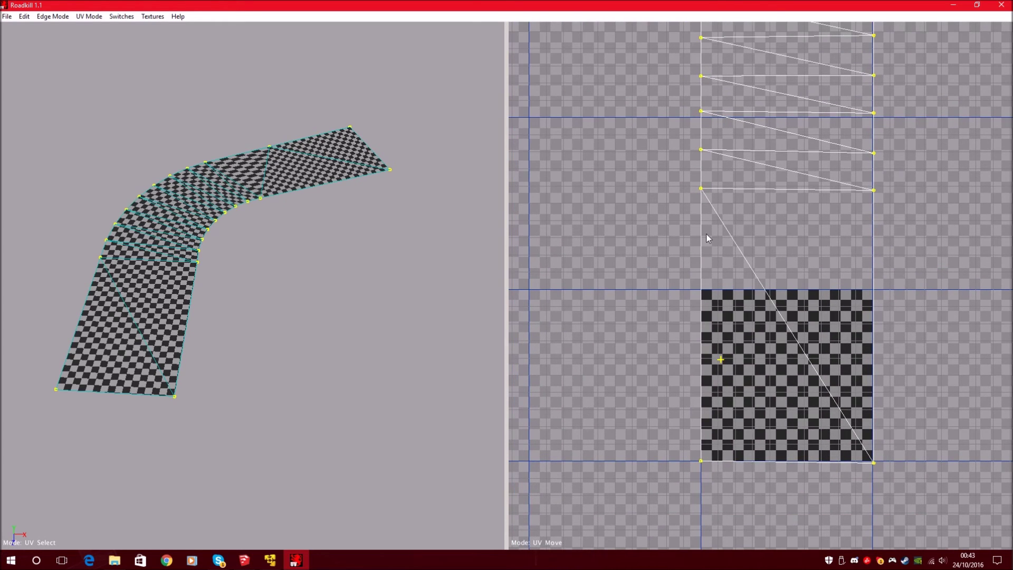
click(7, 17)
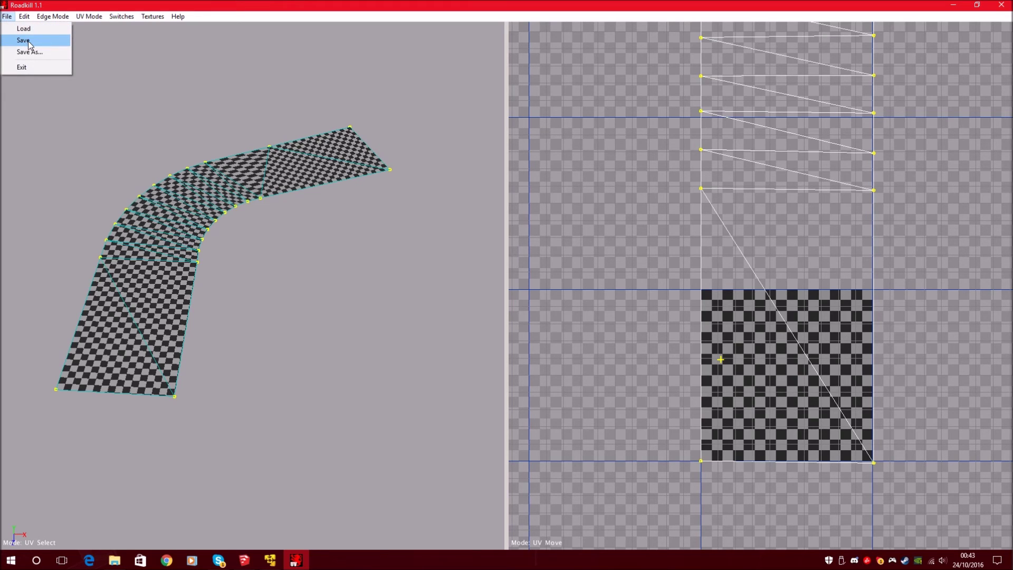
click(28, 43)
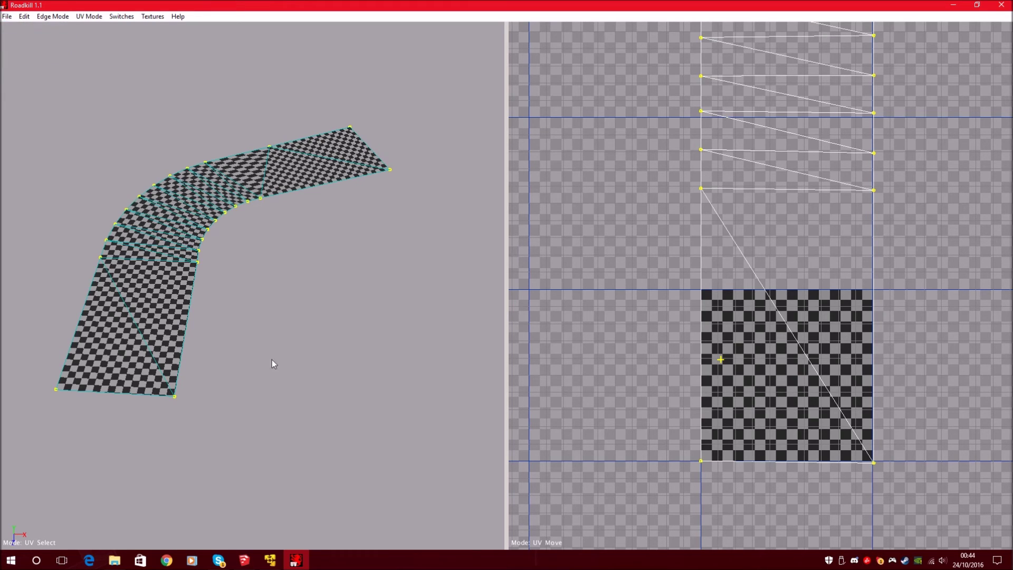
Switch to SketchUp and import the saved UVs onto the selected road faces with the UV mapping tool.
mouse_move(246, 554)
click(270, 512)
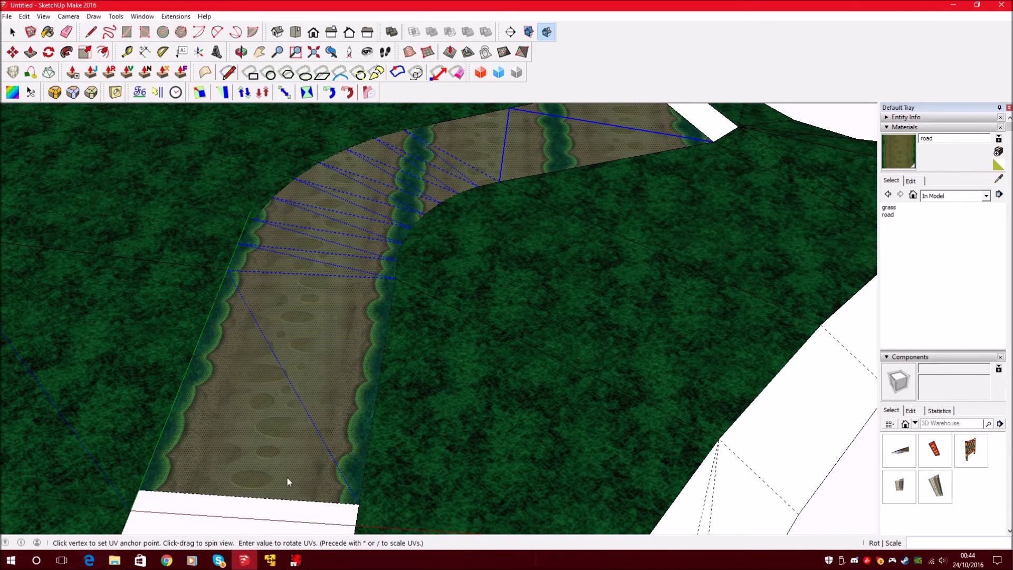
click(12, 93)
right_click(296, 310)
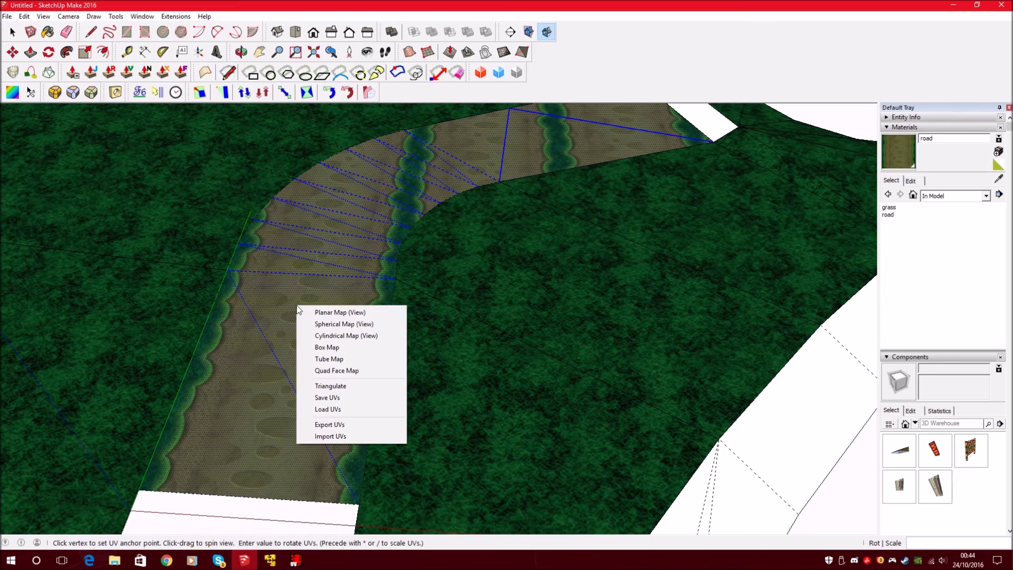
click(350, 437)
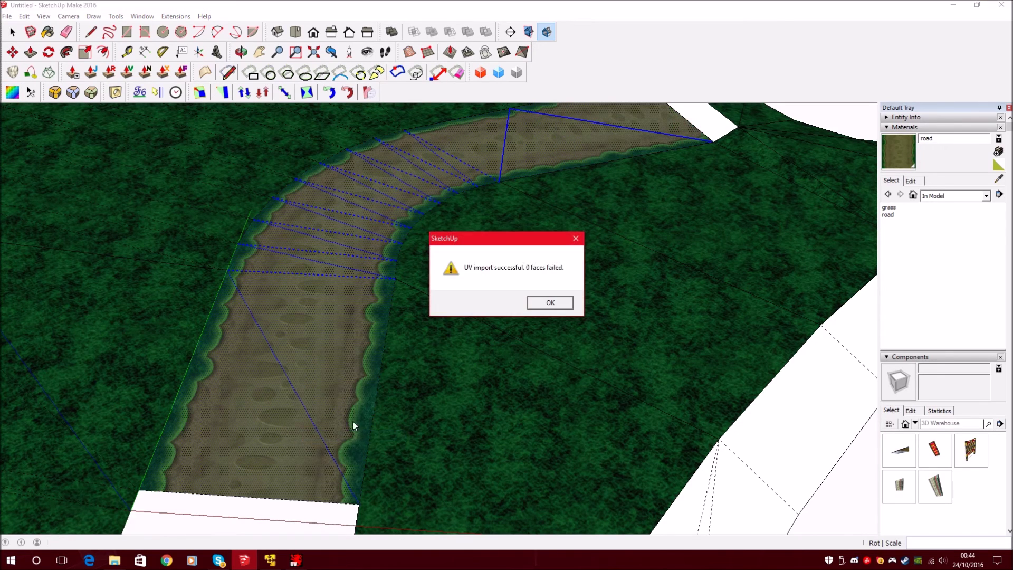
click(560, 306)
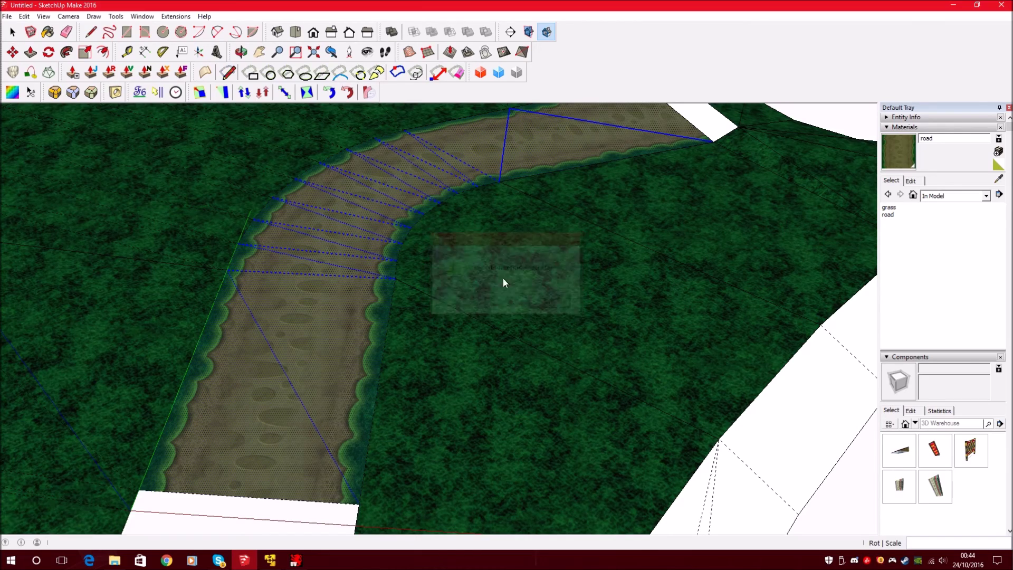
Deselect the road and turn off the hidden geometry display to inspect the texture around the bend.
scroll(318, 249, up, 3)
middle_drag(319, 250, 429, 238)
click(12, 32)
click(533, 230)
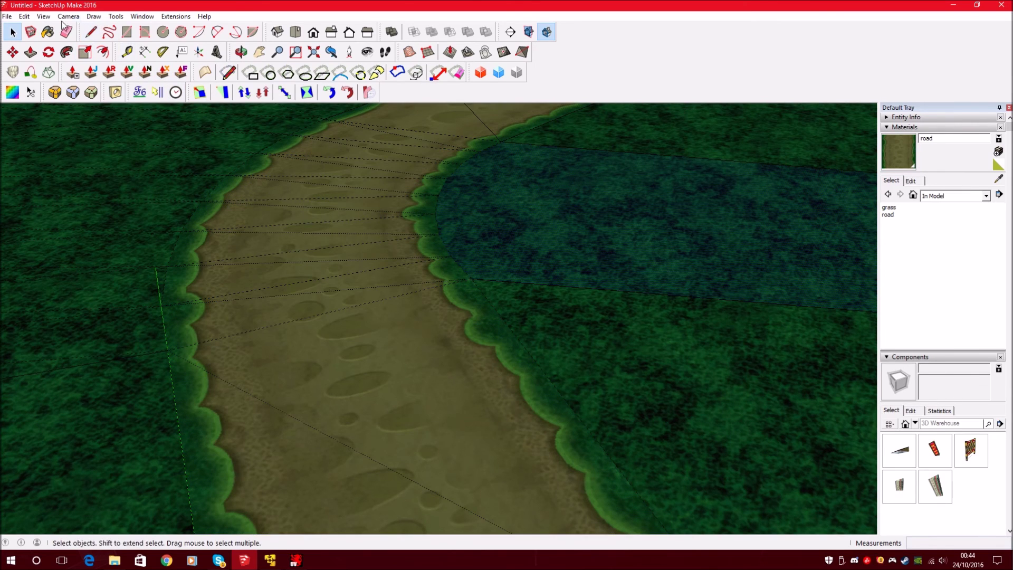
click(42, 18)
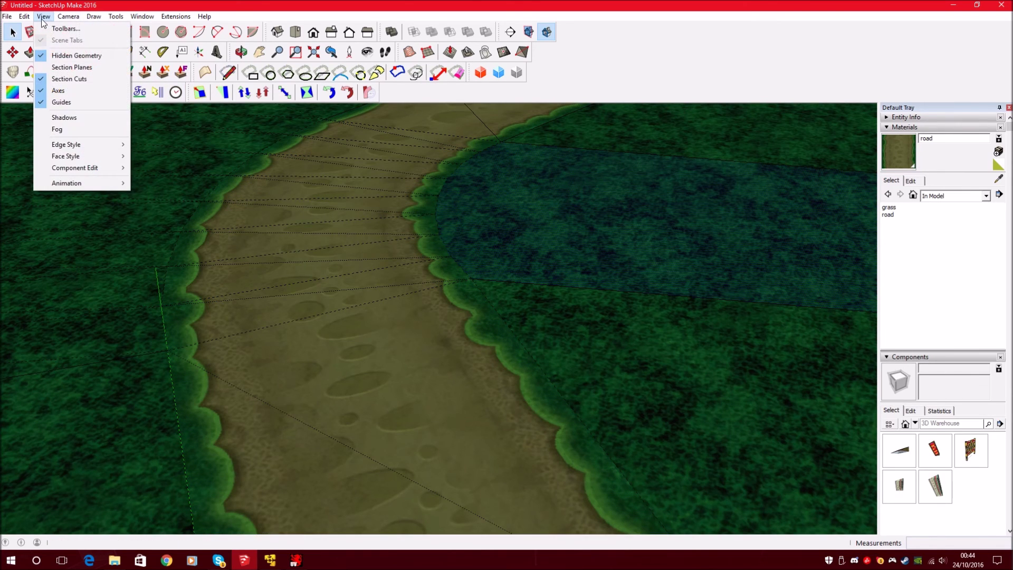
click(76, 56)
middle_drag(315, 373, 277, 327)
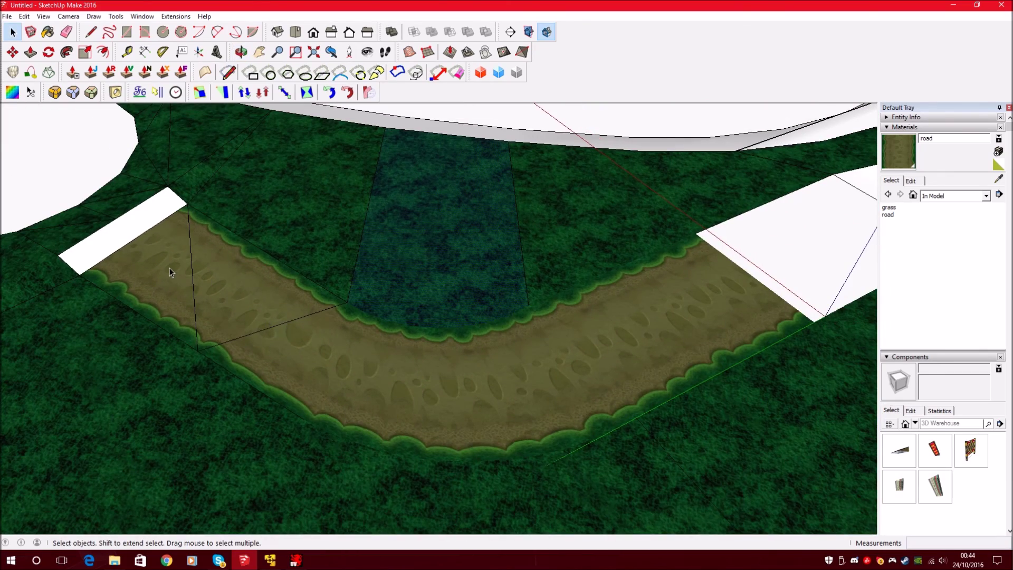
Turn the hidden geometry display back on and select all faces of the textured road bend and its straight segments.
shift+click(330, 356)
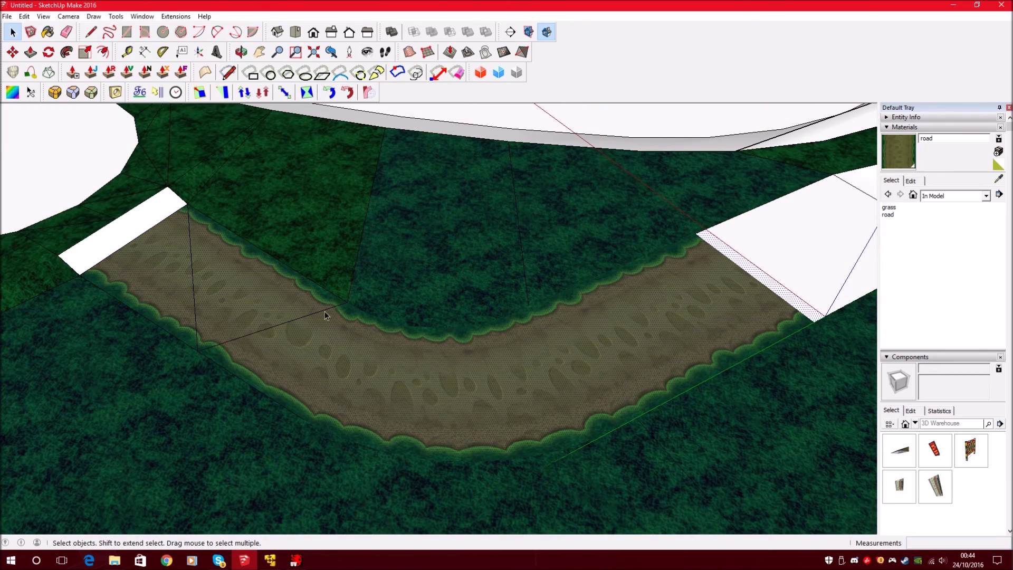
click(357, 223)
click(24, 17)
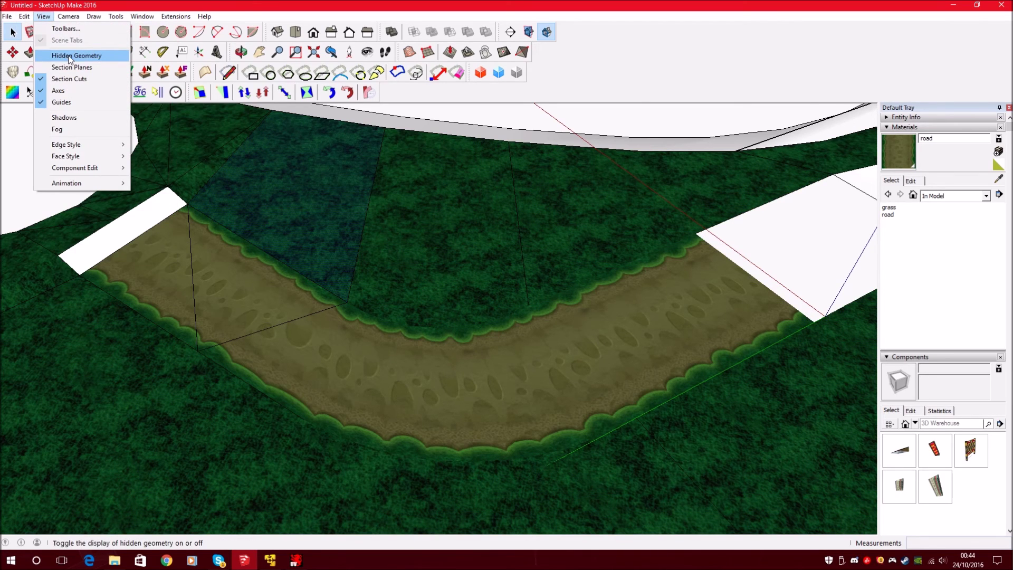
click(66, 56)
middle_drag(260, 292, 434, 392)
ctrl+drag(434, 388, 303, 370)
shift+middle_drag(632, 352, 489, 349)
ctrl+drag(579, 346, 432, 318)
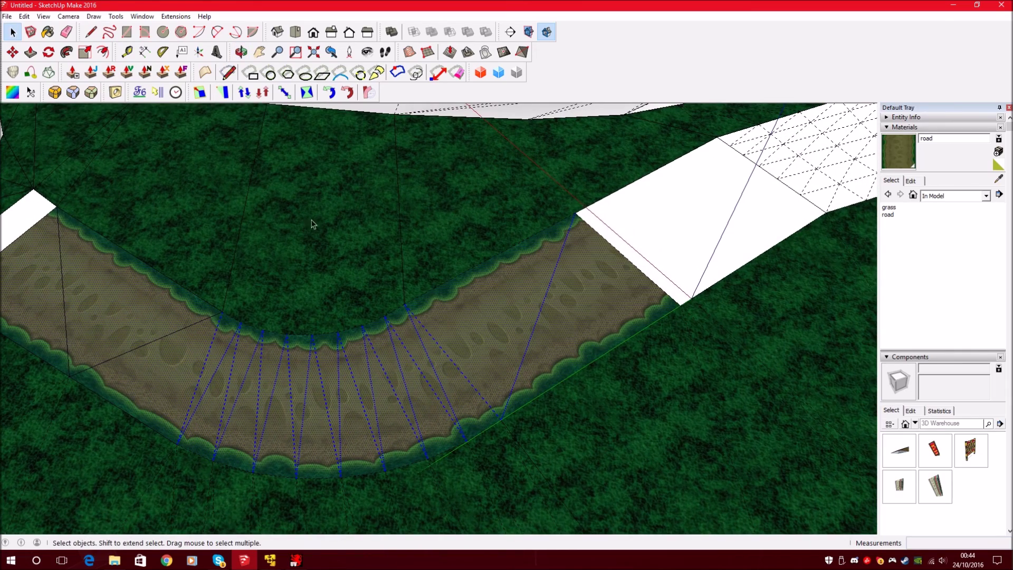
Try nudging the road texture sideways across the selected road faces with the UV mapping tool.
click(11, 92)
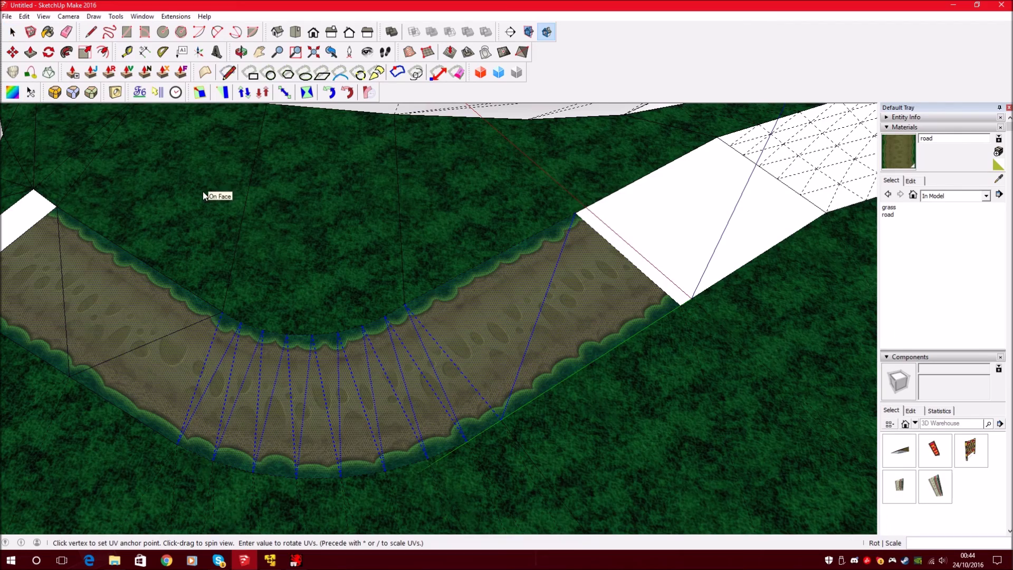
scroll(367, 327, down, 3)
middle_drag(366, 327, 384, 308)
scroll(385, 307, up, 4)
scroll(385, 308, up, 5)
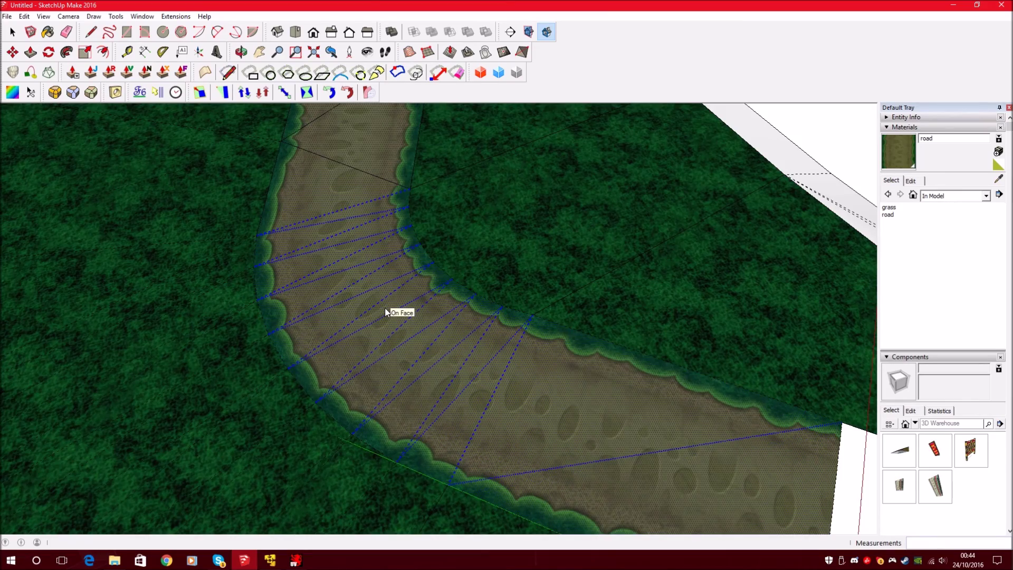
scroll(285, 369, down, 3)
scroll(299, 201, up, 4)
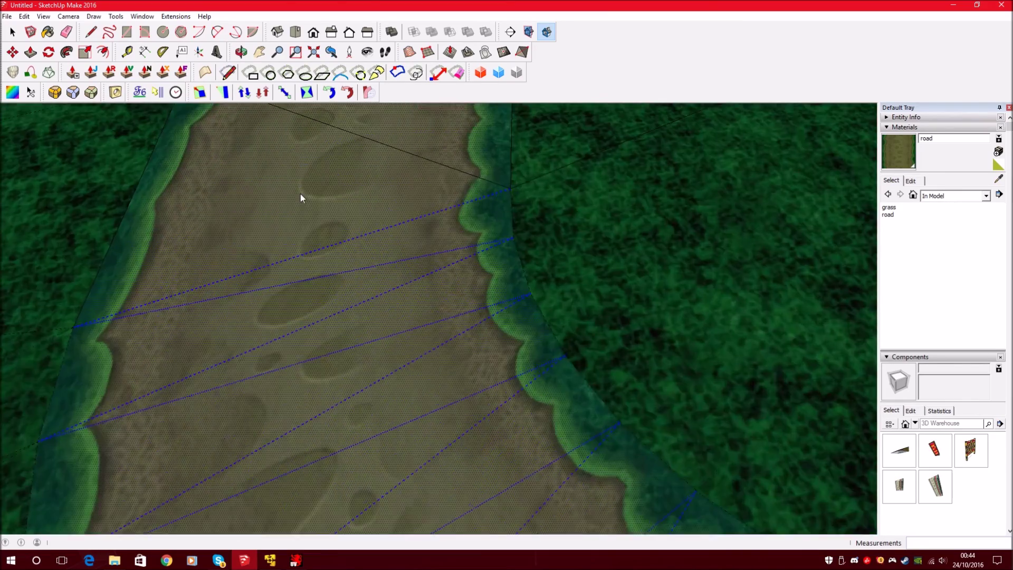
scroll(290, 182, down, 6)
key(Right)
key(Right)
key(Right)
key(Right)
key(Right)
key(Right)
key(Right)
key(Right)
key(Right)
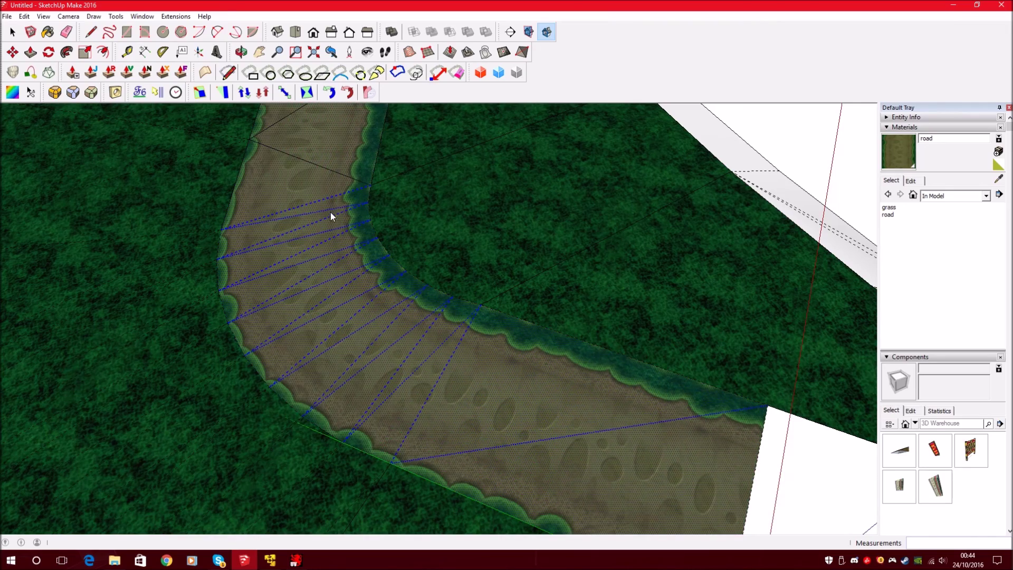
scroll(316, 205, up, 3)
scroll(315, 201, down, 3)
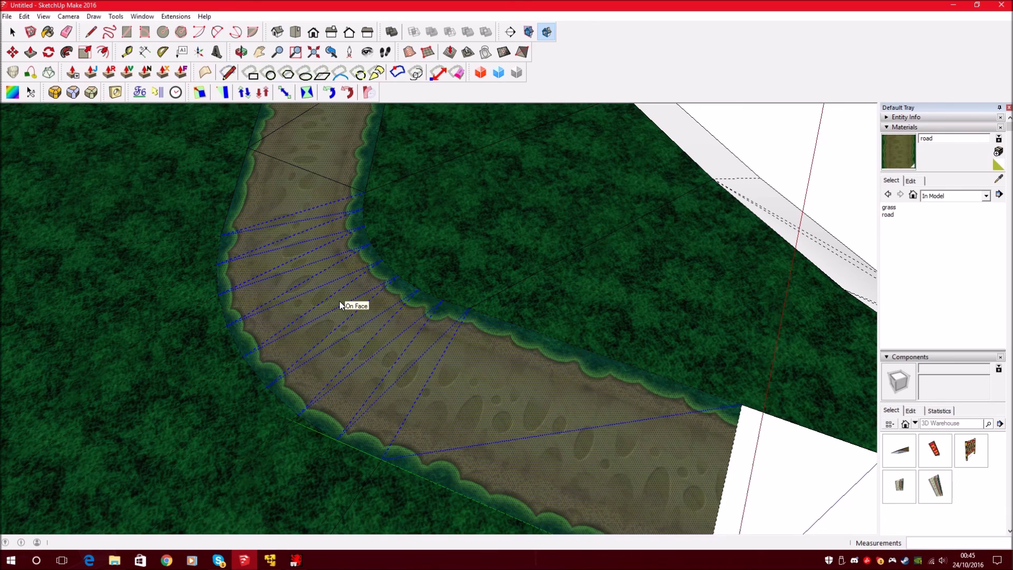
Examine how the stretched and compressed road texture looks around the bend and along its straight segments.
scroll(341, 311, down, 2)
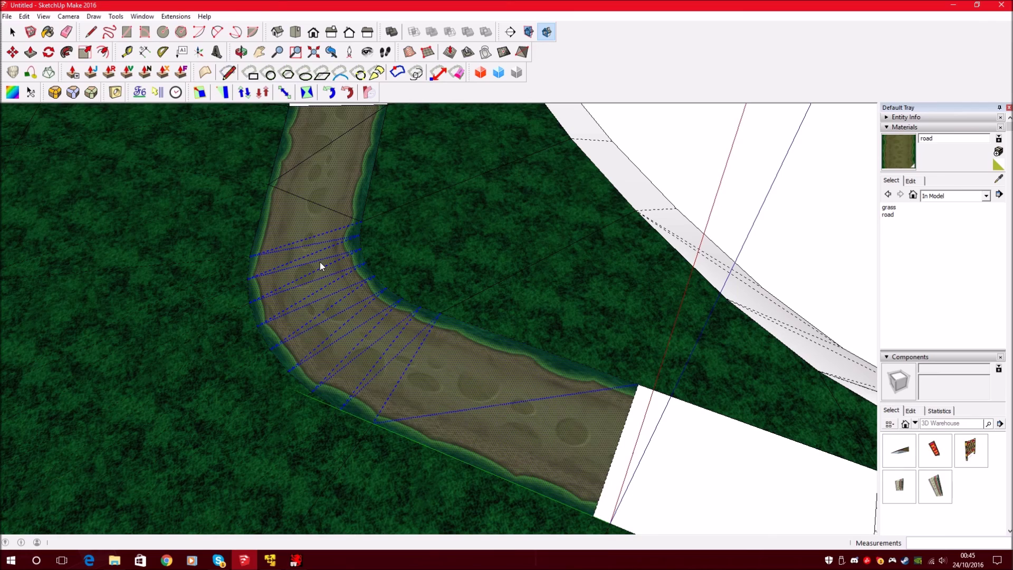
scroll(368, 316, up, 2)
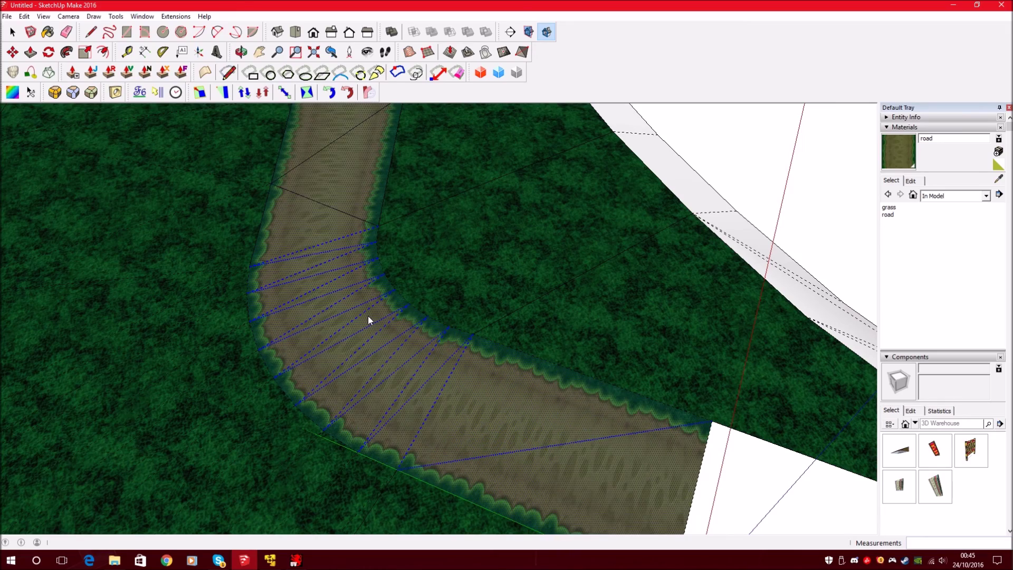
scroll(366, 322, up, 3)
scroll(372, 282, down, 3)
scroll(539, 358, up, 5)
middle_drag(541, 356, 383, 320)
scroll(417, 350, down, 3)
scroll(319, 255, down, 2)
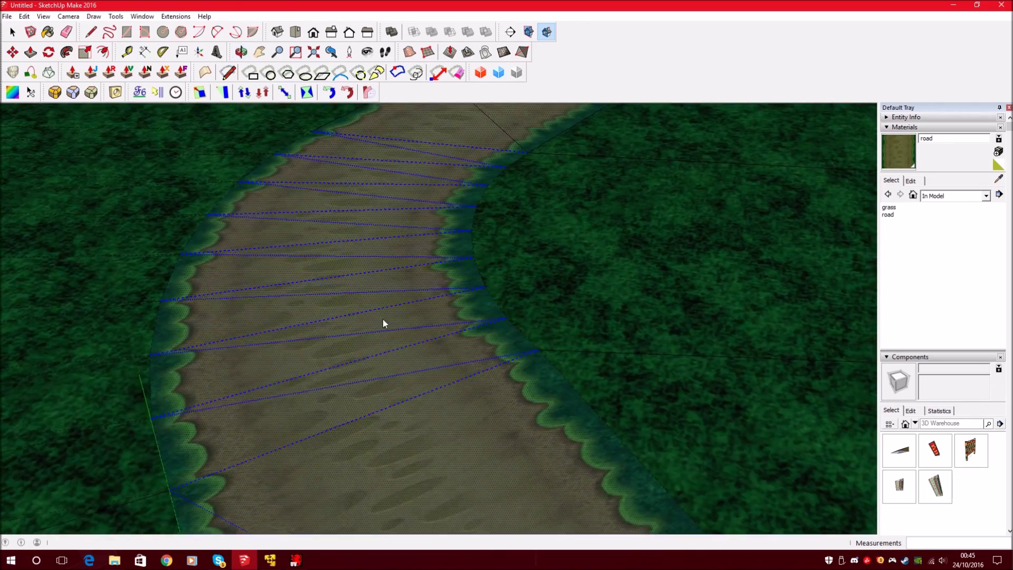
scroll(370, 311, down, 3)
Import the saved UVs onto the selected road faces again with the UV mapping tool.
click(12, 93)
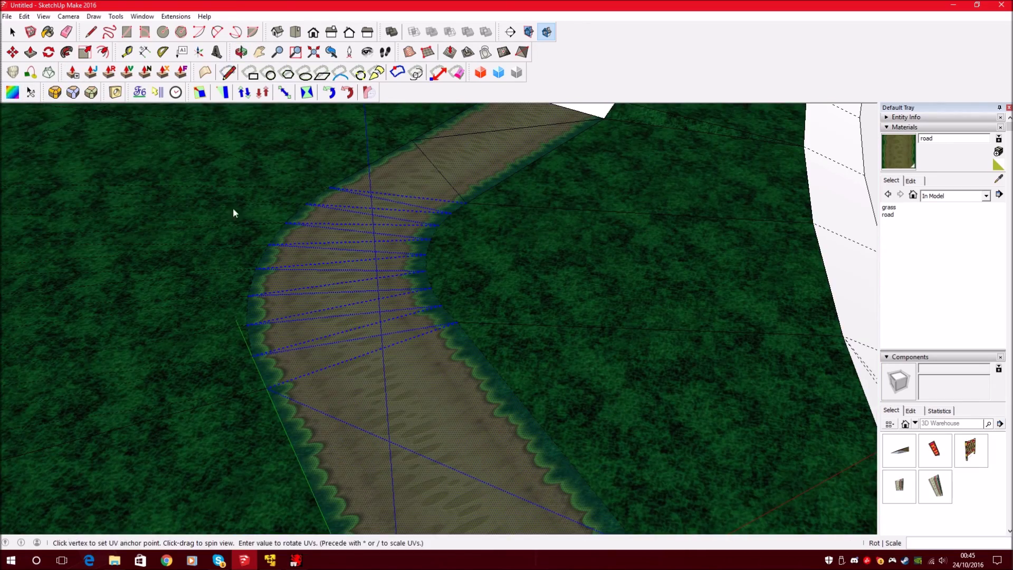
middle_drag(338, 256, 362, 294)
scroll(362, 296, down, 3)
right_click(363, 193)
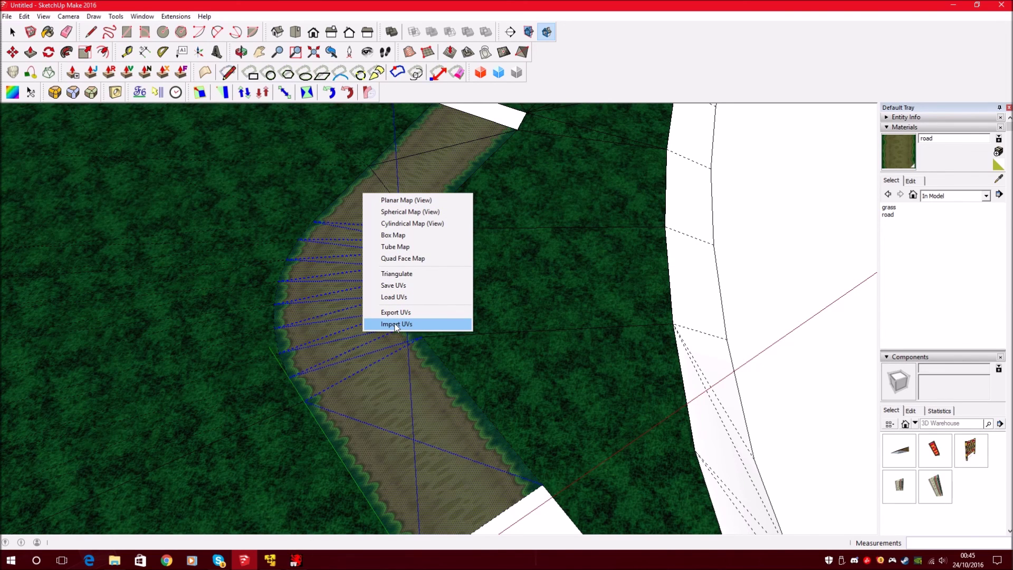
click(396, 323)
click(546, 301)
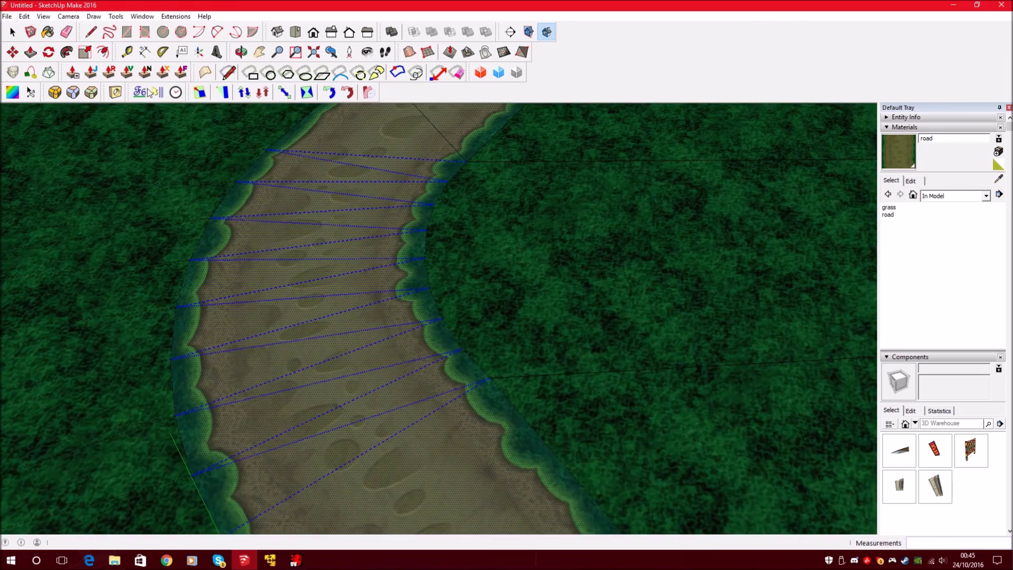
Stretch the road texture gradually along the road's length on the selected faces with the UV mapping tool, then exit the tool.
scroll(284, 265, down, 3)
middle_drag(284, 265, 362, 290)
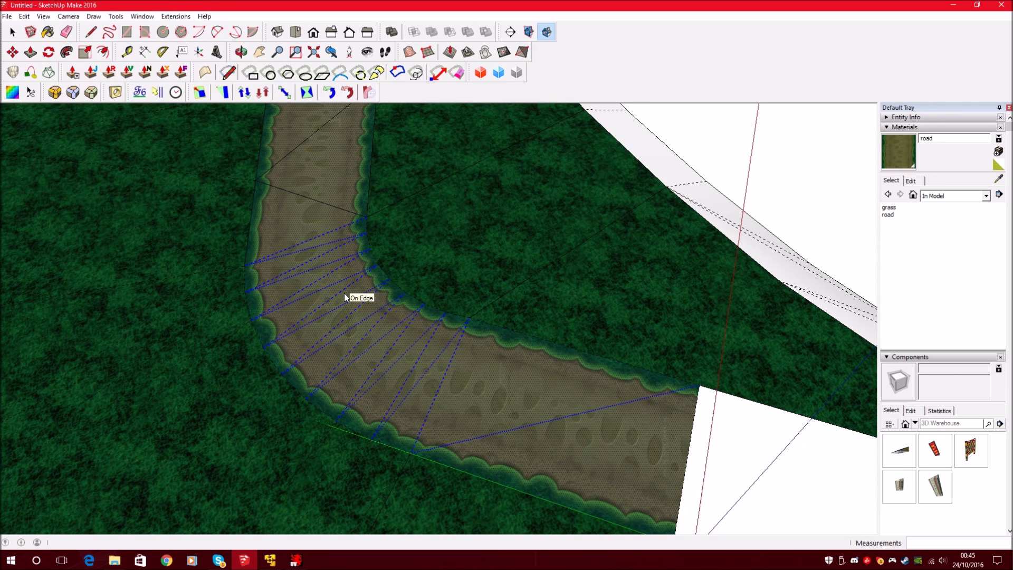
click(9, 94)
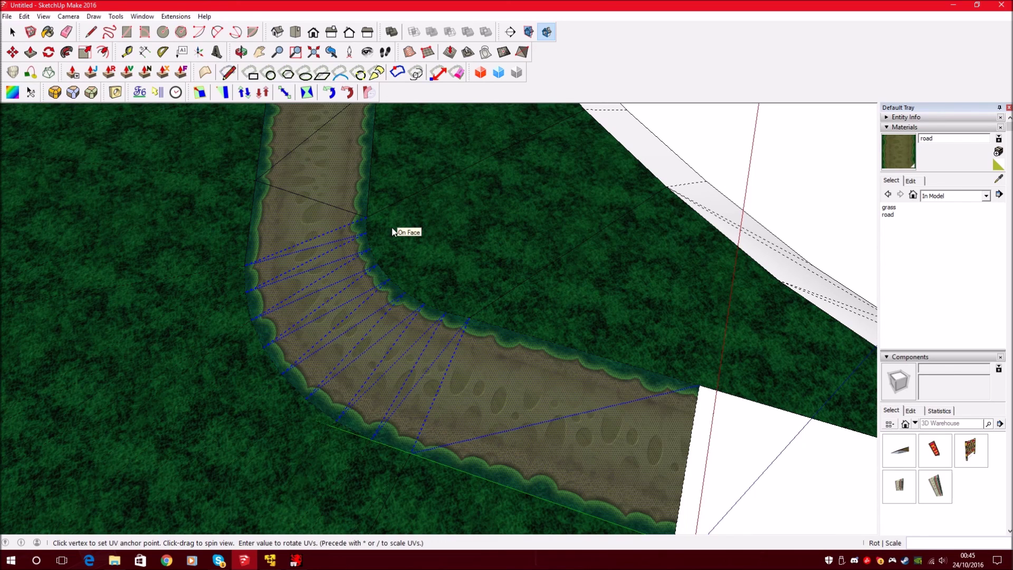
key(shift+Up)
key(shift+Up)
key(shift+Up)
key(shift+Up)
key(shift+Up)
key(shift+Up)
key(shift+Up)
key(shift+Up)
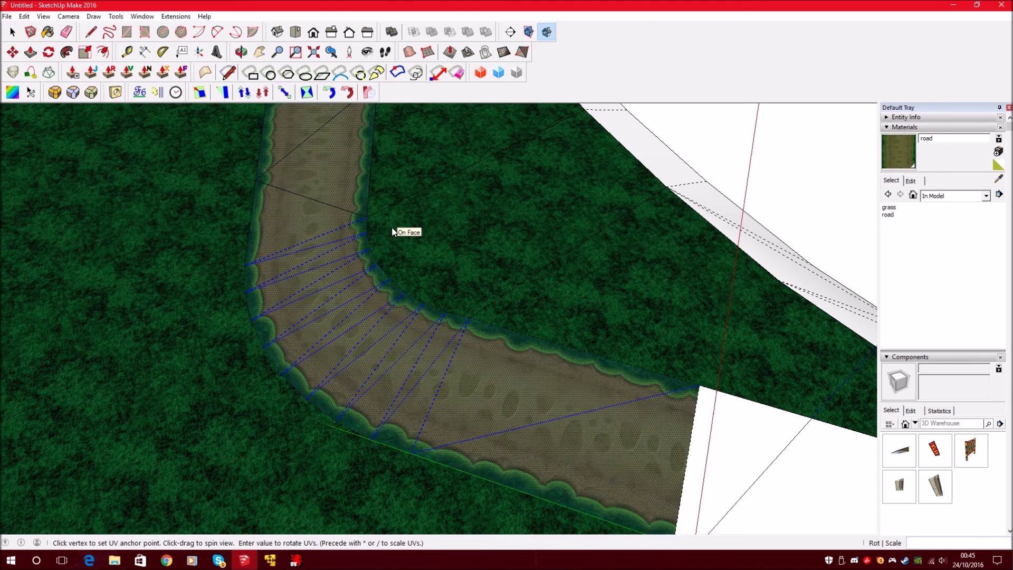
key(shift+Up)
key(shift+Up)
key(shift+Up)
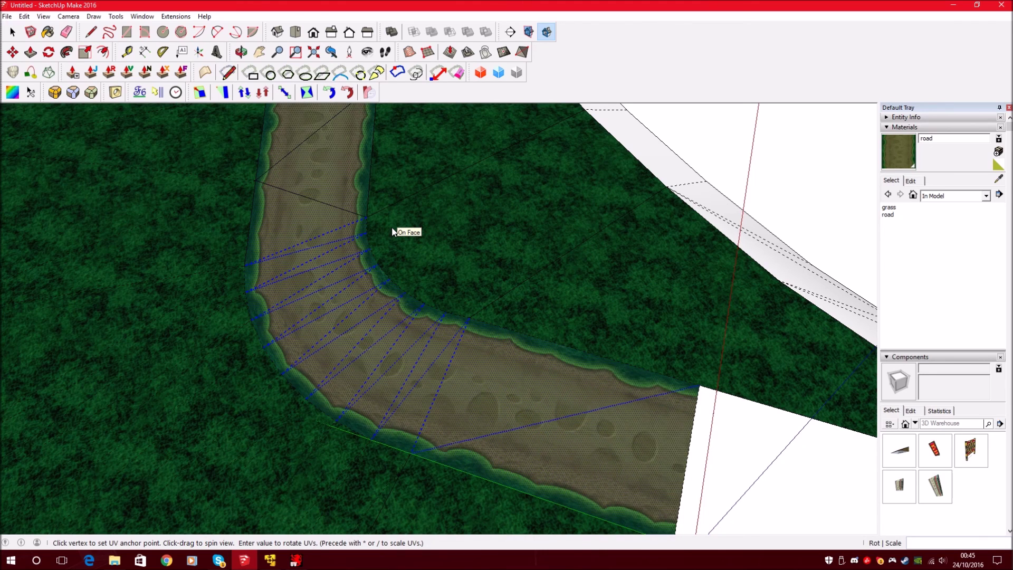
key(shift+Up)
key(space)
Inspect the rescaled road texture around the bend and against the rest of the track from several angles.
scroll(350, 224, up, 2)
middle_drag(399, 283, 373, 213)
middle_drag(359, 254, 510, 412)
scroll(509, 413, down, 4)
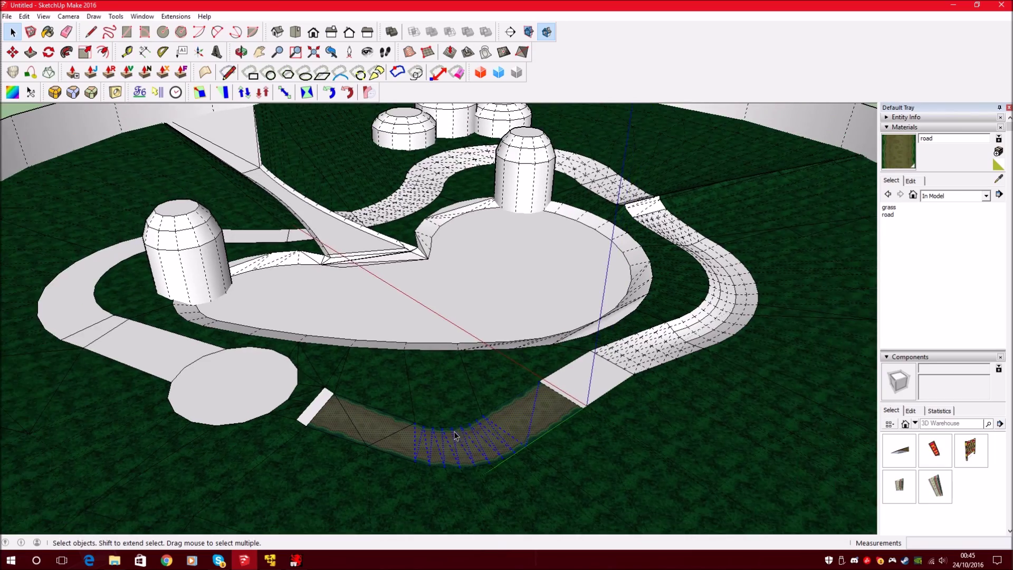
scroll(490, 428, up, 2)
middle_drag(490, 427, 649, 415)
scroll(432, 420, up, 2)
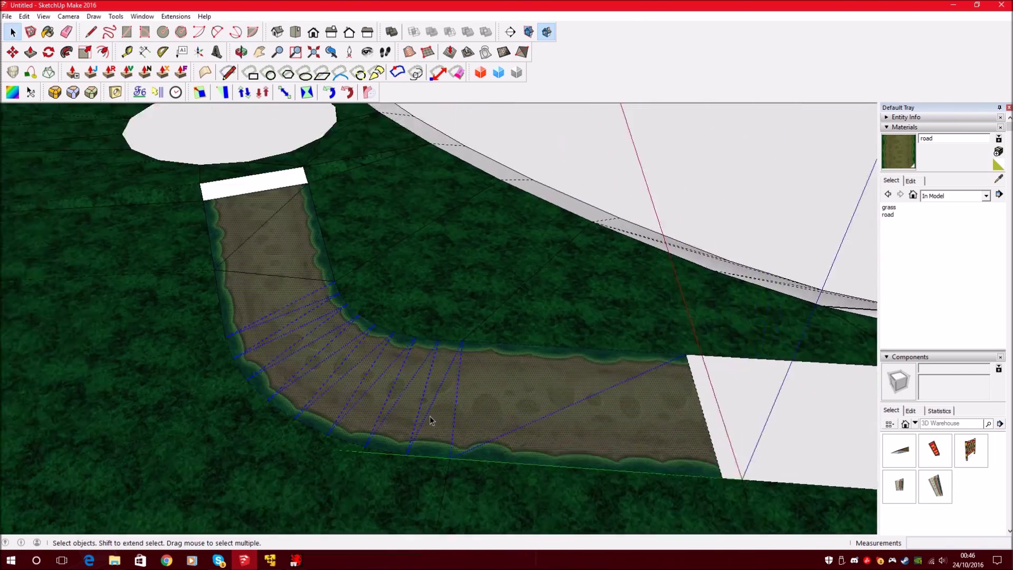
scroll(366, 371, down, 2)
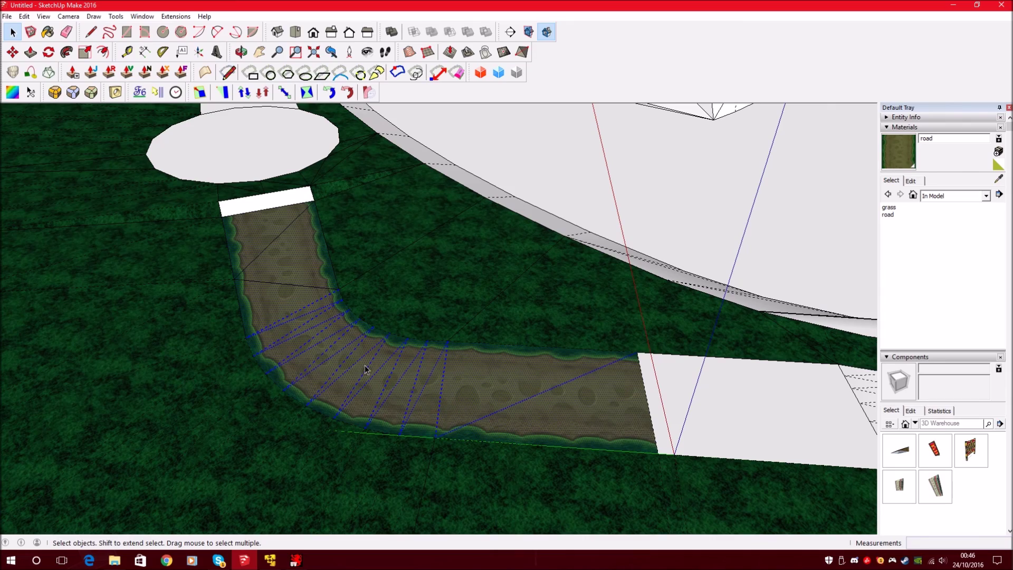